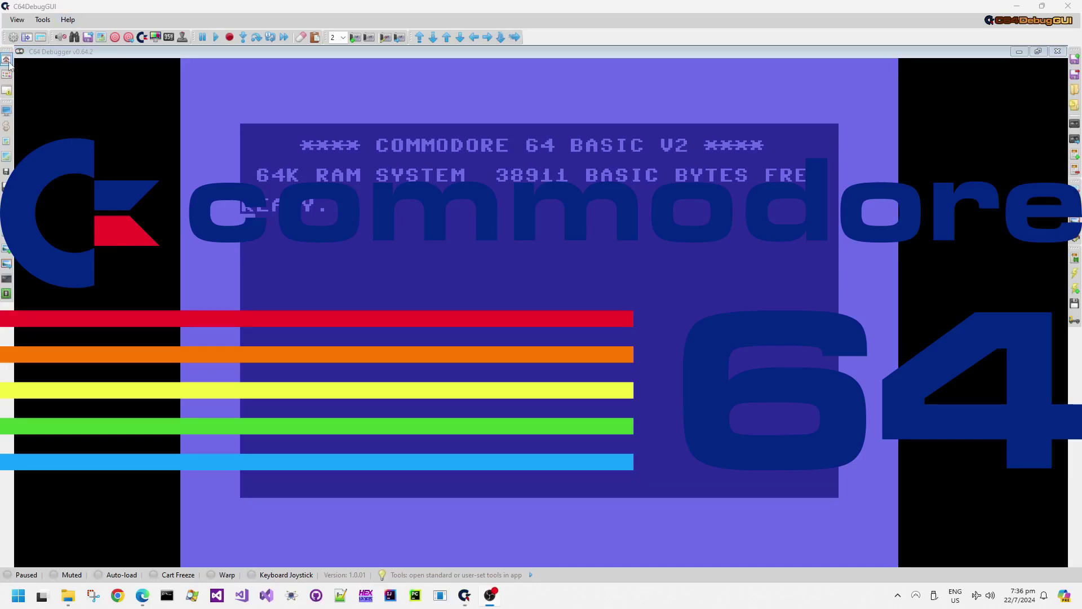
# Load the demo program Layers (2).prg from the Downloads folder and let it run.
pyautogui.click(8, 61)
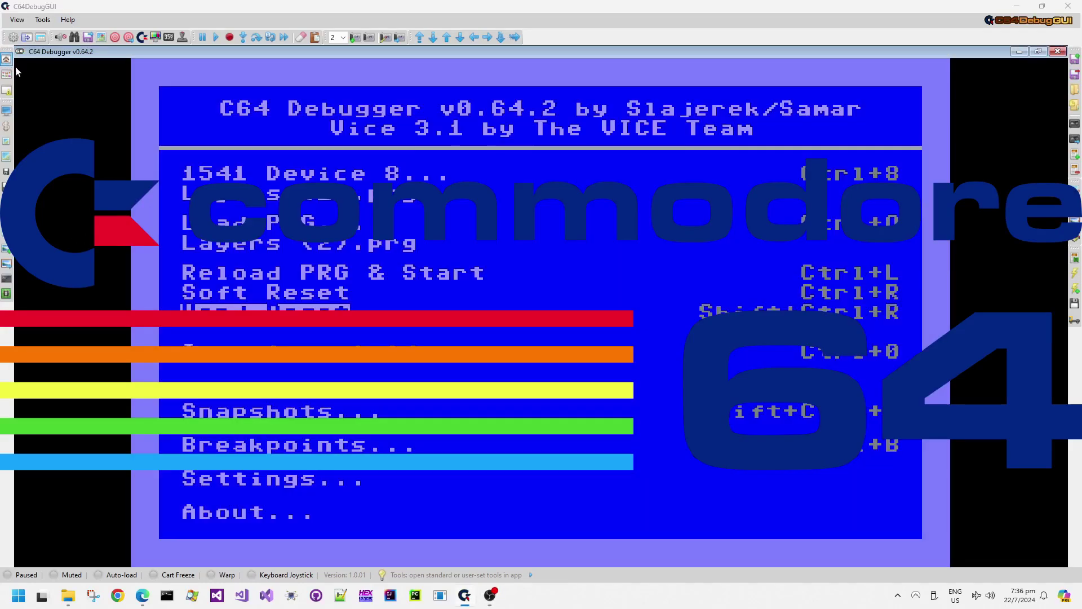
pyautogui.click(271, 225)
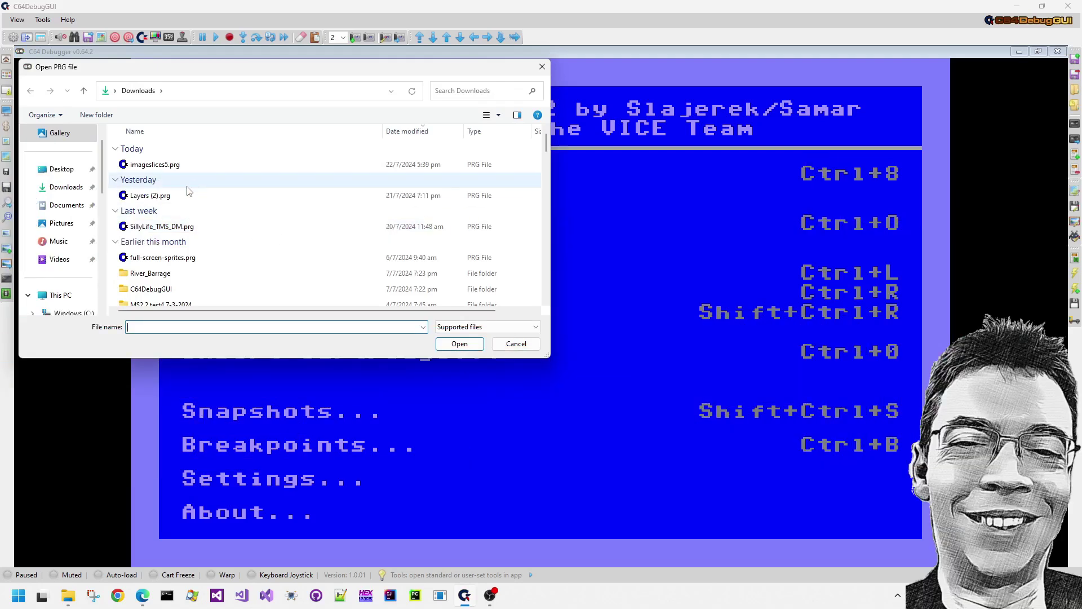
pyautogui.click(177, 196)
pyautogui.doubleClick(177, 197)
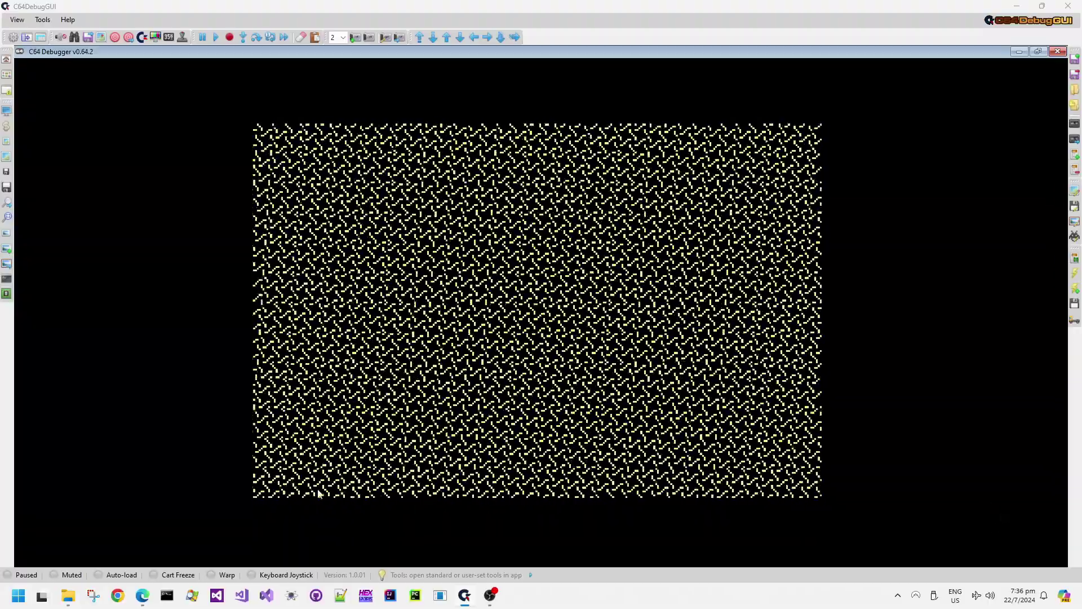
# Show the graphics editor view with layers and palette, and pause the demo on a frame with the large letter A.
pyautogui.click(8, 264)
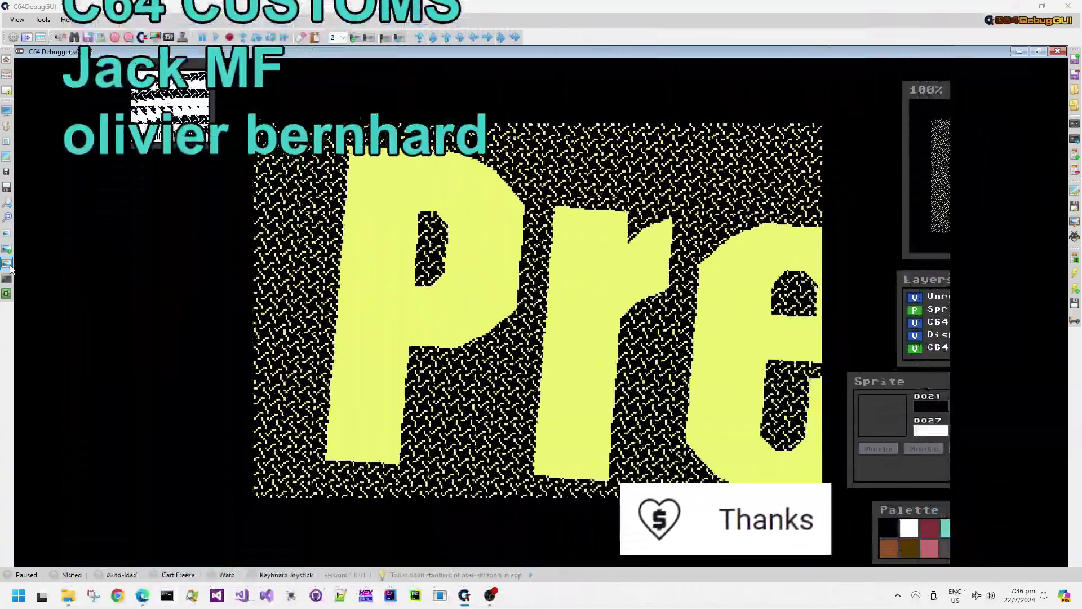
pyautogui.click(204, 37)
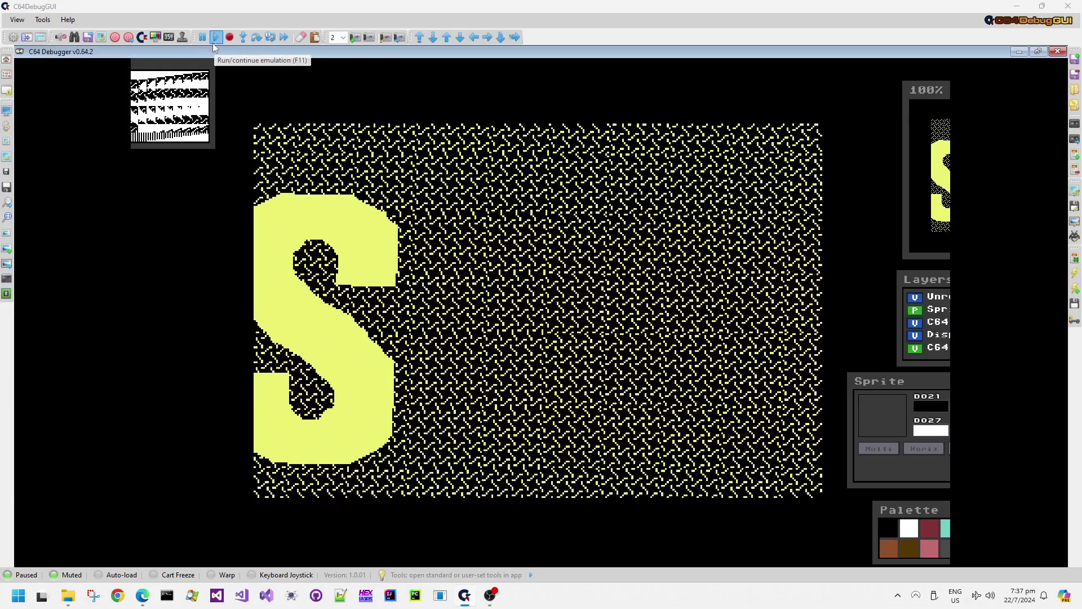
pyautogui.click(215, 42)
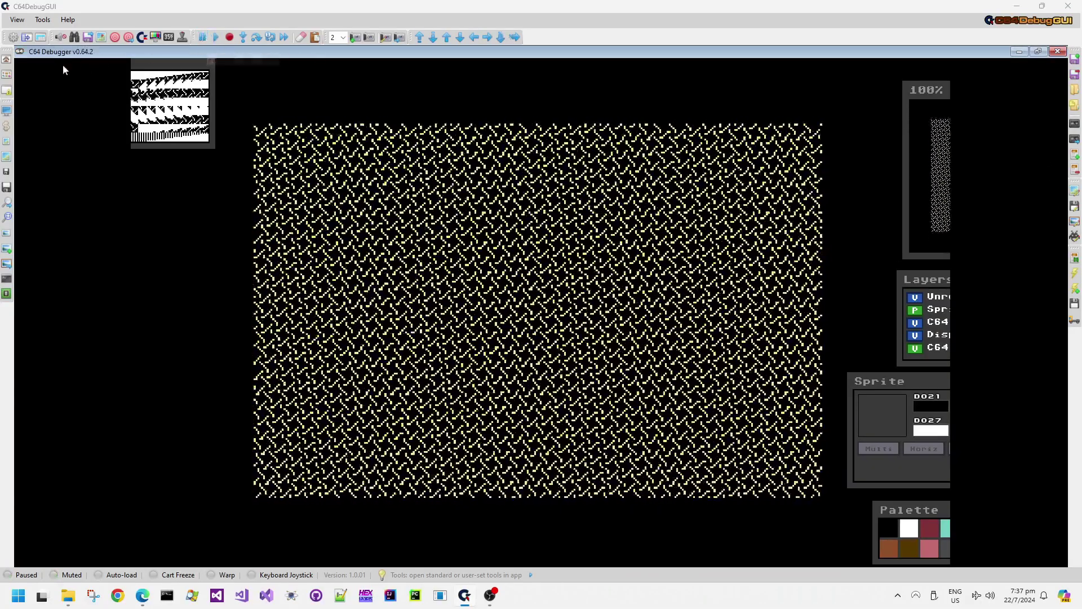
pyautogui.click(208, 43)
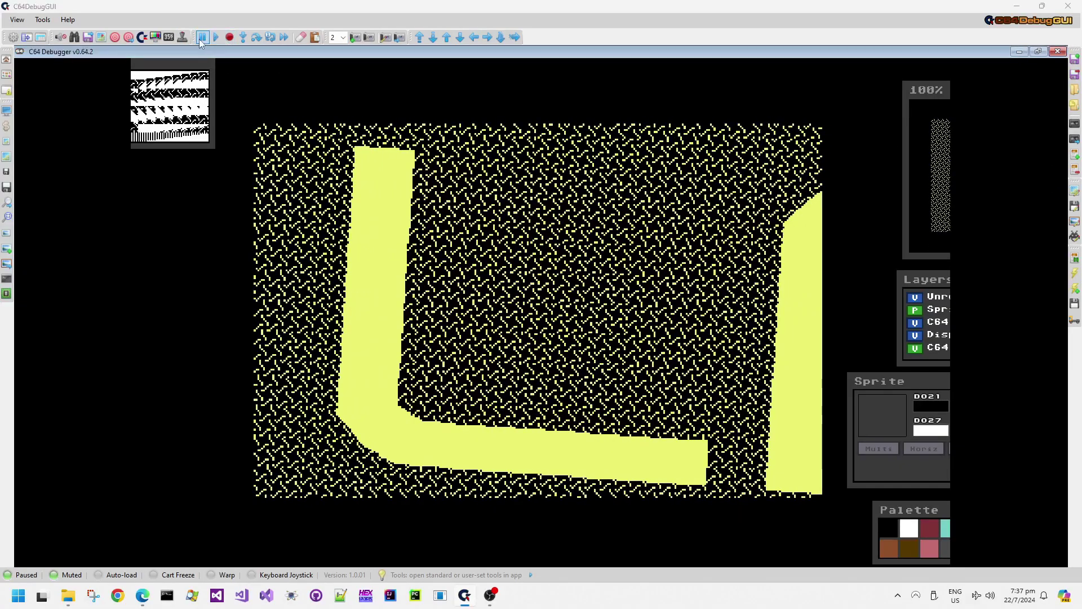
pyautogui.click(202, 41)
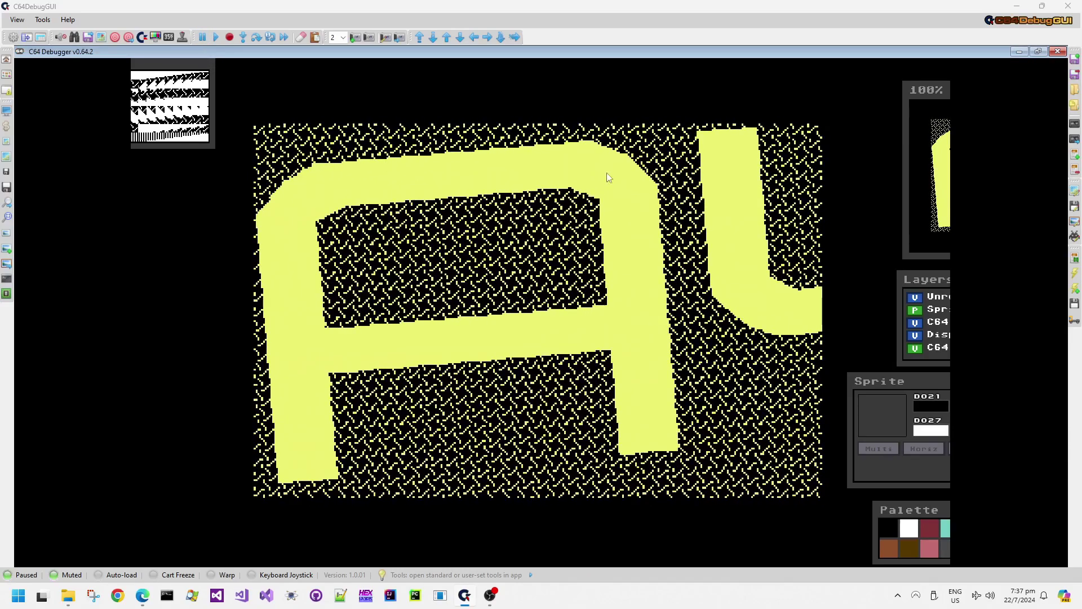
# Examine the paused frame in the VIC Display and editor views, ending on the VIC Display layout with register details.
pyautogui.click(10, 250)
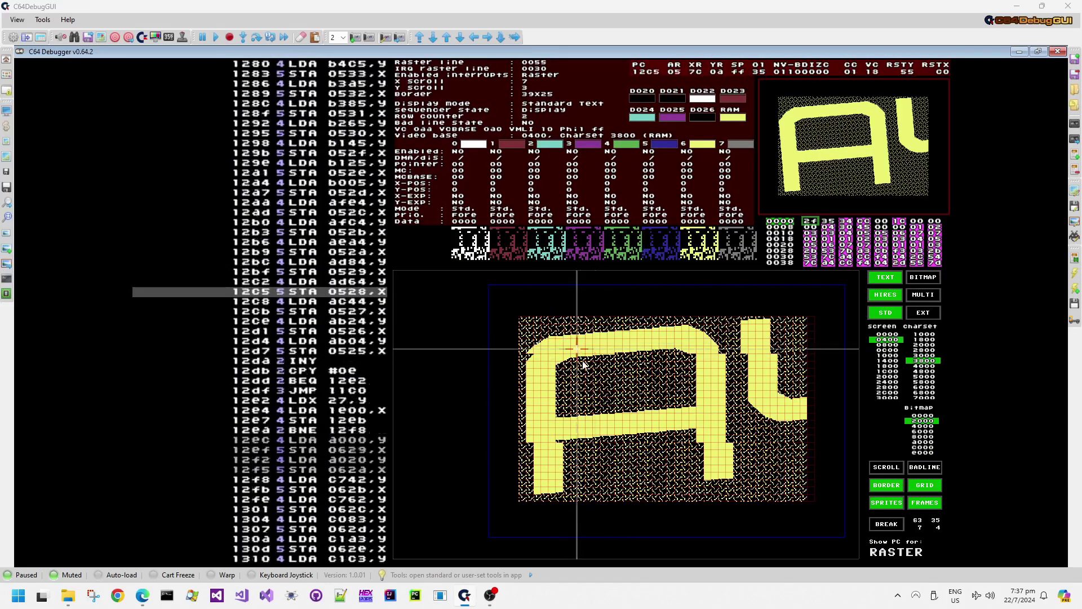
pyautogui.click(8, 265)
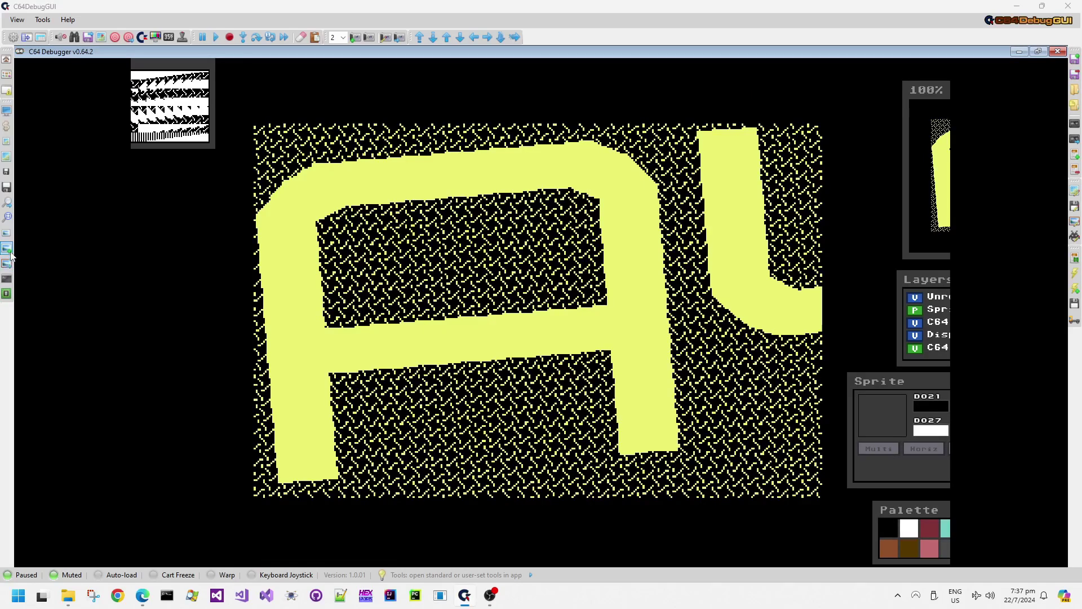
pyautogui.click(10, 250)
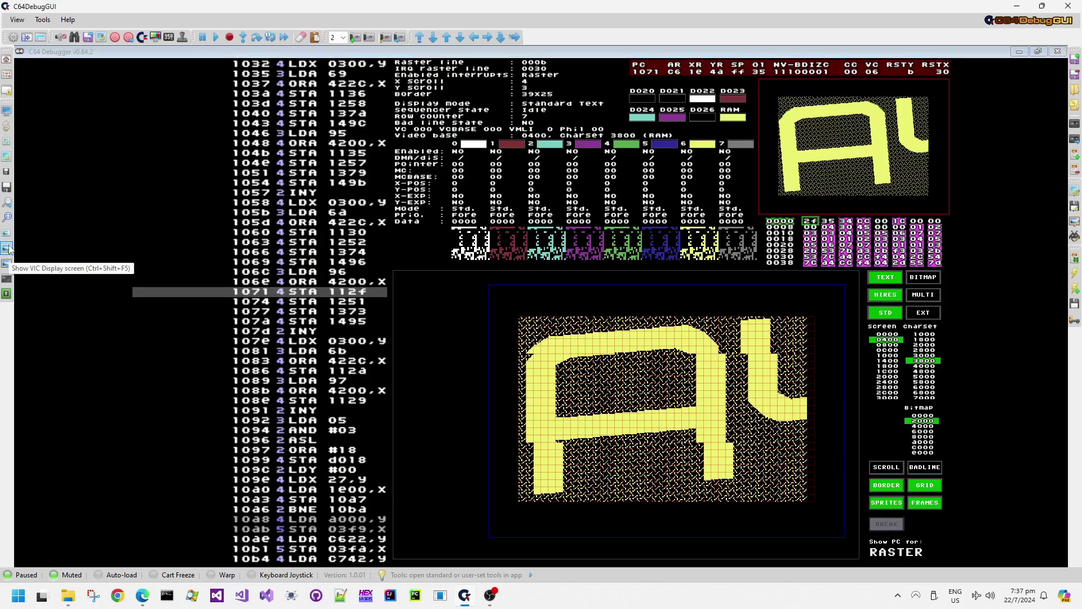
pyautogui.click(10, 250)
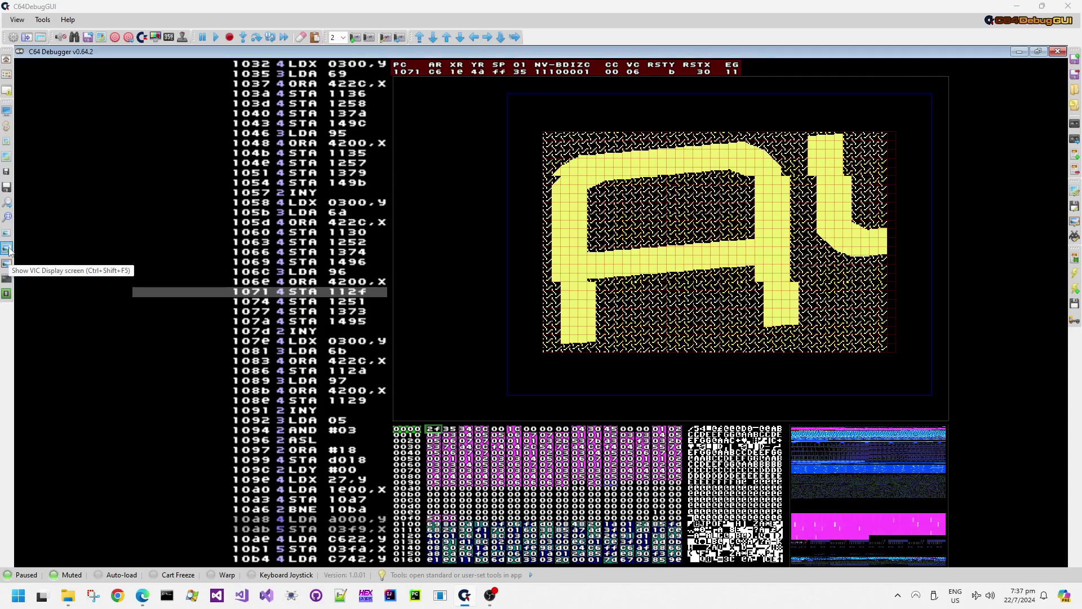
pyautogui.click(9, 251)
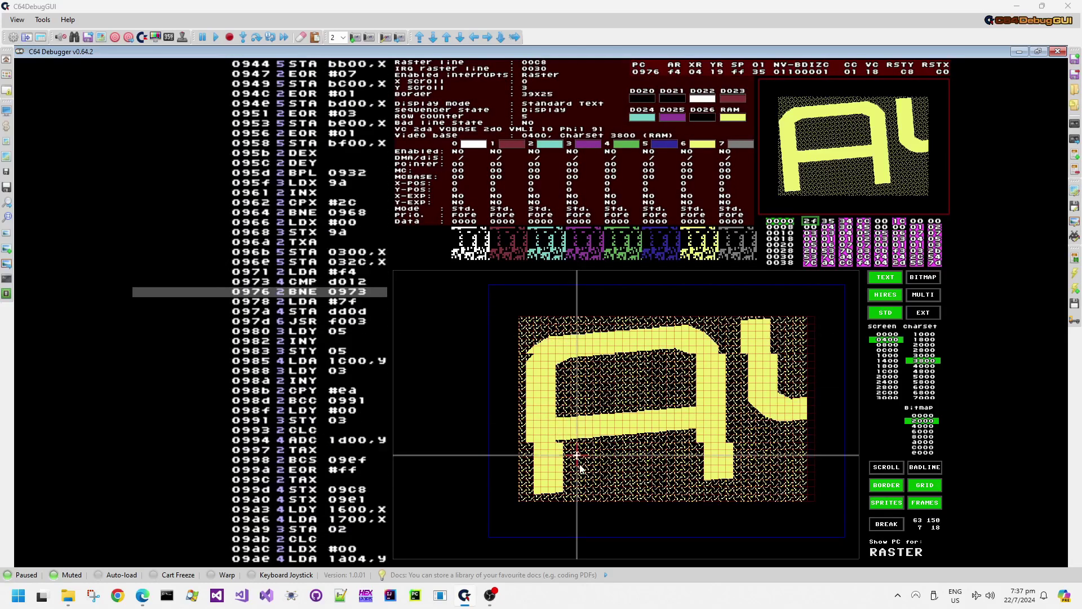
# Enable the badline overlay on the VIC Display, and toggle the scroll option on and back off.
pyautogui.click(900, 472)
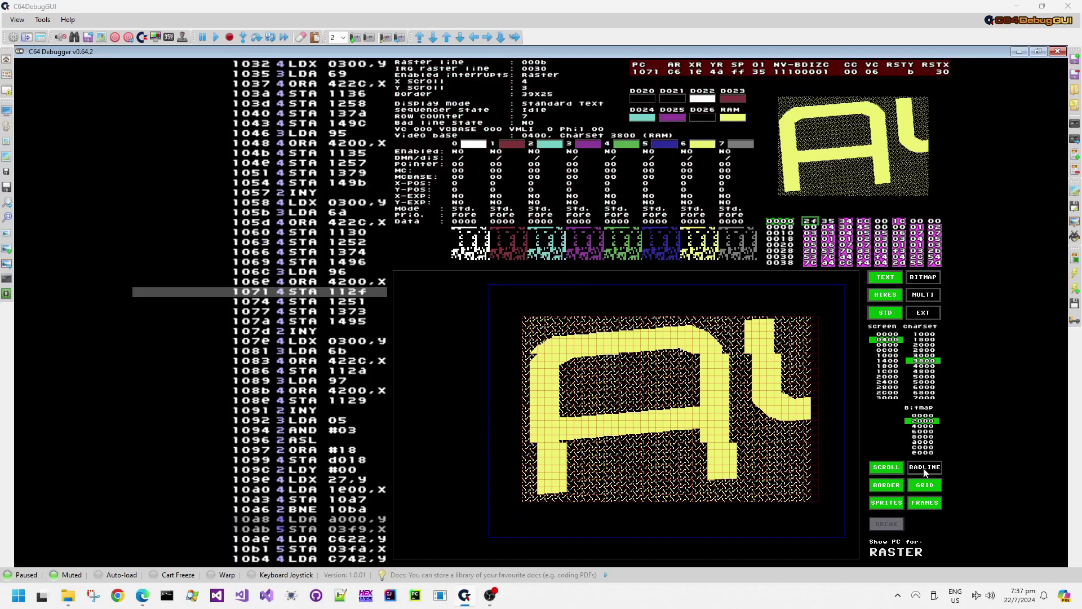
pyautogui.click(925, 469)
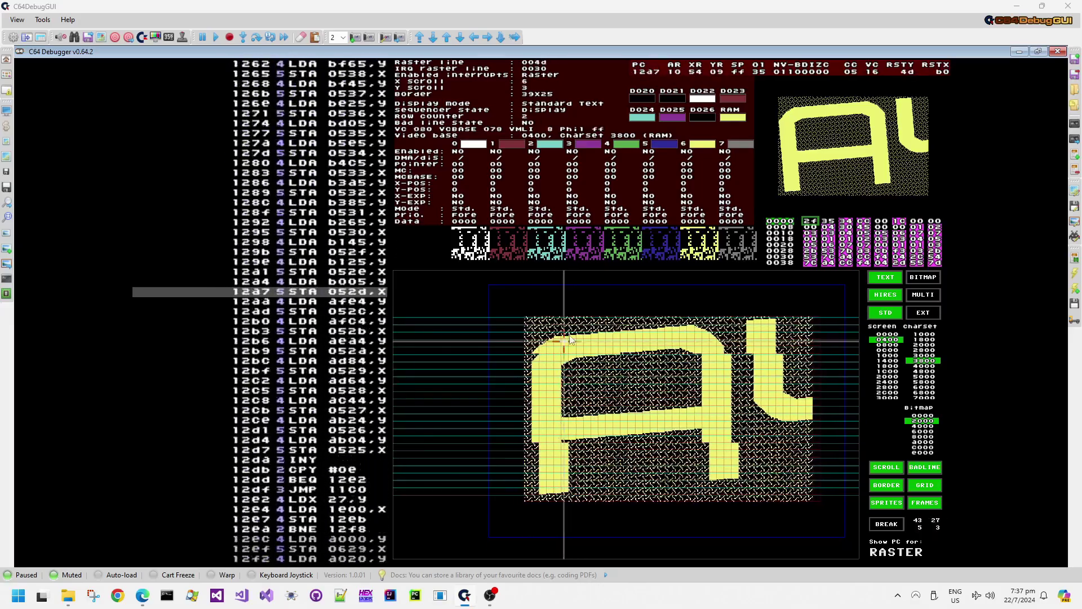
pyautogui.click(886, 468)
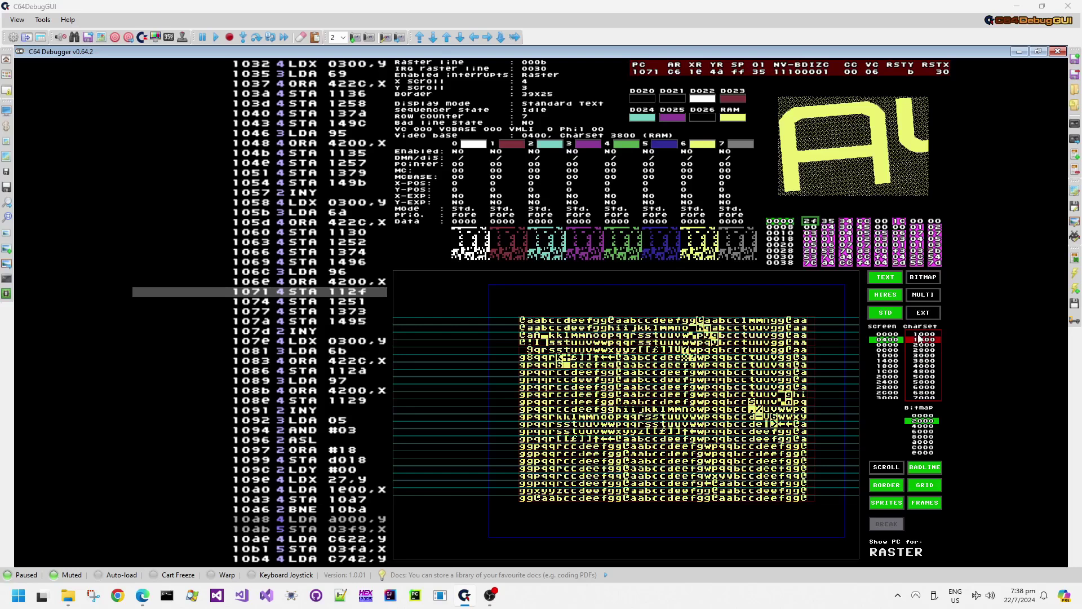
# Preview the paused frame with different charset addresses, including 1800, 2000, 2800 and 3000.
pyautogui.click(922, 341)
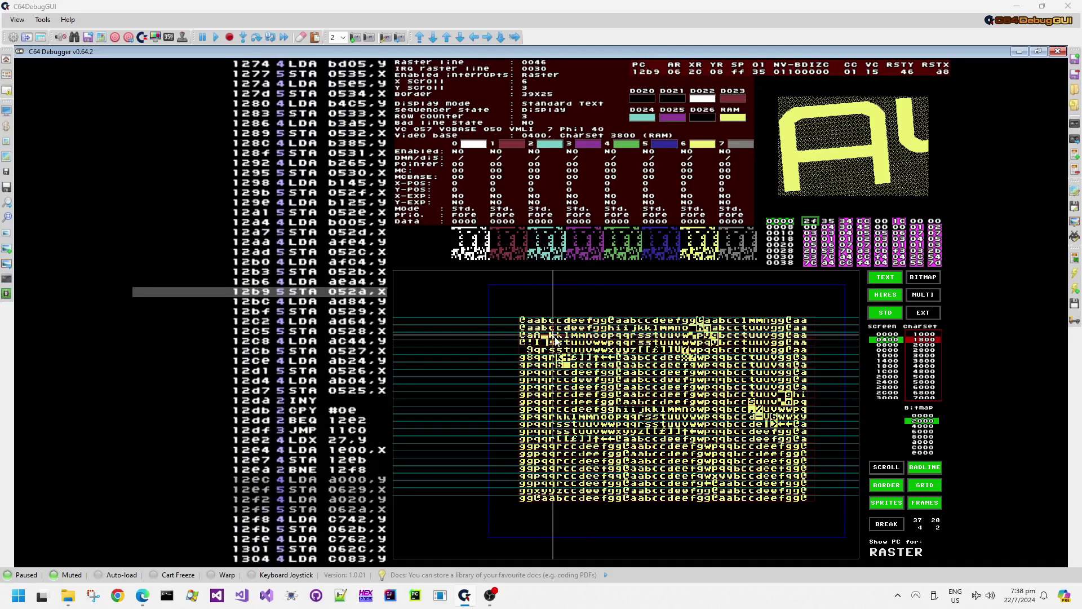
pyautogui.click(931, 346)
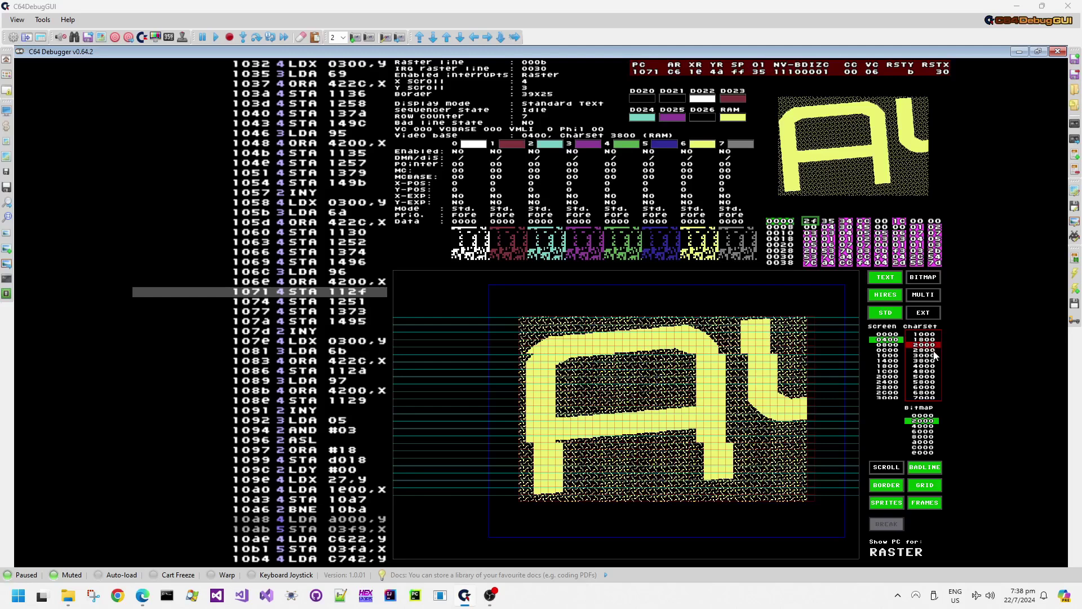
pyautogui.click(933, 350)
pyautogui.click(933, 355)
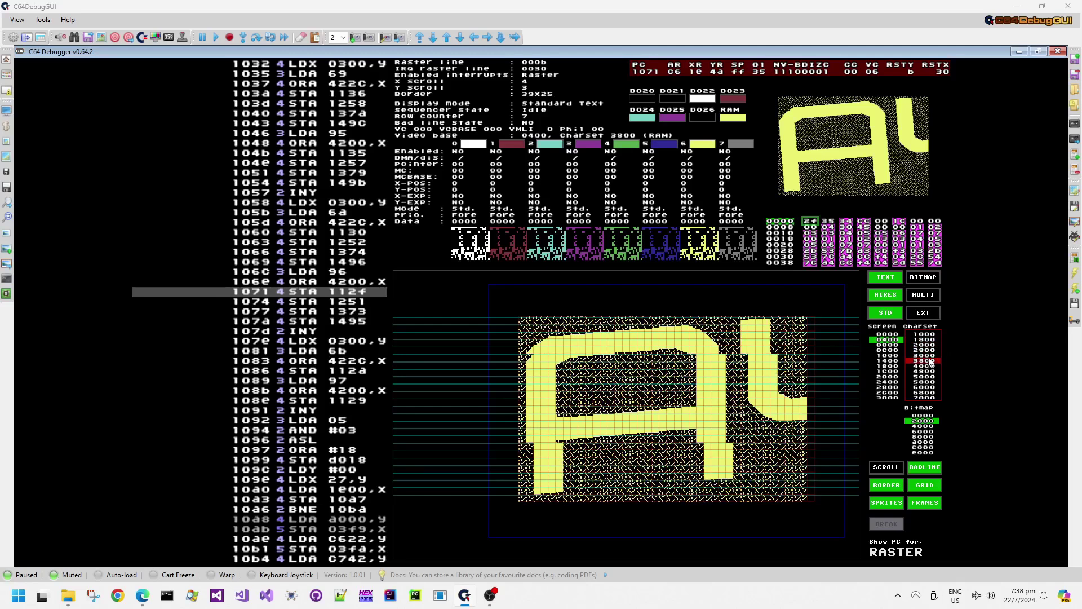
pyautogui.click(926, 346)
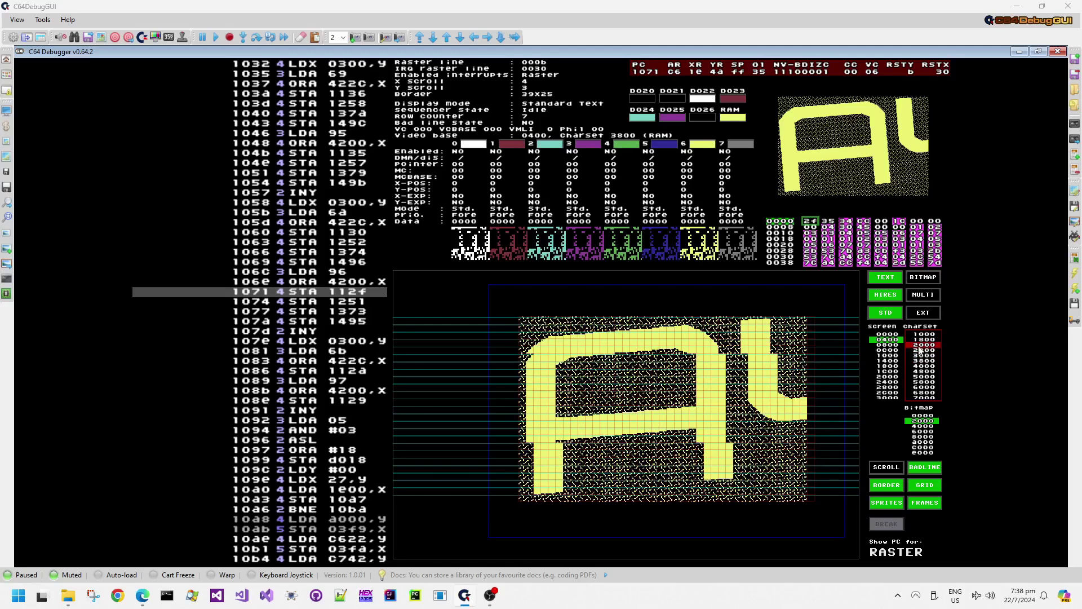
pyautogui.click(933, 350)
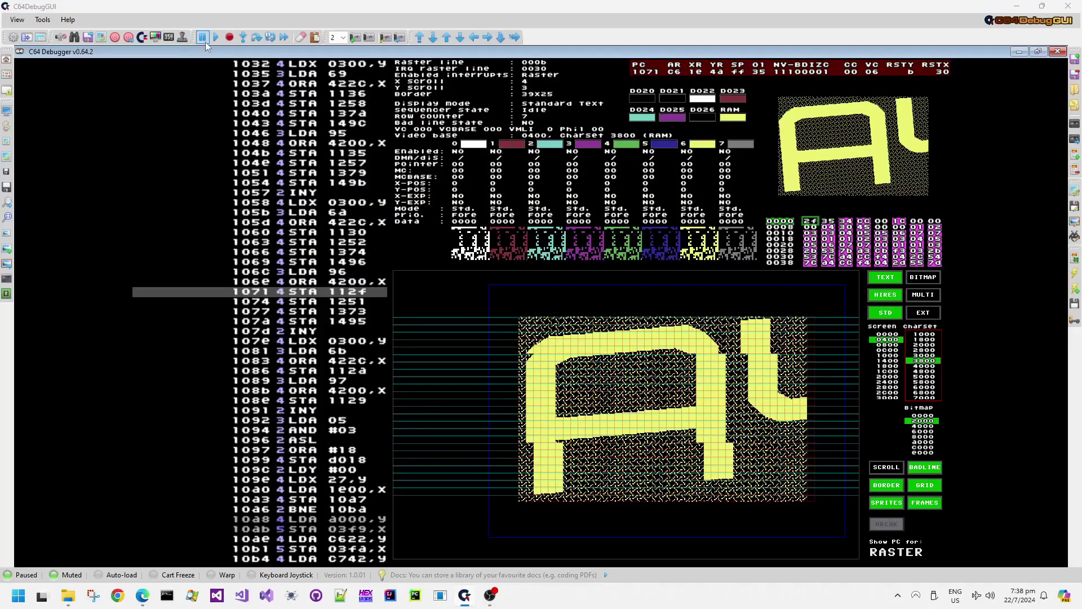
# Resume the emulation and enable the scroll option on the VIC Display.
pyautogui.click(217, 38)
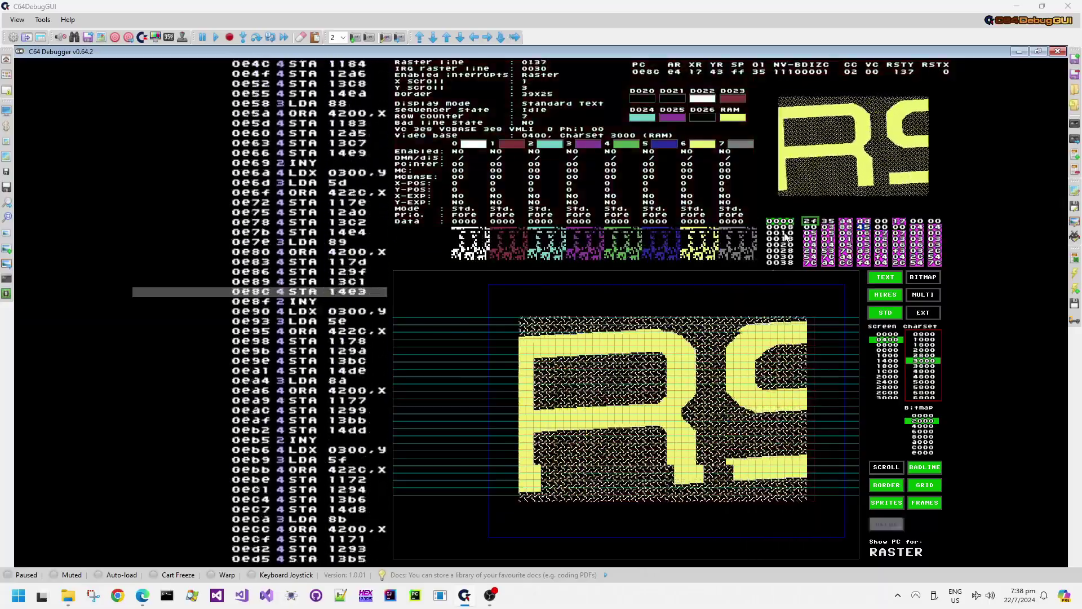
pyautogui.click(886, 469)
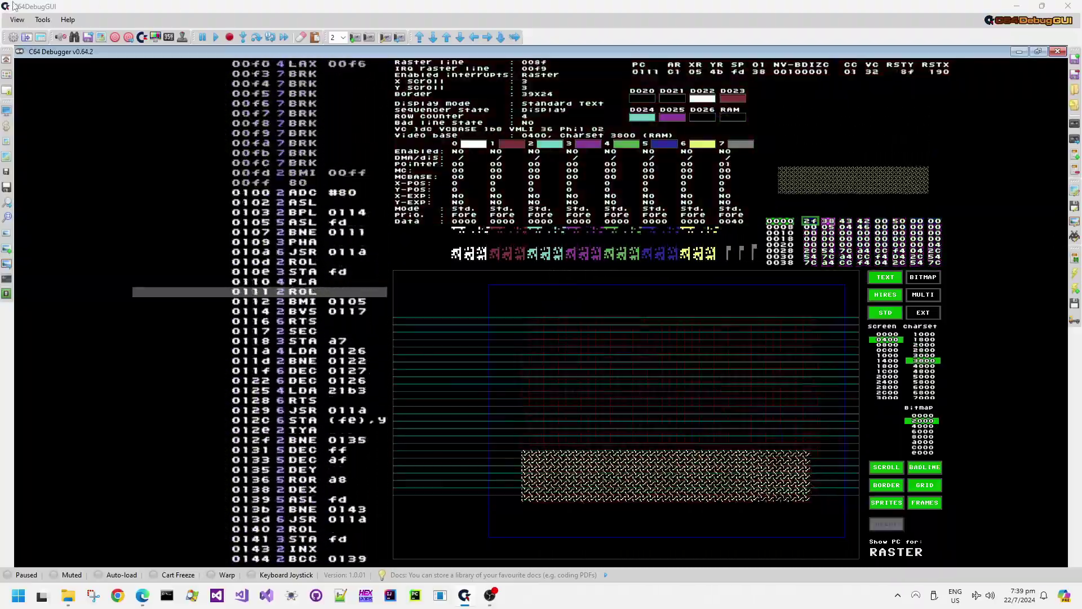
# Load Layers (2).prg again from the Downloads folder, repeating the load once to restart the demo.
pyautogui.press('F9')
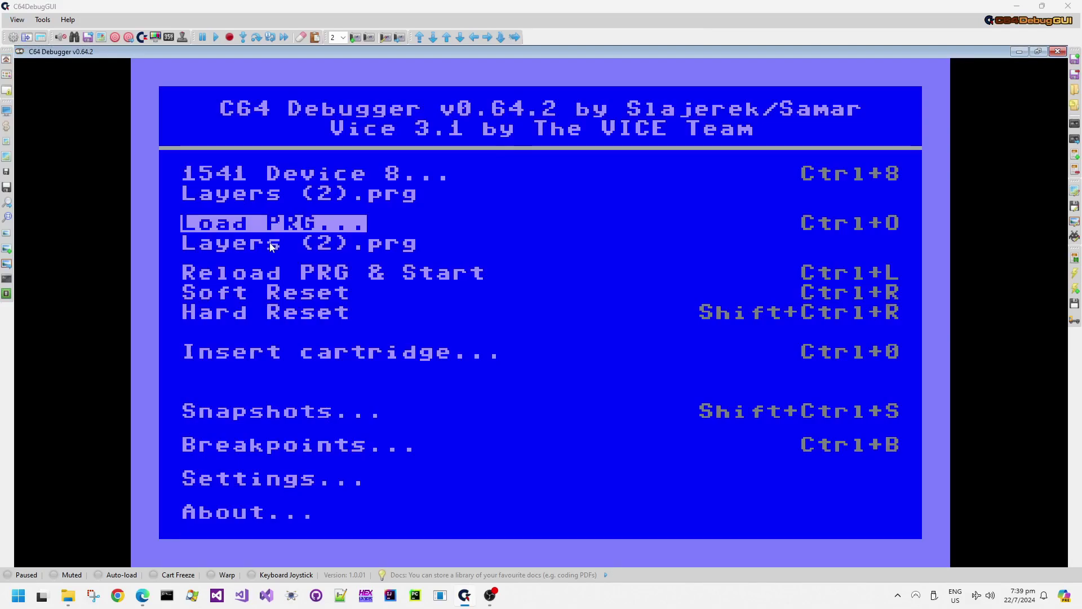
pyautogui.click(272, 230)
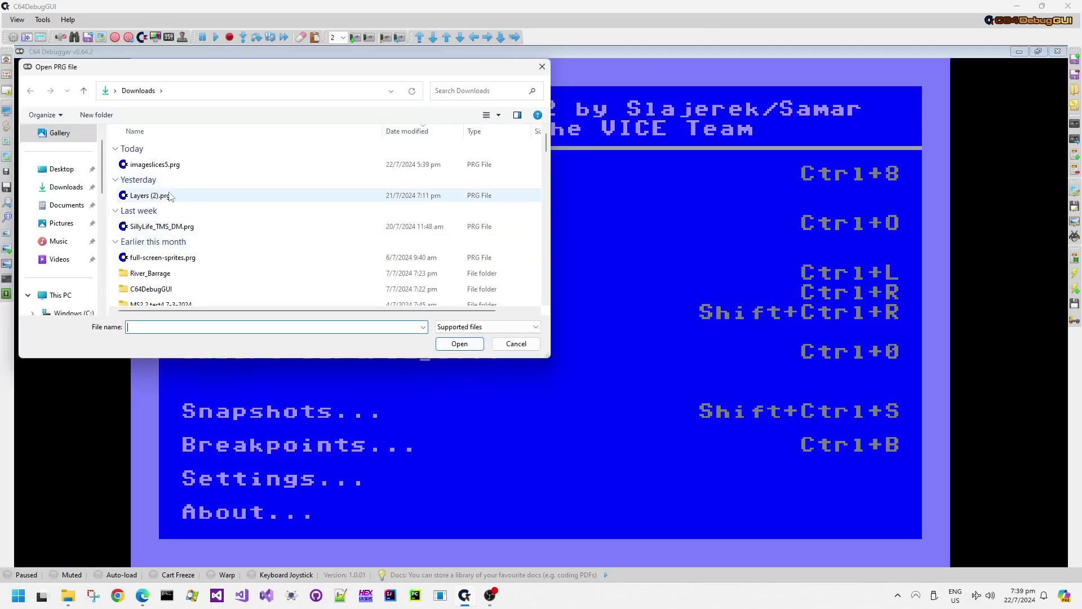
pyautogui.doubleClick(150, 195)
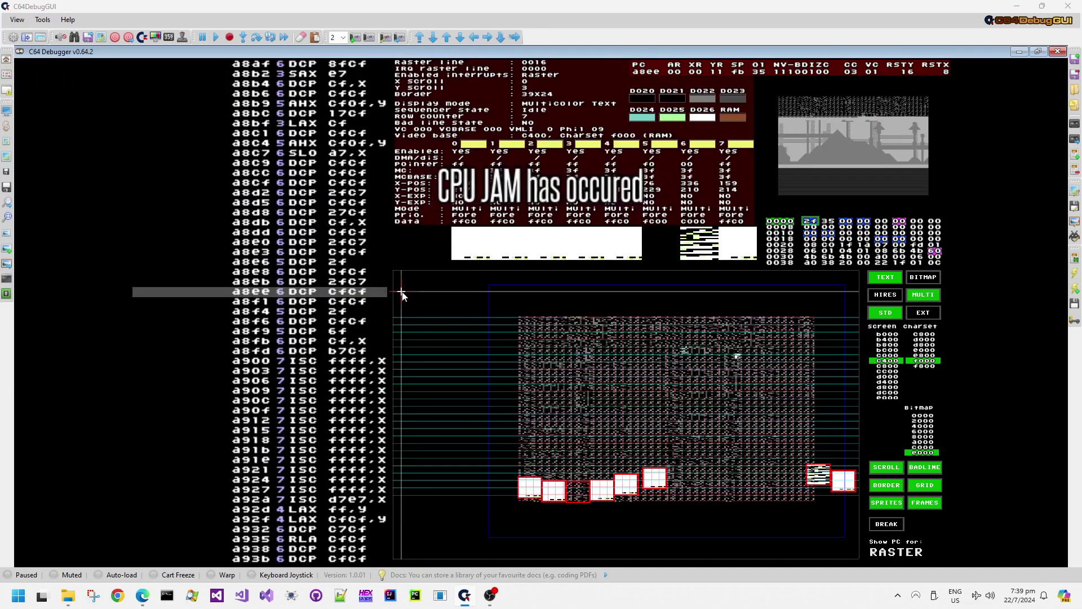
pyautogui.press('F9')
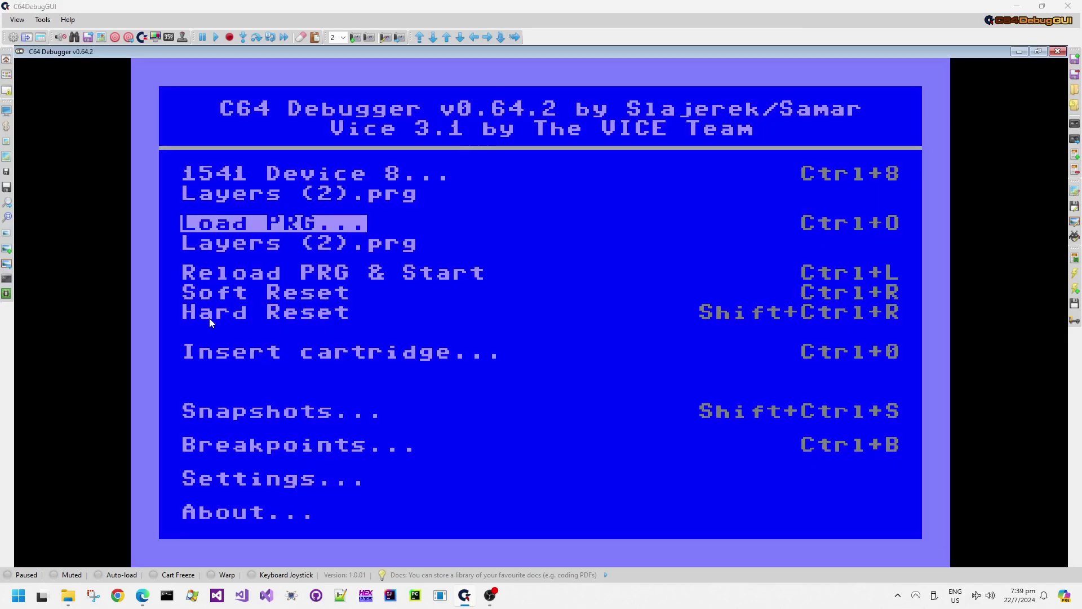
pyautogui.click(243, 252)
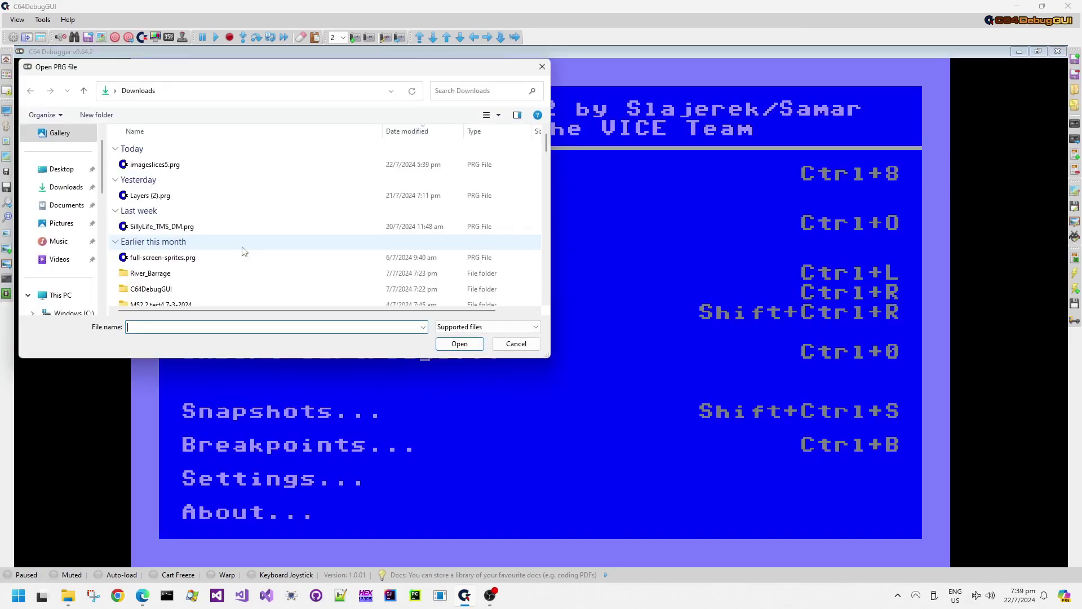
pyautogui.doubleClick(145, 195)
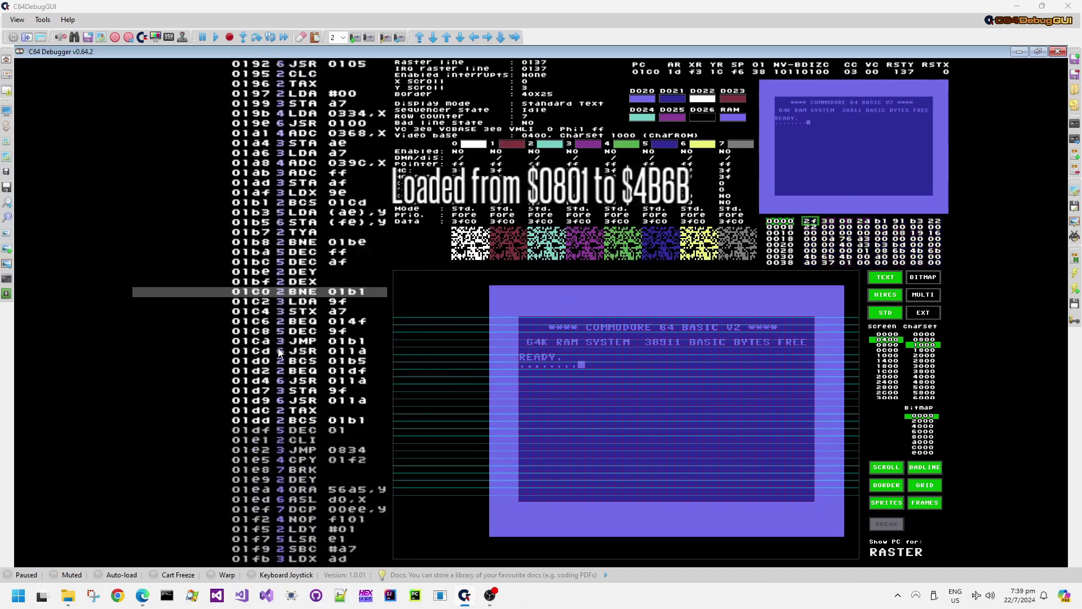
# Turn off the badline overlay, and briefly pause and resume the demo's emulation.
pyautogui.click(921, 472)
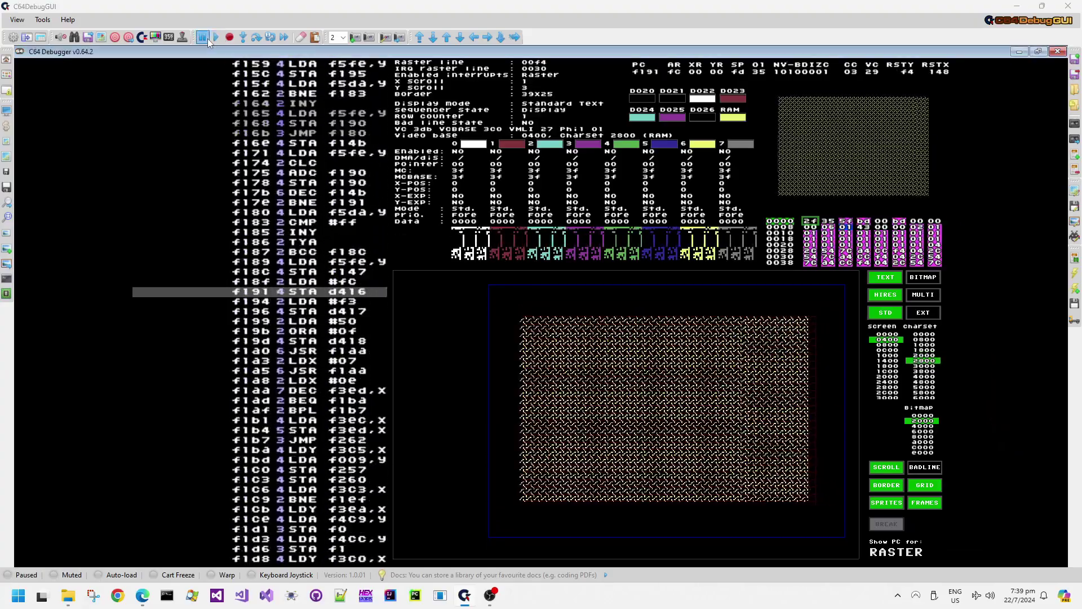
pyautogui.click(207, 39)
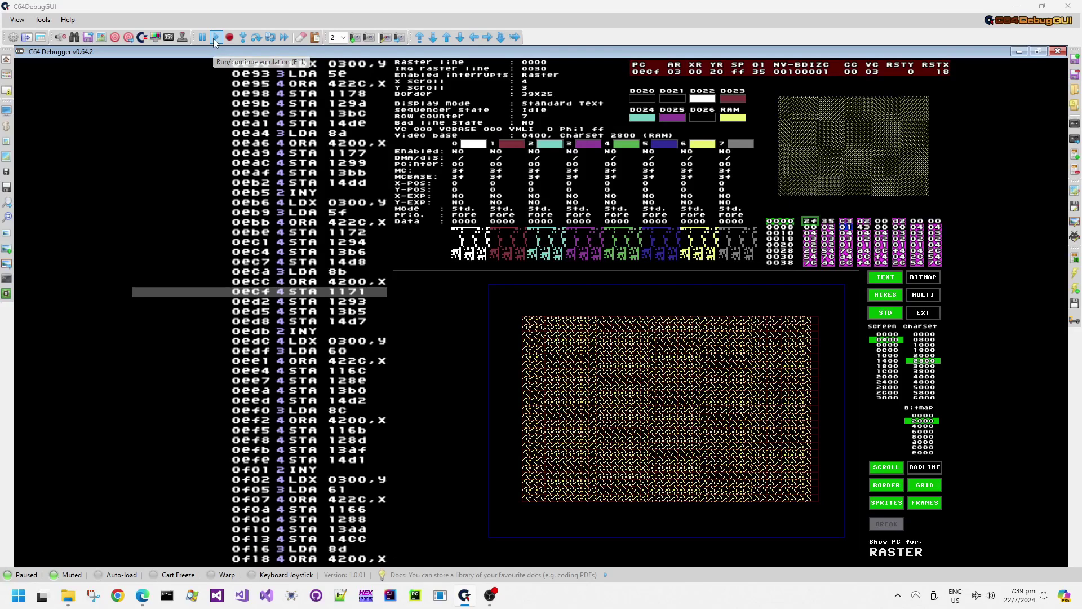
pyautogui.click(214, 38)
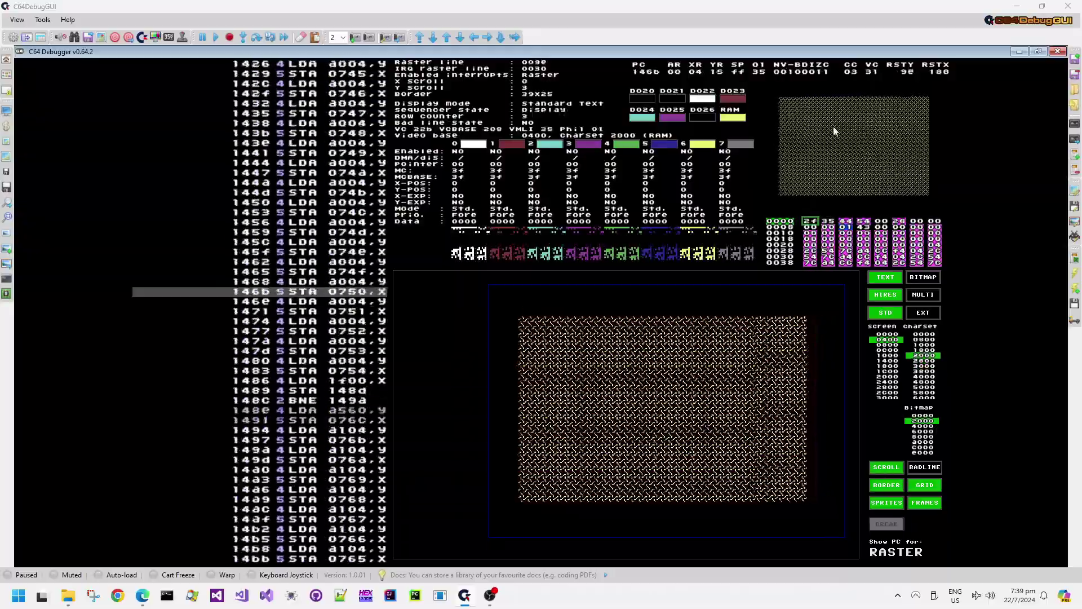
# Watch the running demo's scrolling text in the graphics editor view and return to the VIC Display.
pyautogui.moveTo(618, 278)
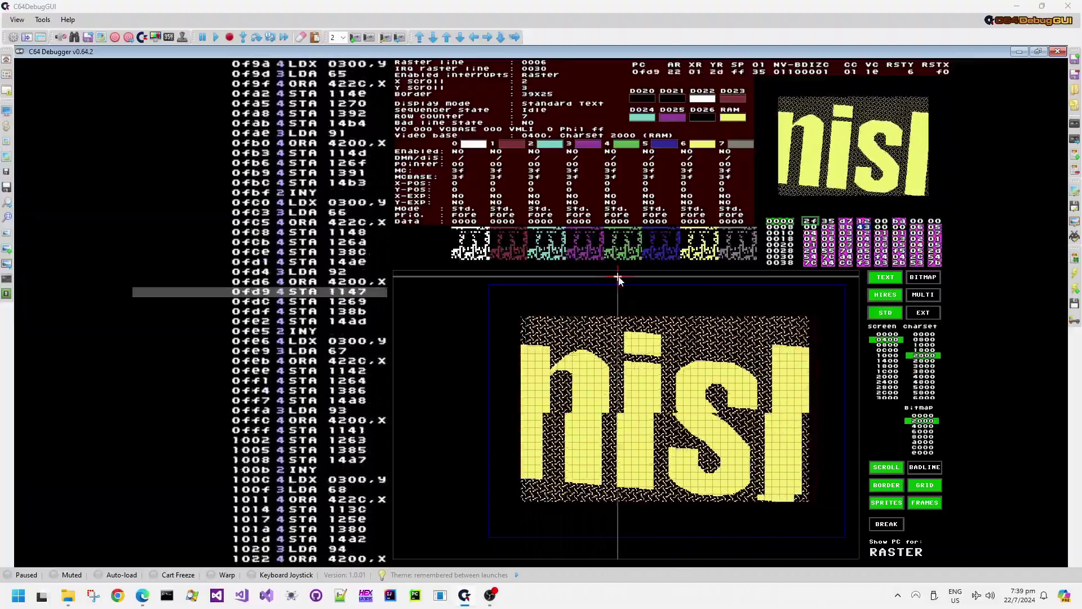
pyautogui.click(7, 263)
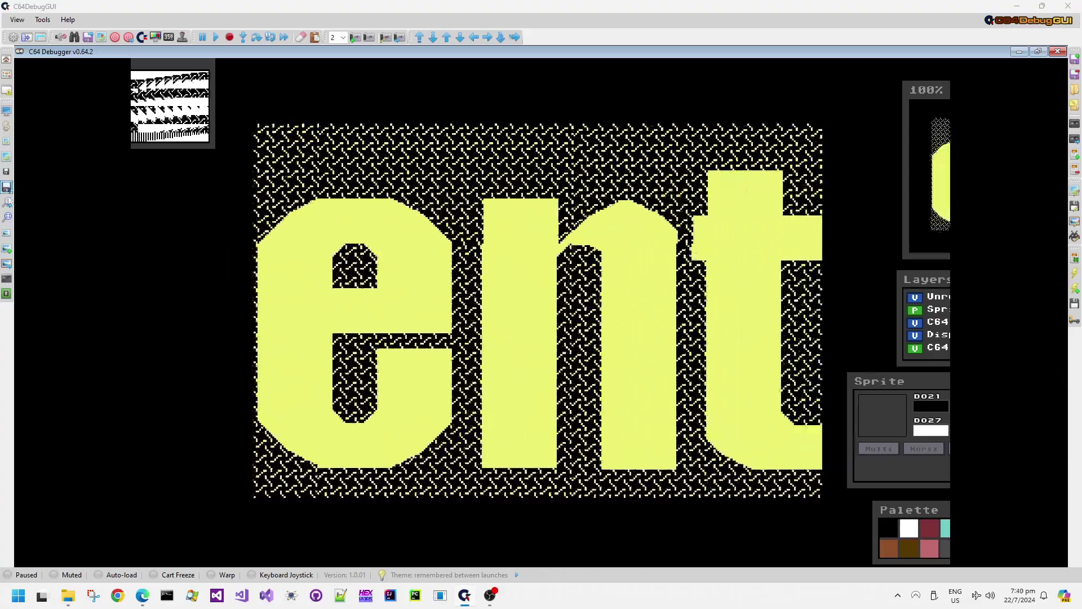
pyautogui.hotkey('ctrl', 'F6')
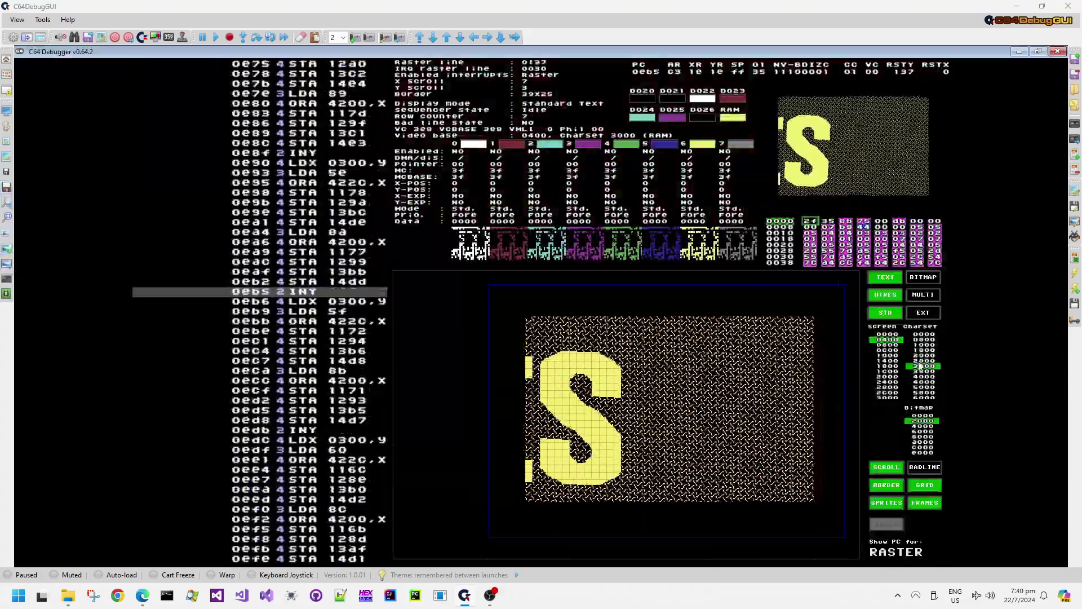
# Compare the running demo's text screen with the charset address overridden to 1000, 1800 and 2000 in the VIC Display.
pyautogui.click(924, 345)
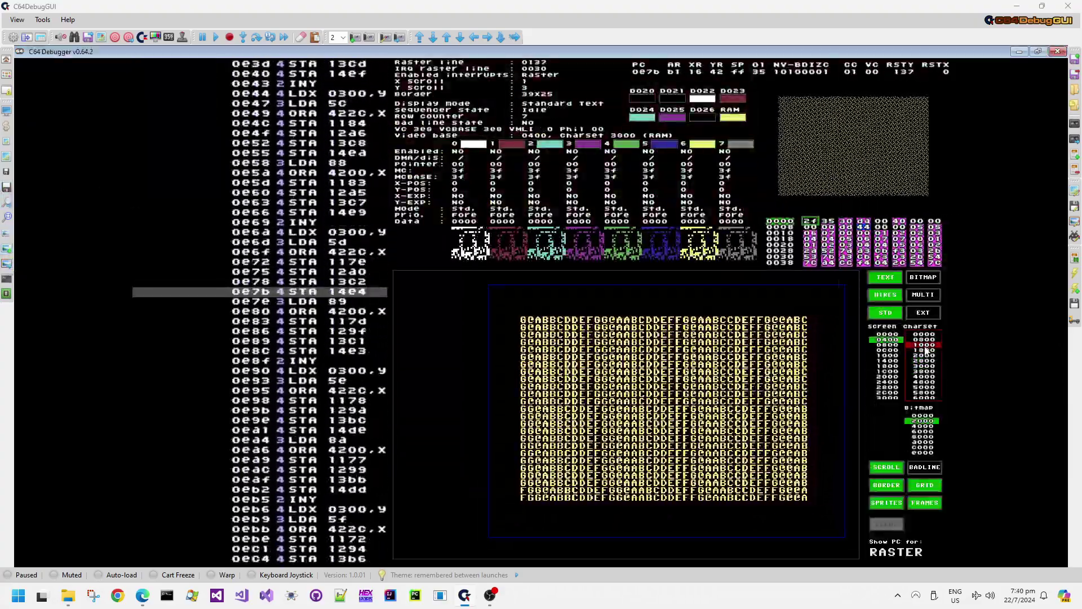
pyautogui.click(927, 350)
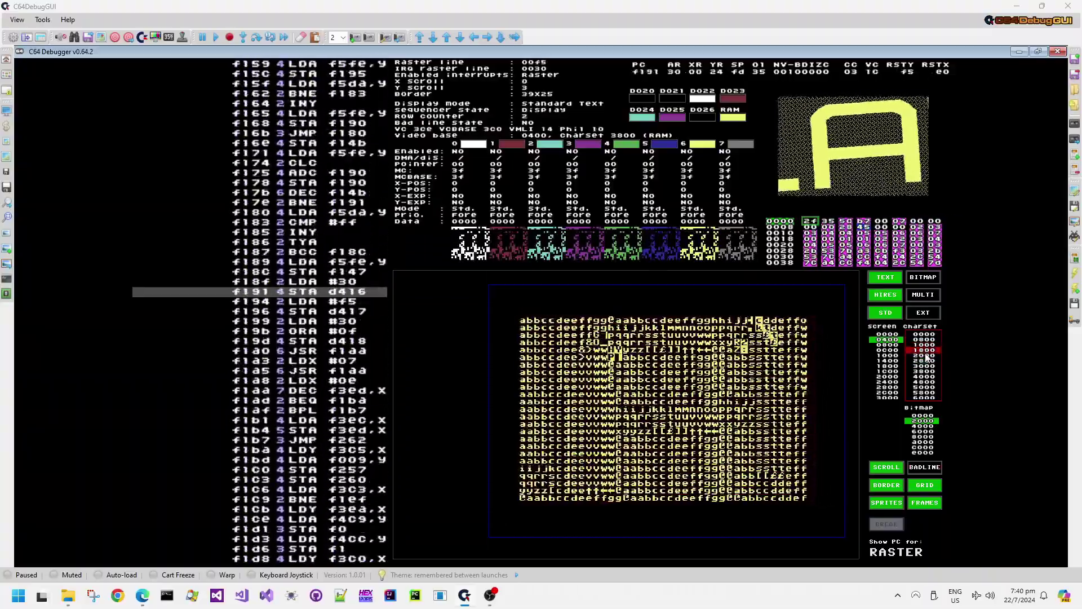
pyautogui.click(925, 356)
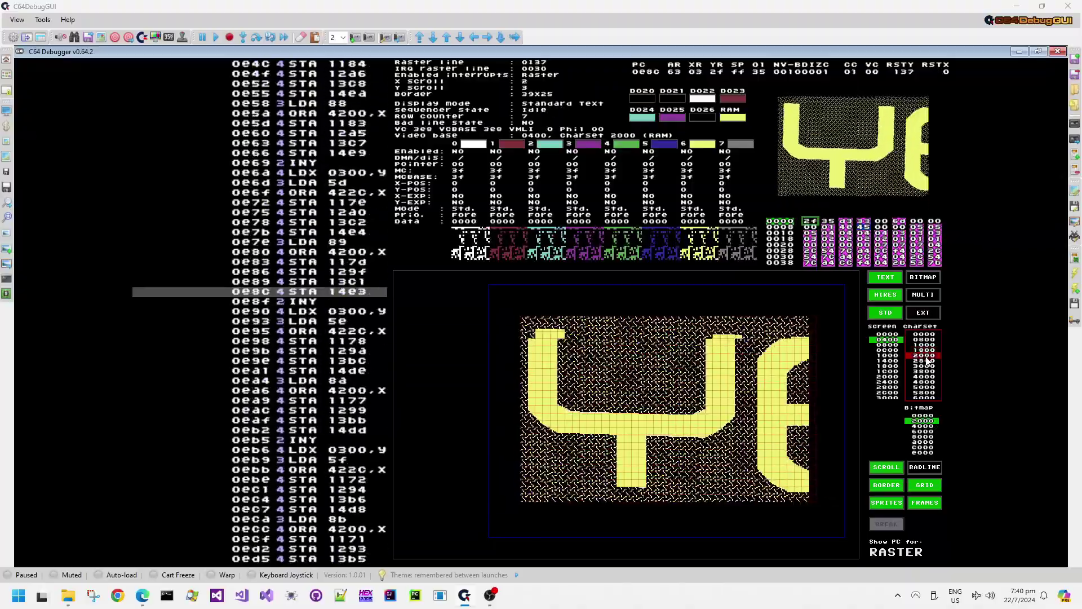
pyautogui.click(924, 350)
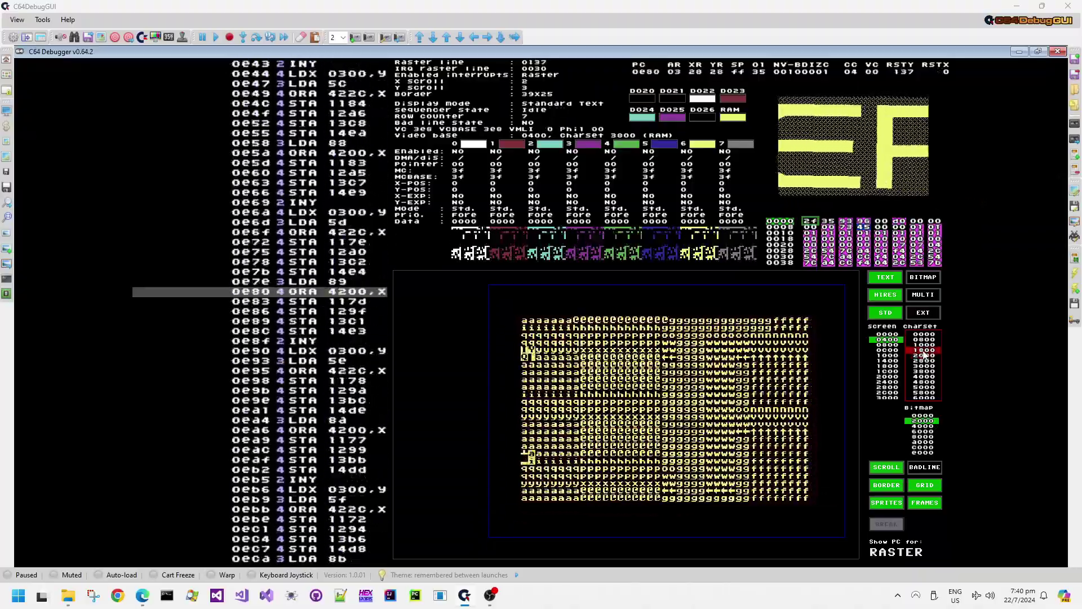
pyautogui.click(925, 356)
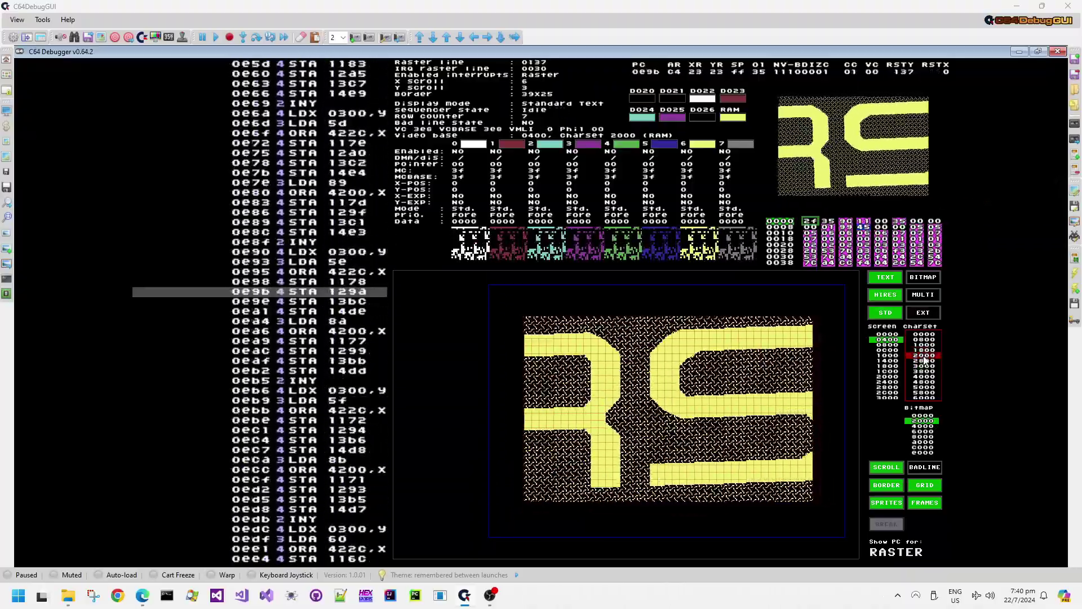
pyautogui.click(7, 265)
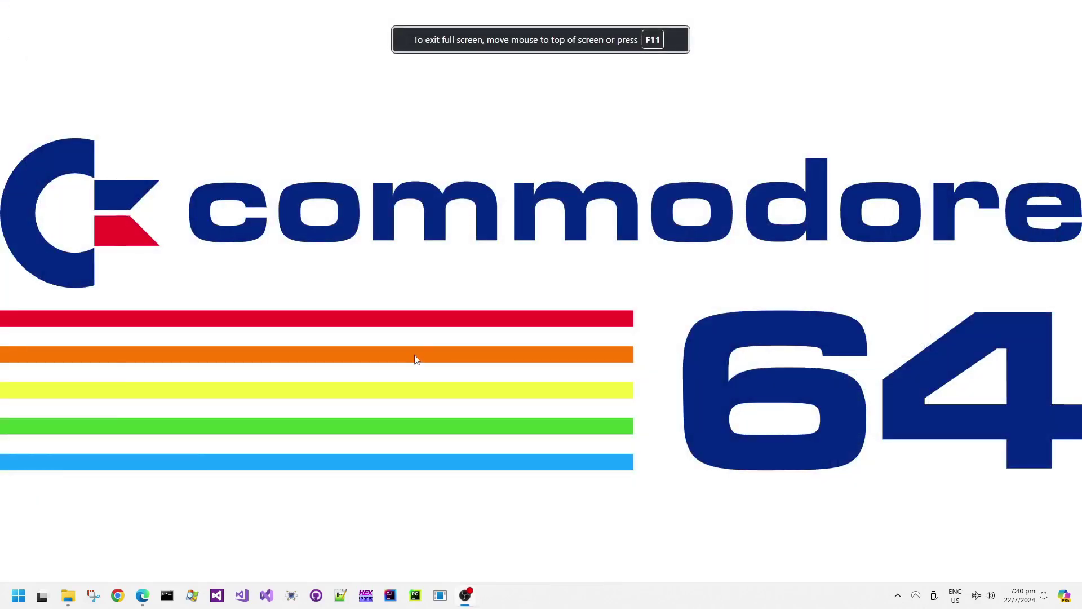
# Launch the VICE emulator with ICU64 by running the copied path from the Windows Run dialog.
pyautogui.press('super+r')
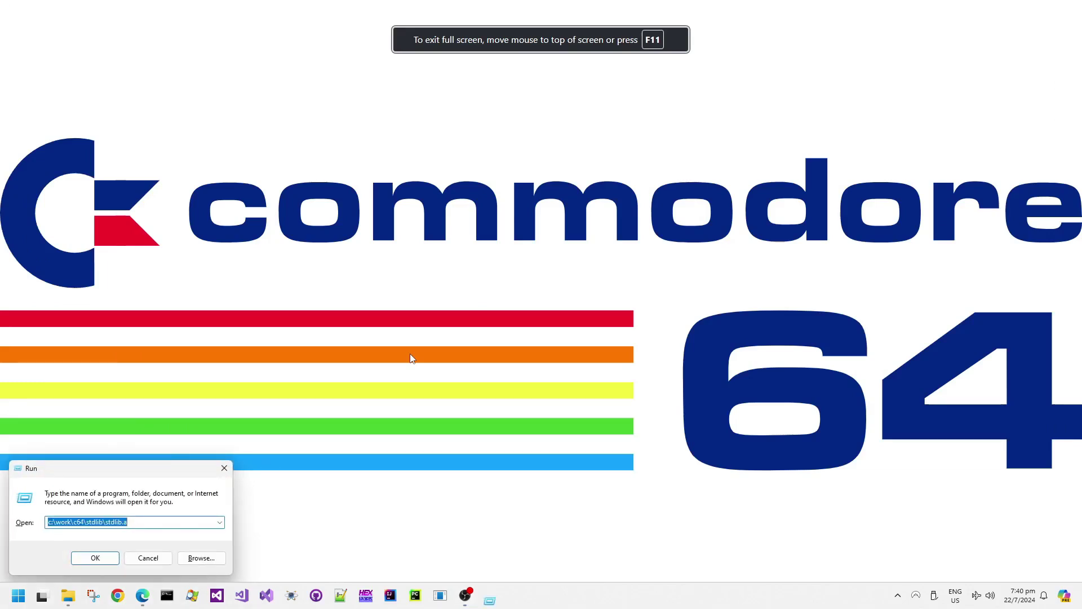
pyautogui.hotkey('ctrl', 'v')
pyautogui.press('Return')
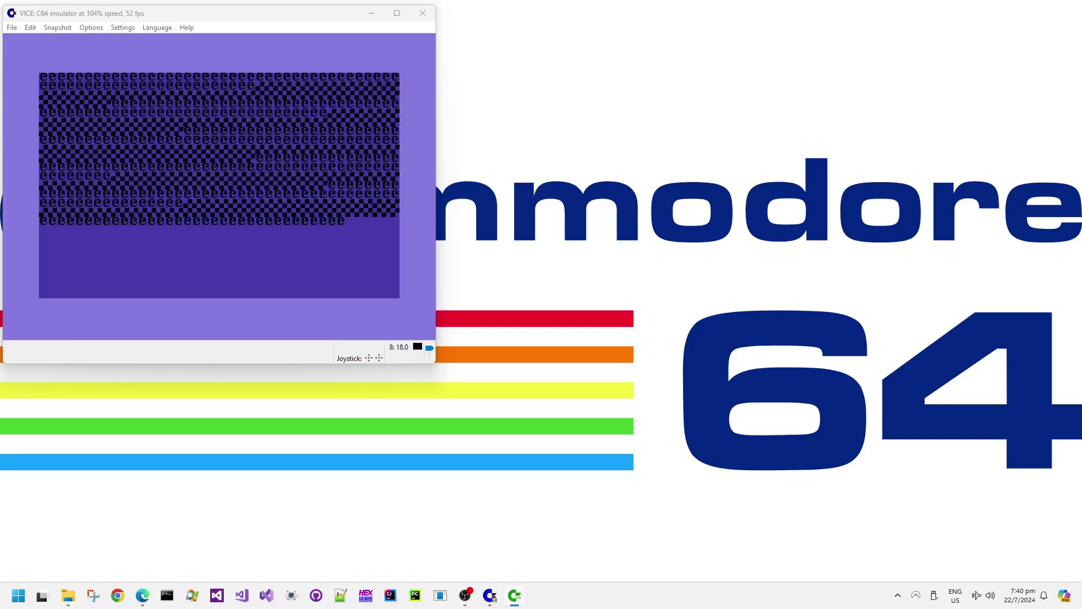
# Open ICU64's memory view and a Graphics Map set to Text Screens, and enlarge the map beside the emulator window.
pyautogui.click(466, 32)
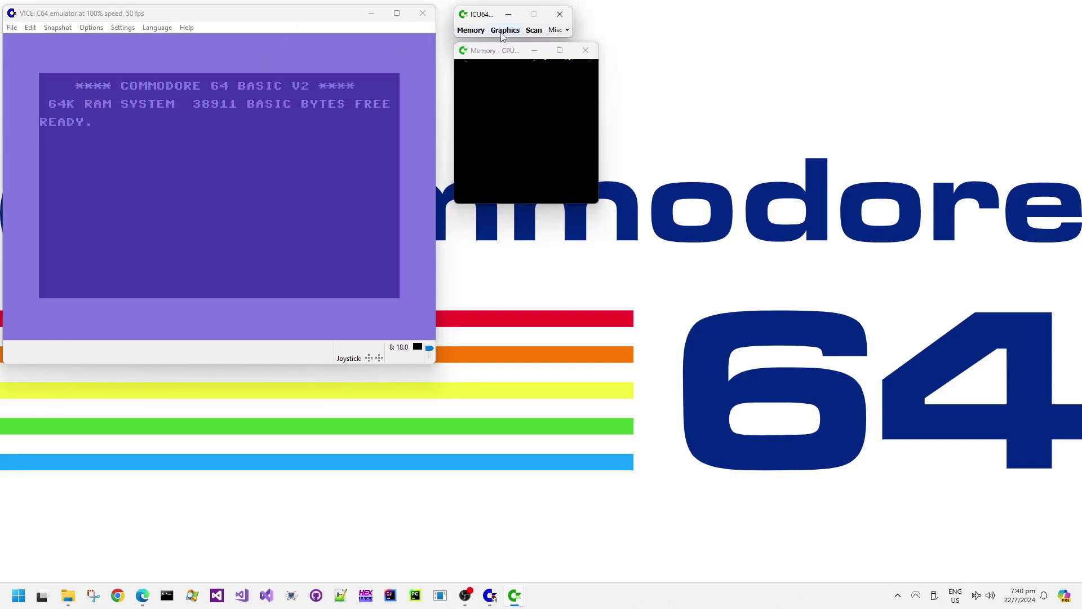
pyautogui.click(505, 30)
pyautogui.click(482, 67)
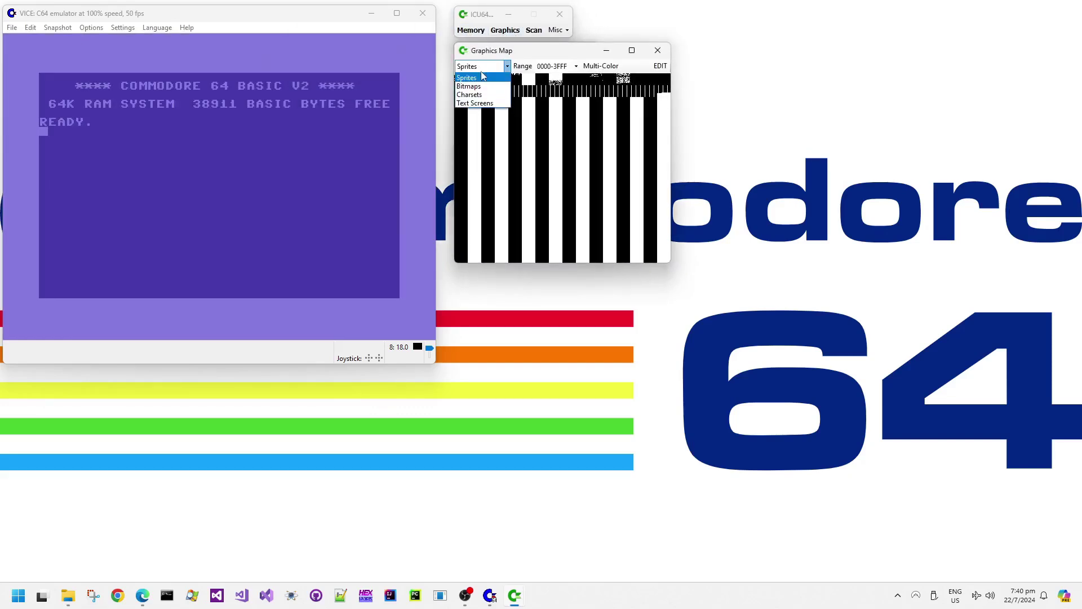
pyautogui.click(476, 103)
pyautogui.moveTo(498, 54); pyautogui.dragTo(663, 55)
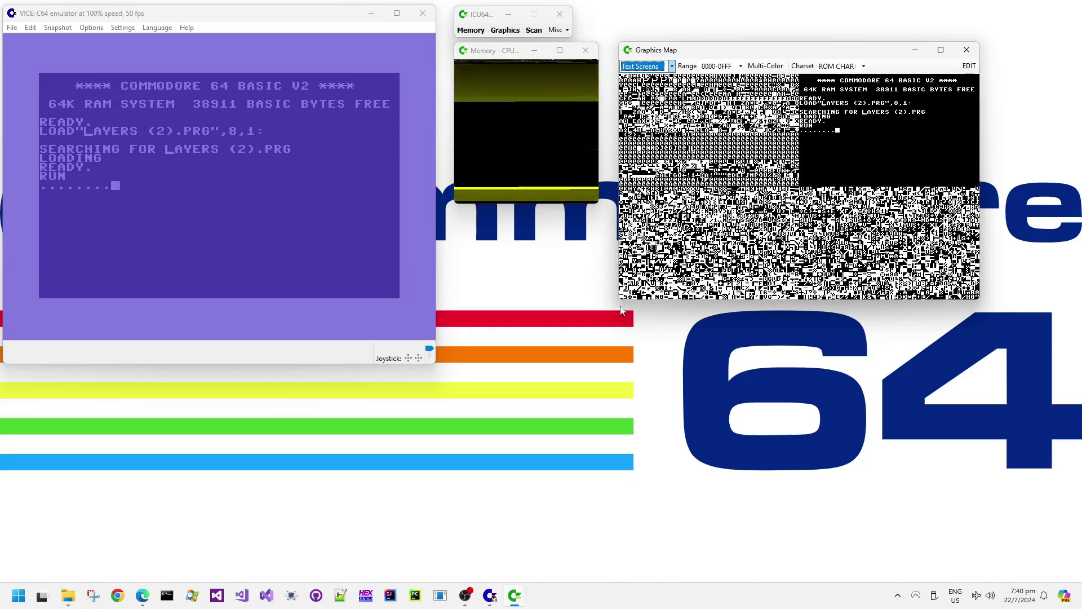
pyautogui.moveTo(619, 299); pyautogui.dragTo(457, 405)
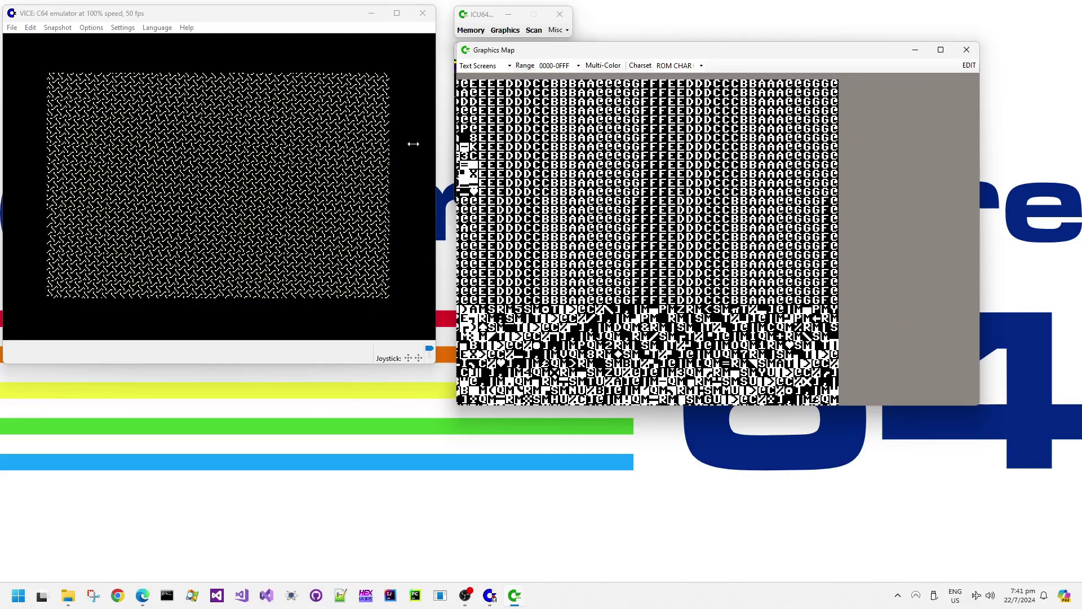
# Pause the Layers demo in VICE and advance the emulation by several single frames.
pyautogui.click(151, 353)
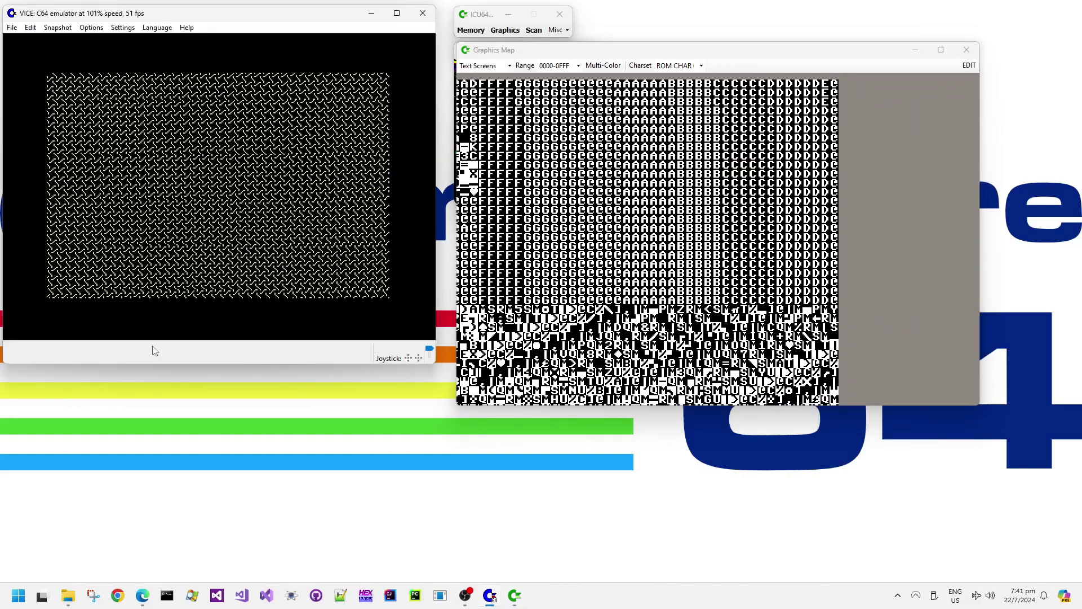
pyautogui.hotkey('alt', 'p')
pyautogui.hotkey('alt', 'shift', 'p')
pyautogui.hotkey('alt', 'shift', 'p')
pyautogui.hotkey('alt', 'shift', 'p')
pyautogui.hotkey('alt', 'shift', 'p')
pyautogui.hotkey('alt', 'shift', 'p')
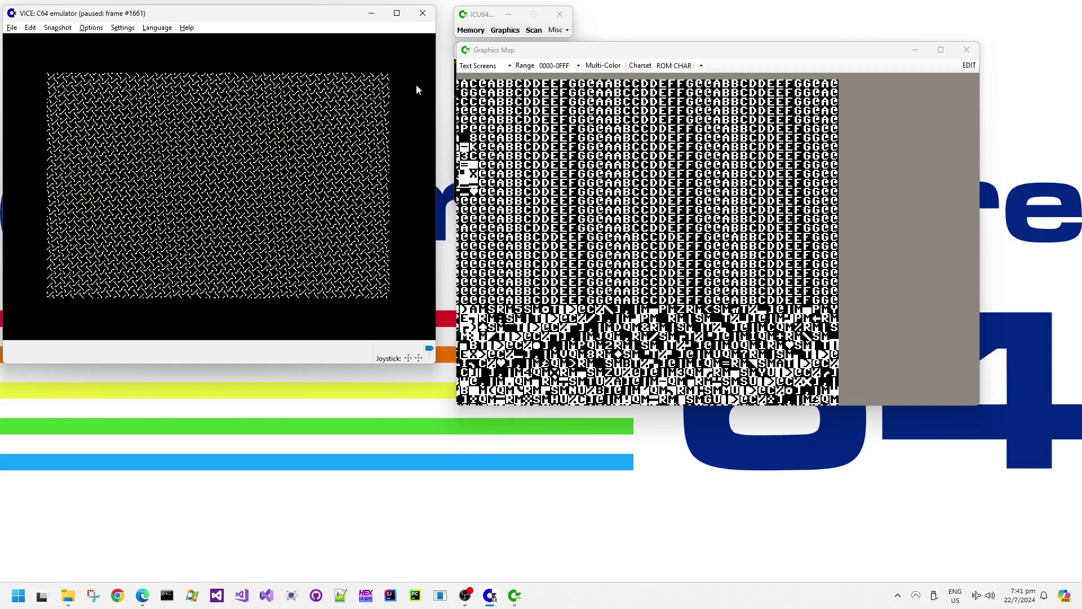
# Step through the charset addresses for the Text Screens map and set the charset to 2000.
pyautogui.click(689, 68)
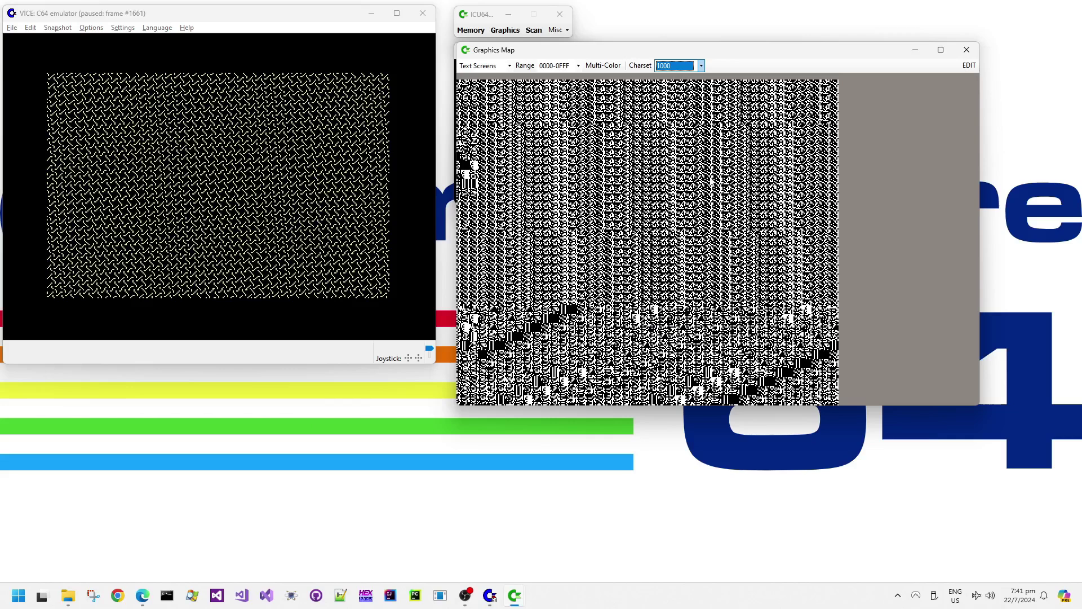
pyautogui.press('Down')
pyautogui.press('Down')
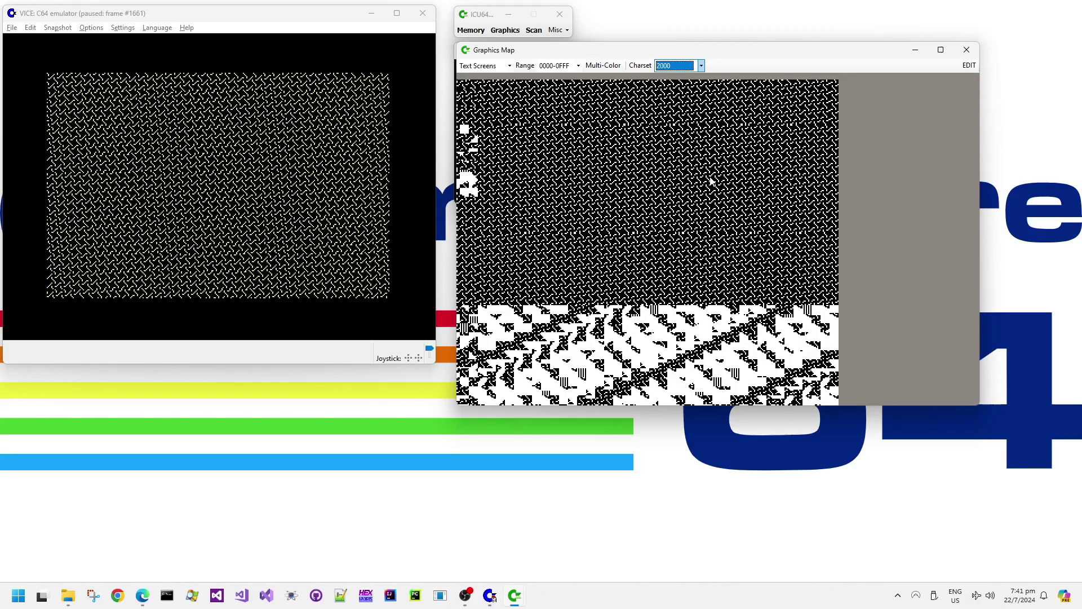
pyautogui.press('BackSpace')
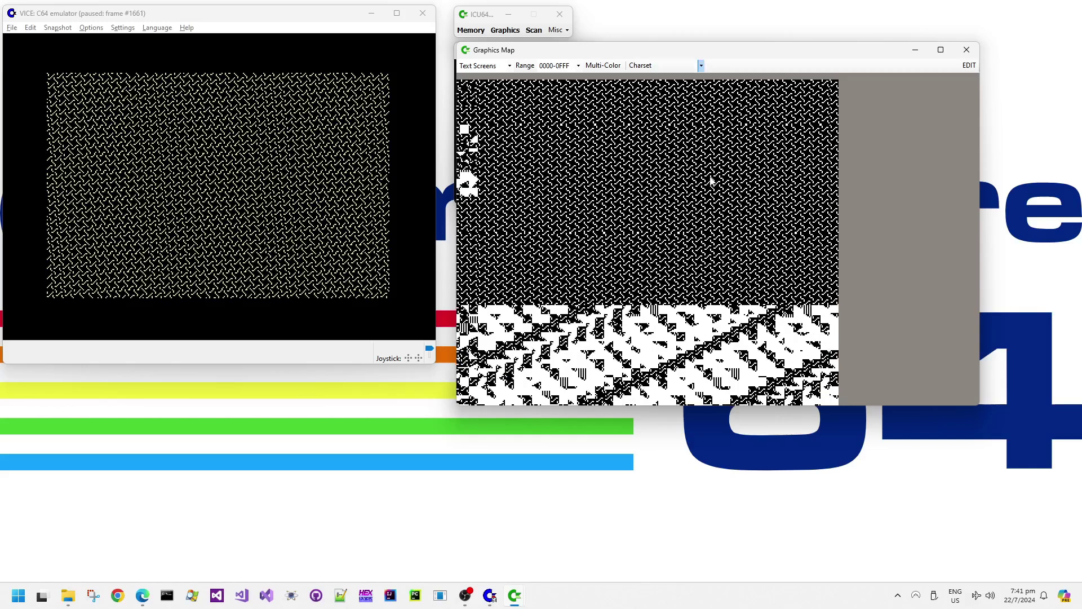
pyautogui.hotkey('ctrl', 'z')
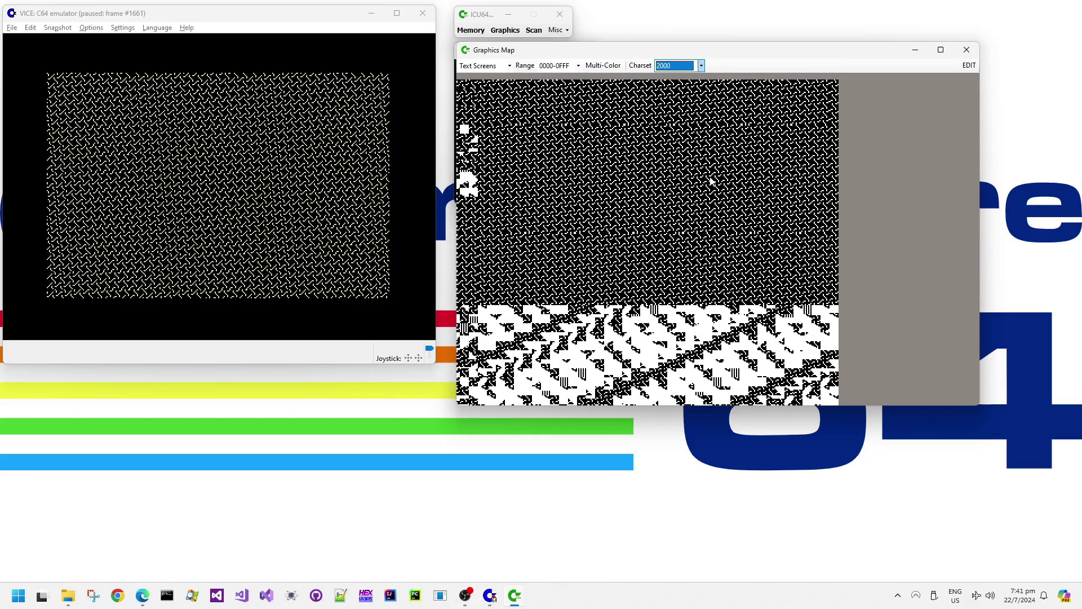
pyautogui.moveTo(496, 85); pyautogui.dragTo(483, 82)
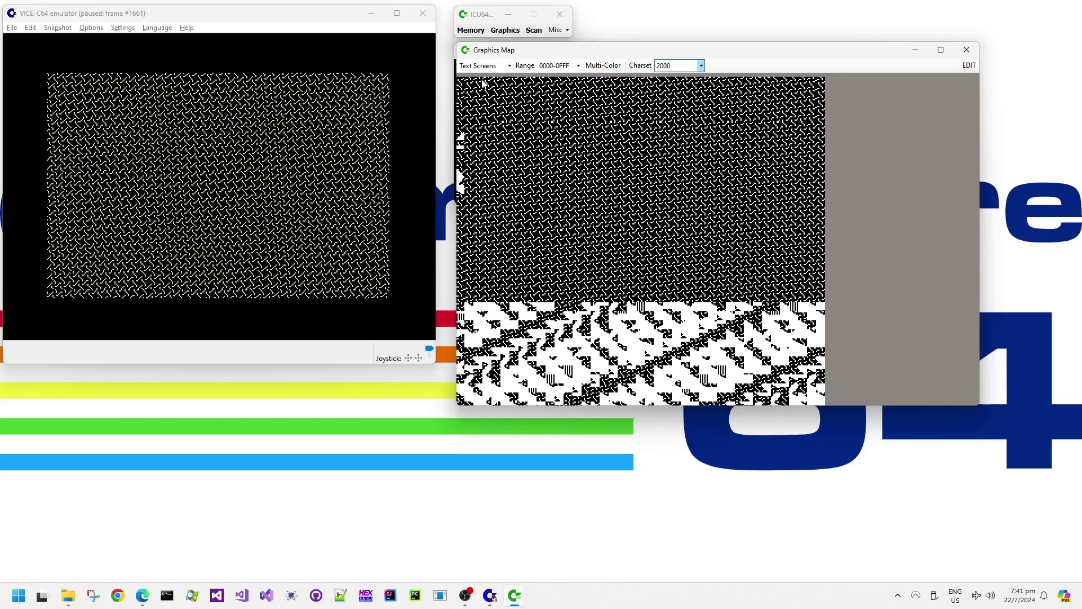
pyautogui.click(701, 66)
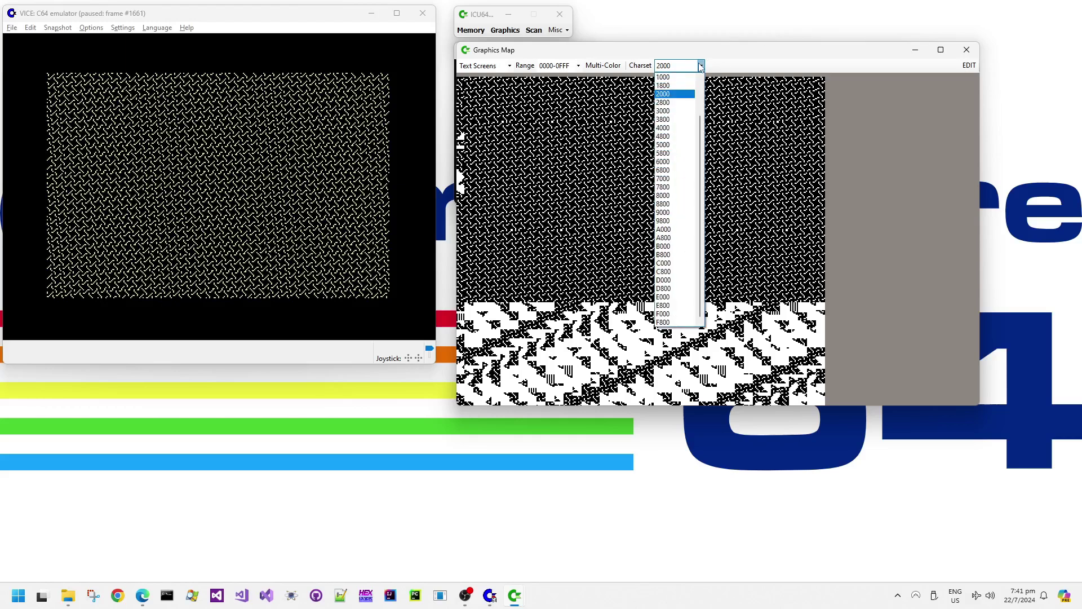
pyautogui.click(701, 66)
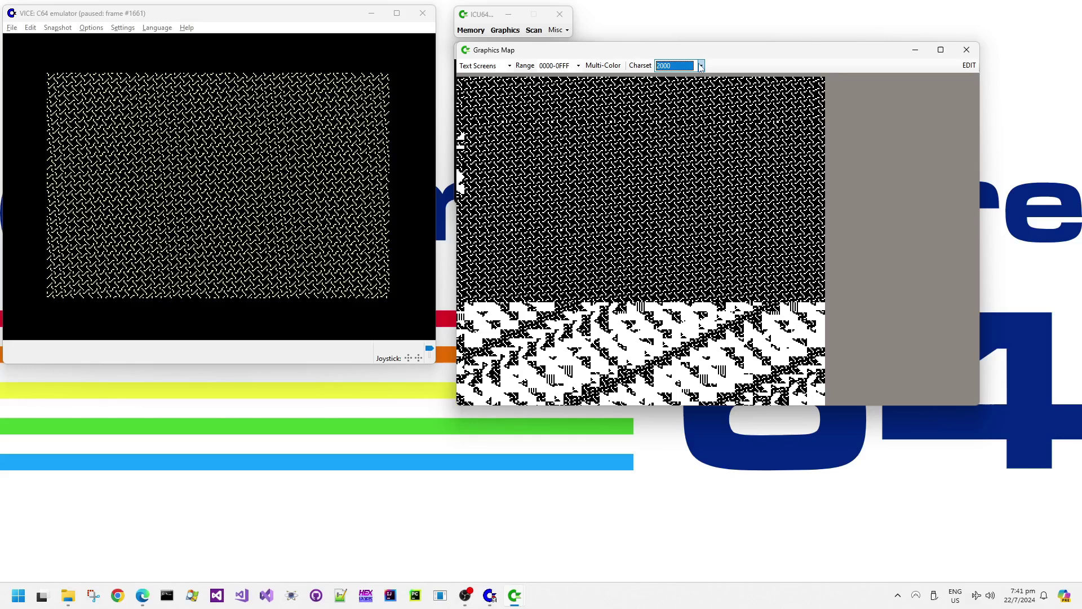
# Resume the demo, pause it when the "Fin" text has scrolled in, and briefly preview the Text Screens map in multi-color.
pyautogui.click(271, 357)
pyautogui.hotkey('alt', 'p')
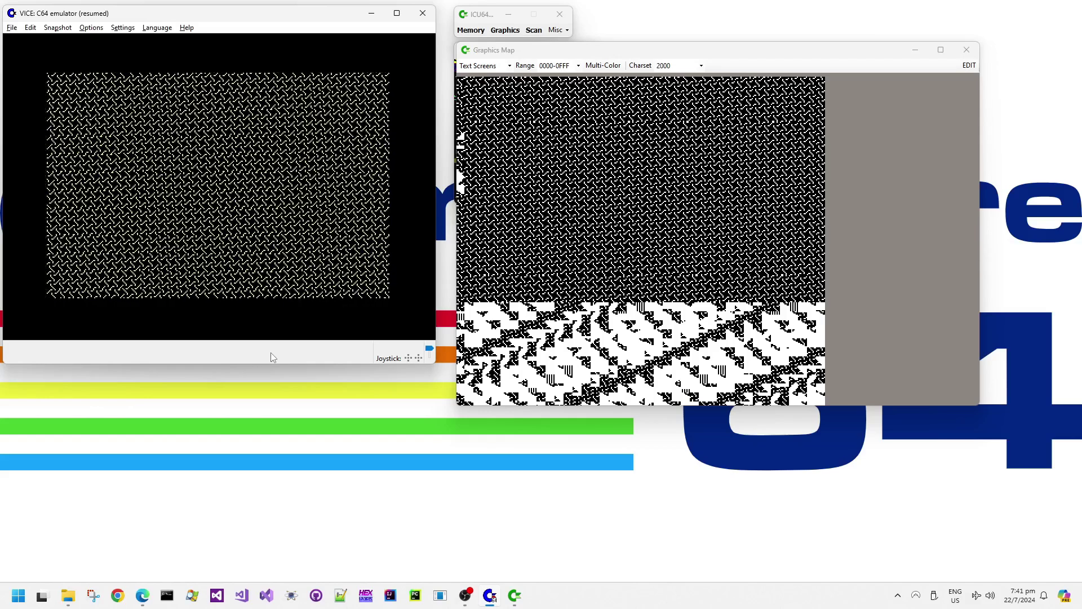
pyautogui.hotkey('alt', 'p')
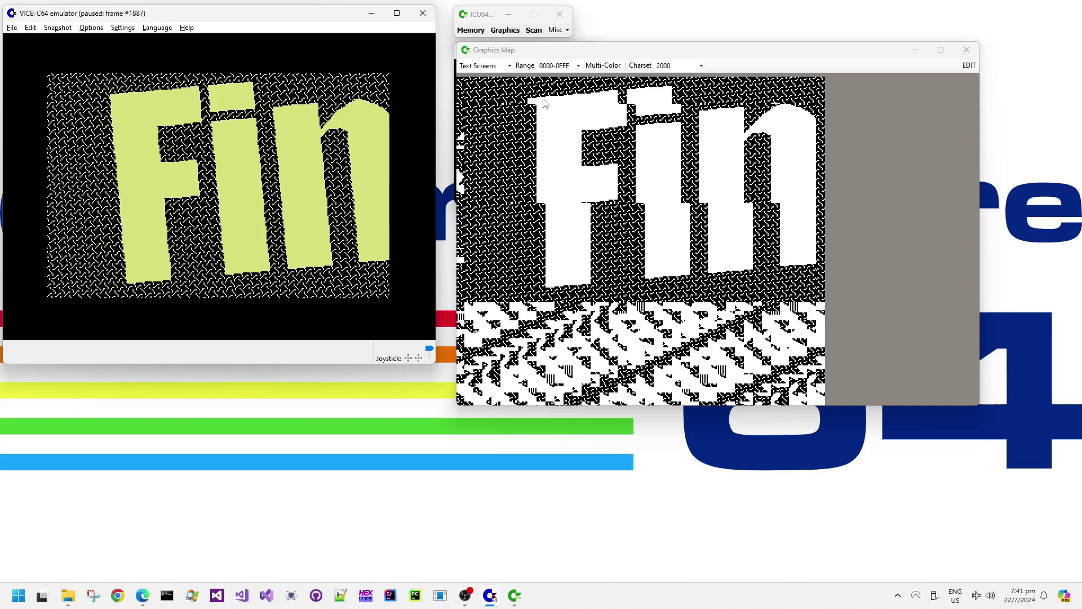
pyautogui.click(609, 66)
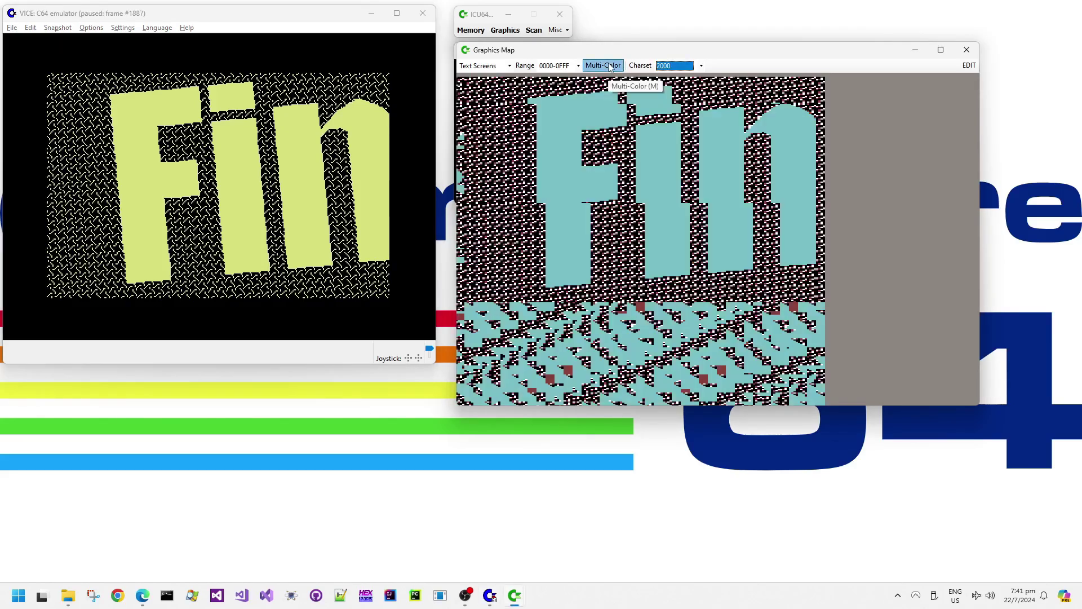
pyautogui.click(609, 66)
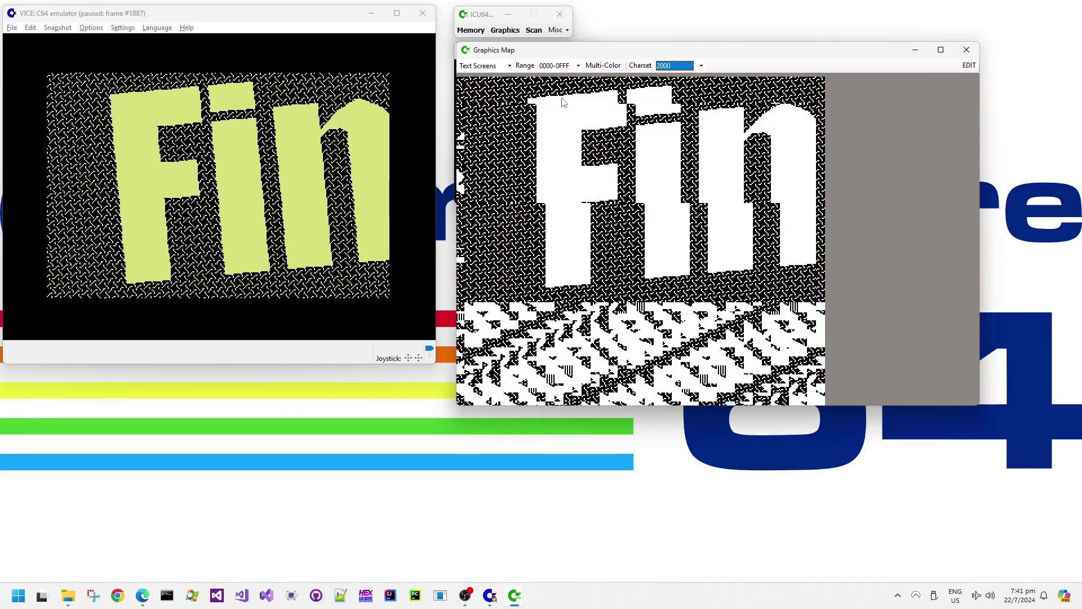
# Open a second Graphics Map showing Charsets for range 0000-3FFF and magnify the demo's generated character data.
pyautogui.click(505, 30)
pyautogui.click(488, 68)
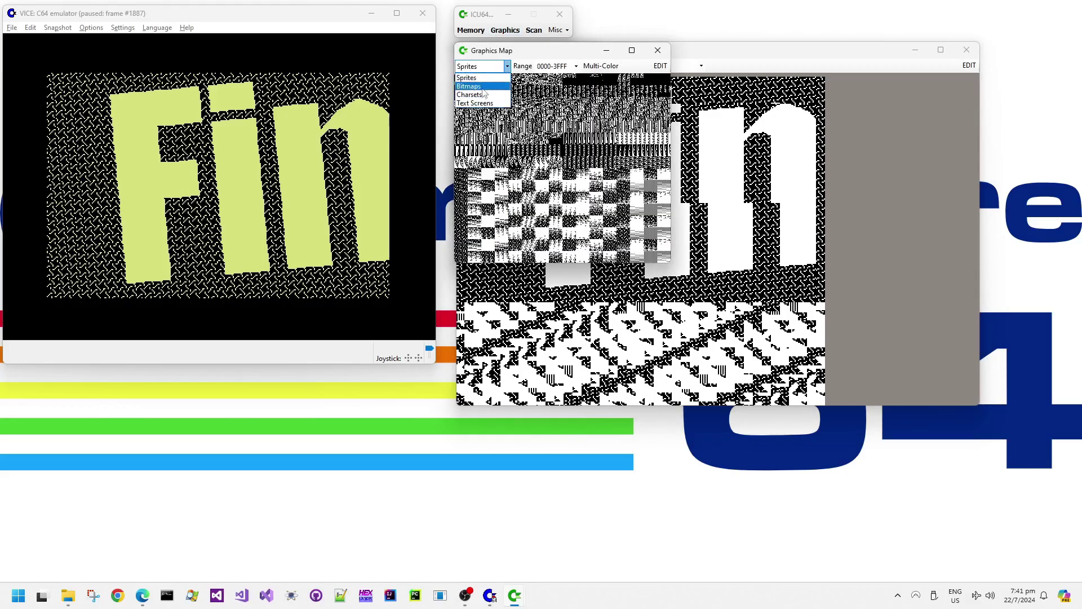
pyautogui.click(481, 95)
pyautogui.moveTo(531, 51); pyautogui.dragTo(516, 298)
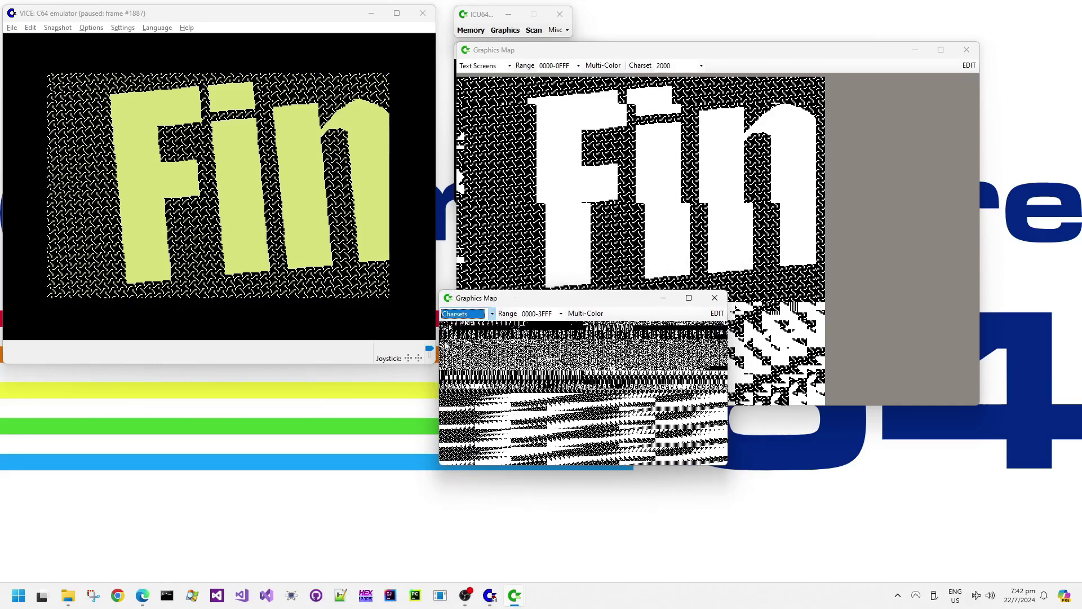
pyautogui.scroll(3, 442, 397)
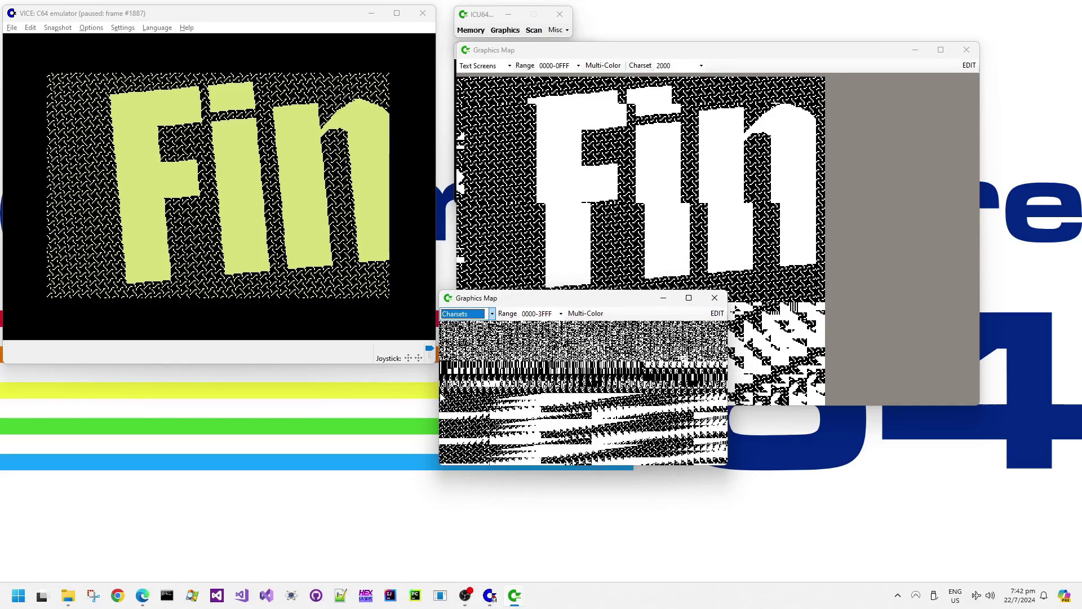
pyautogui.moveTo(443, 398); pyautogui.dragTo(442, 330)
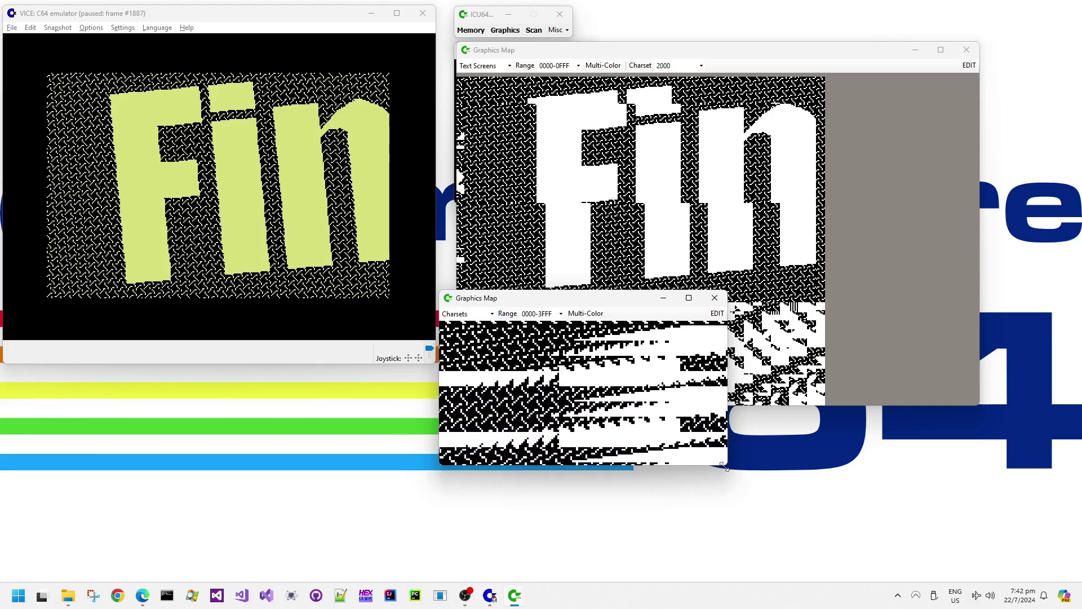
# Widen and reposition the Charsets map until the full width of its rows fits, and bring the VICE window to the front.
pyautogui.moveTo(724, 465); pyautogui.dragTo(1073, 509)
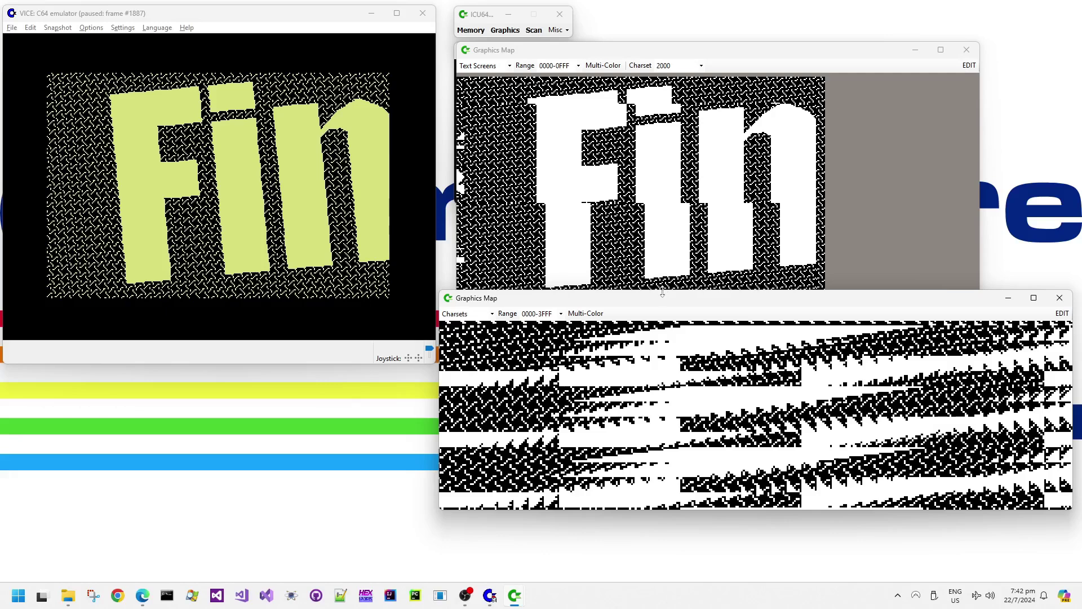
pyautogui.moveTo(660, 300); pyautogui.dragTo(389, 299)
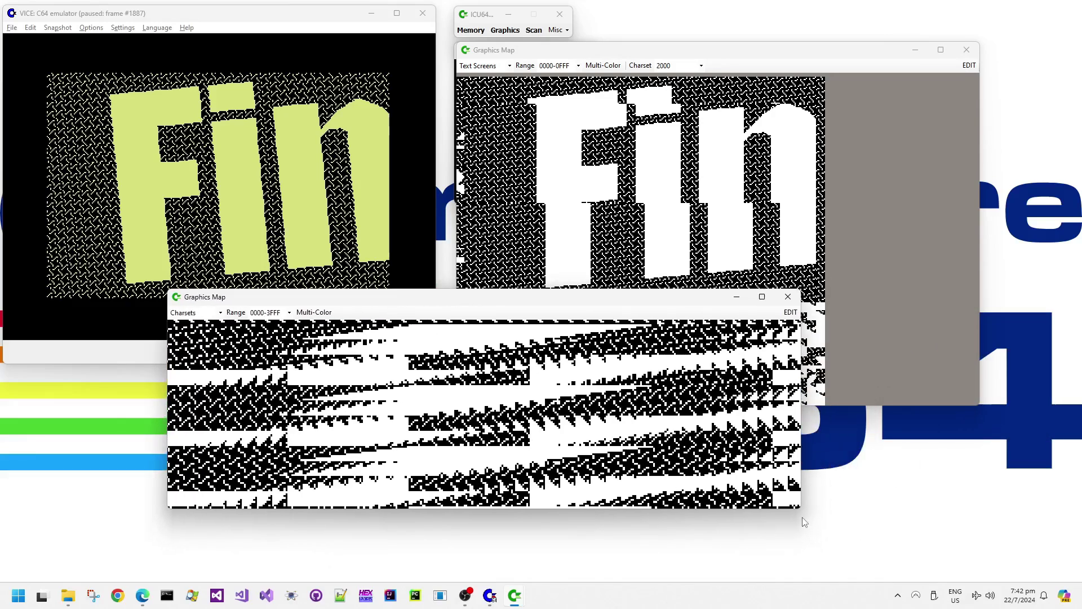
pyautogui.moveTo(801, 510); pyautogui.dragTo(1077, 573)
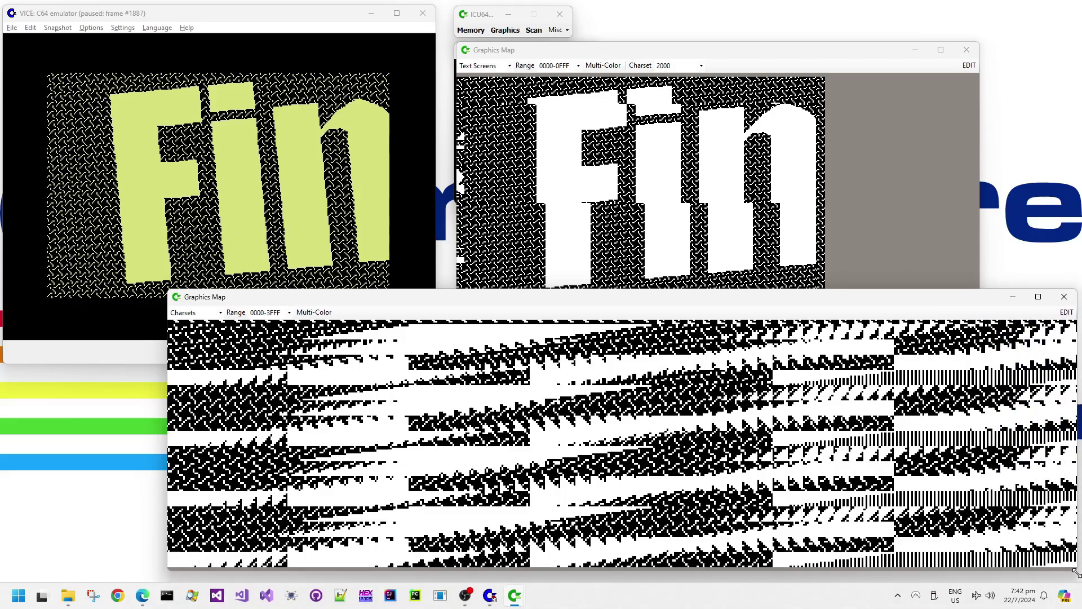
pyautogui.moveTo(654, 304); pyautogui.dragTo(529, 269)
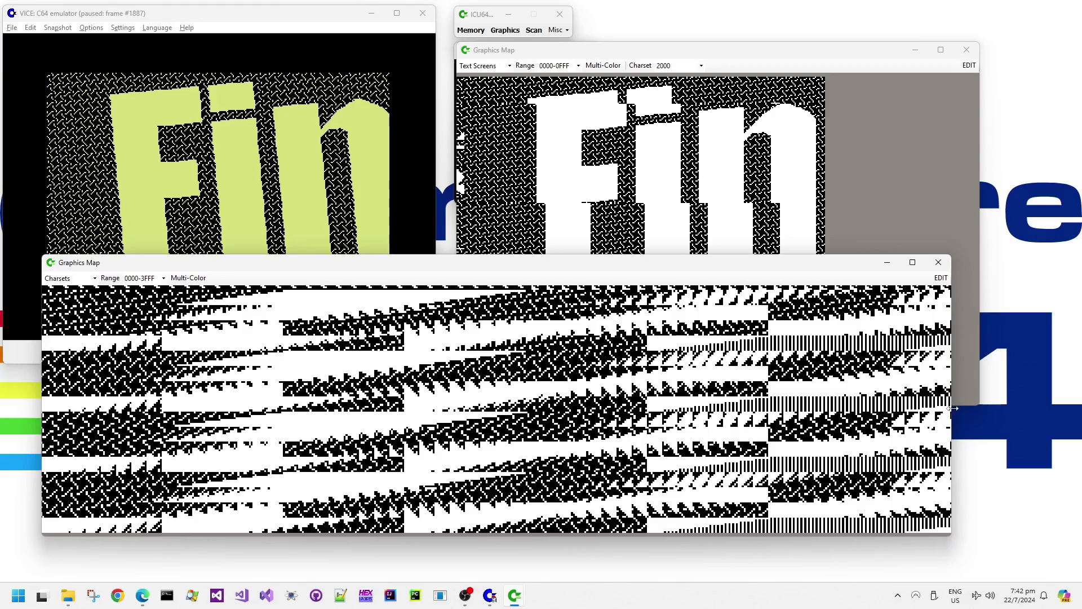
pyautogui.moveTo(952, 408); pyautogui.dragTo(1021, 405)
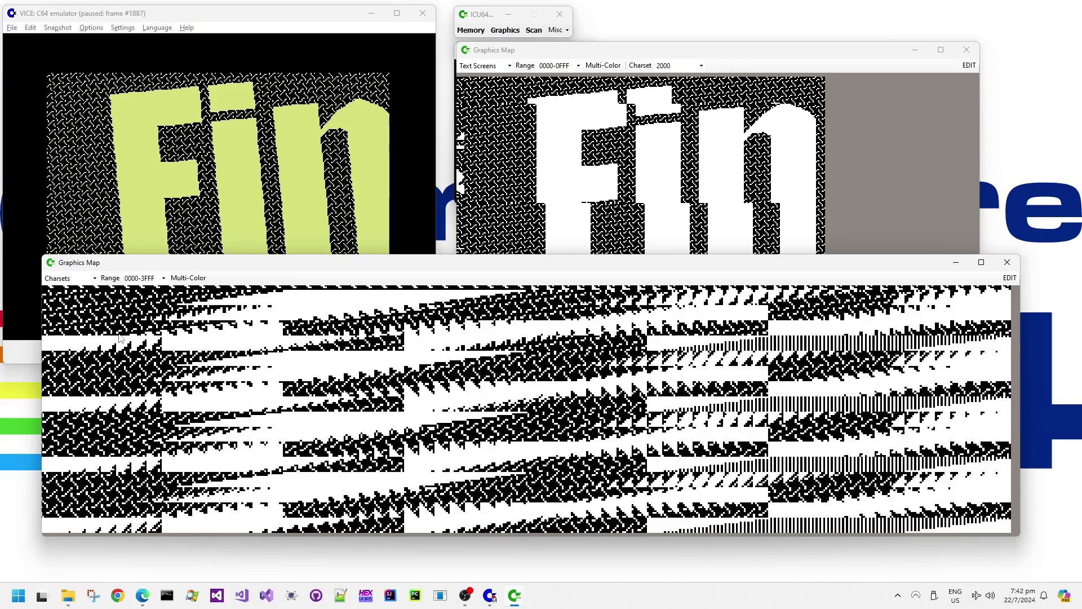
pyautogui.click(331, 18)
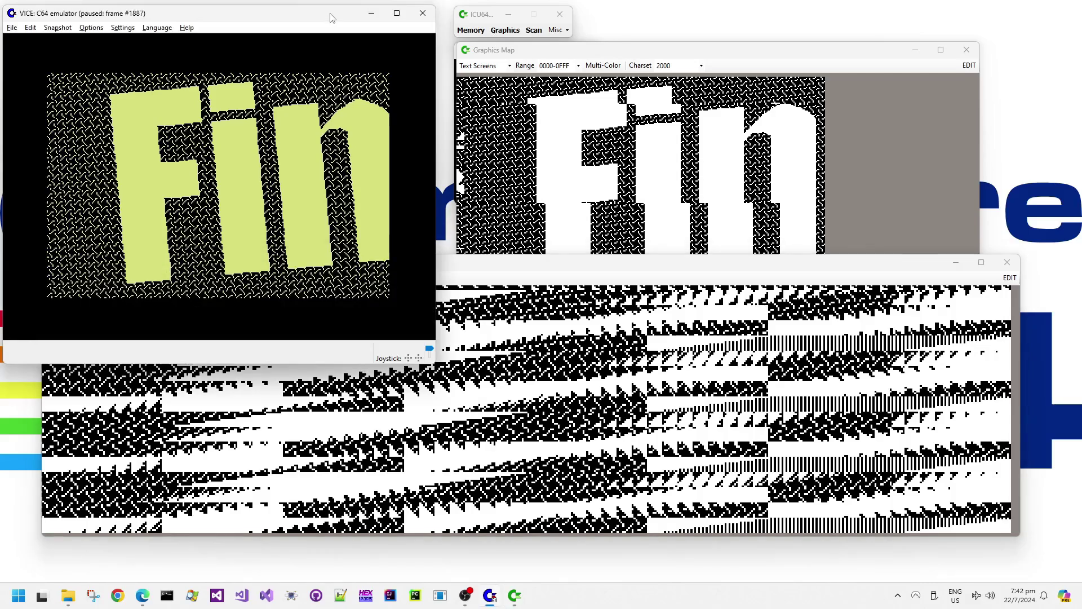
# Resume the demo, pause it once "nish" has scrolled in, and bring the Text Screens map to the front.
pyautogui.hotkey('alt', 'p')
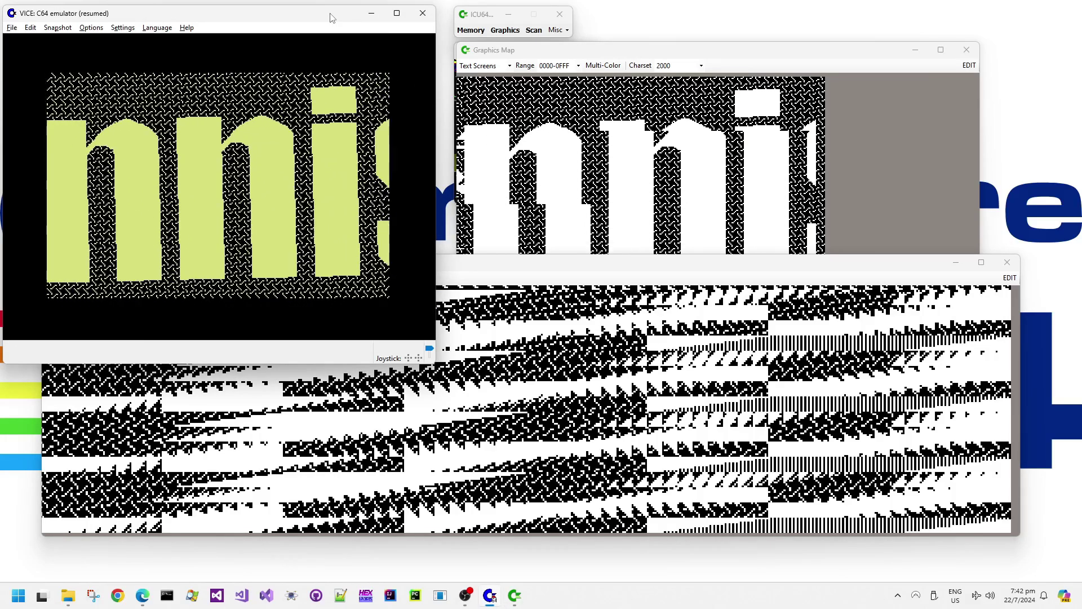
pyautogui.hotkey('alt', 'p')
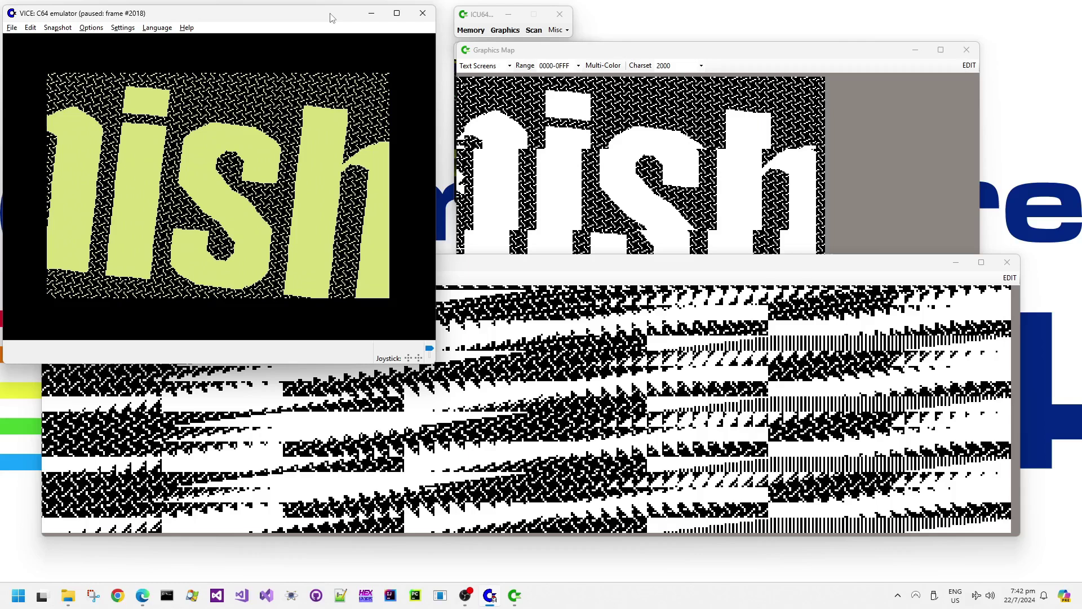
pyautogui.click(692, 61)
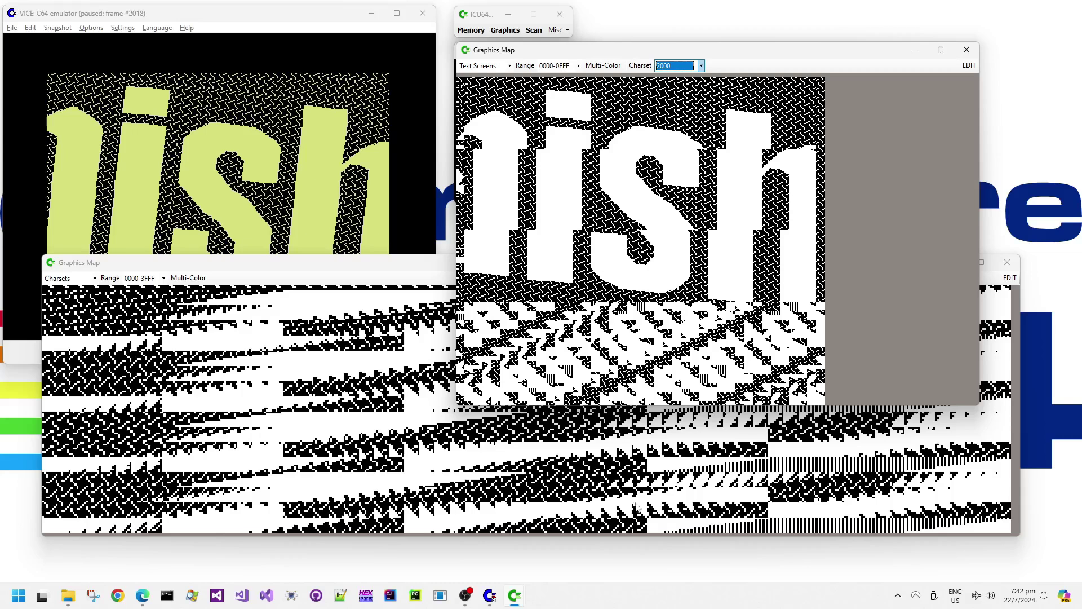
# Switch to C64DebugGUI and maximize its window.
pyautogui.click(464, 597)
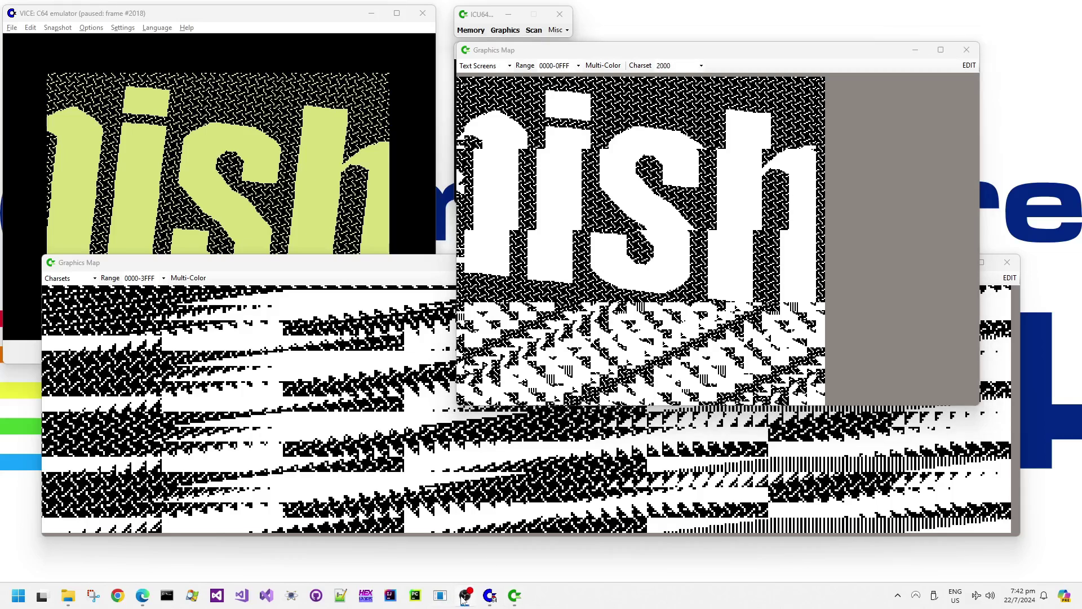
pyautogui.moveTo(13, 1)
pyautogui.hotkey('alt', 'Tab')
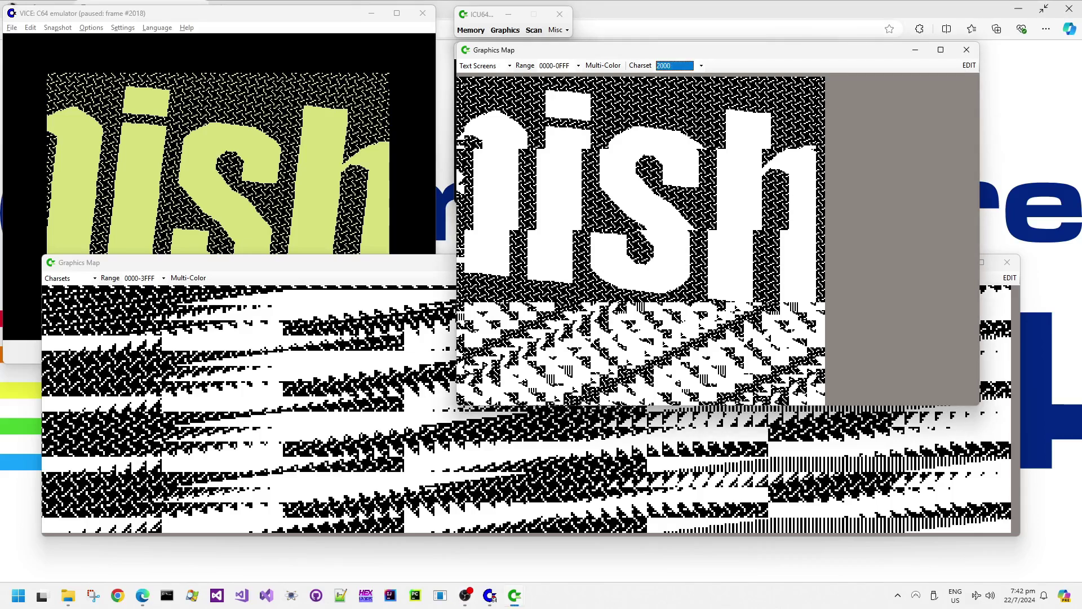
pyautogui.hotkey('alt', 'Tab')
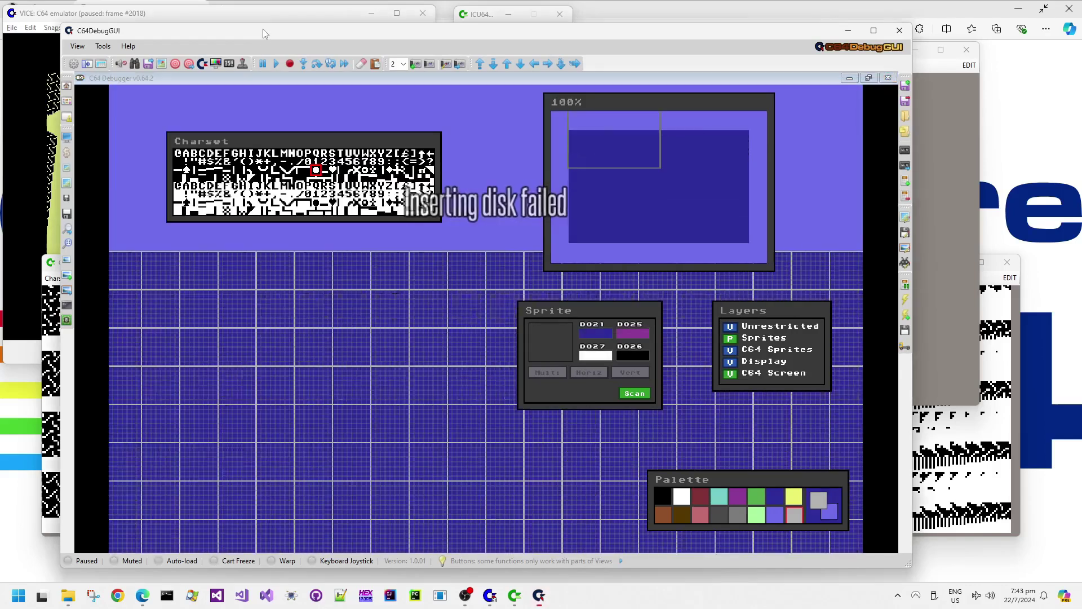
pyautogui.doubleClick(265, 34)
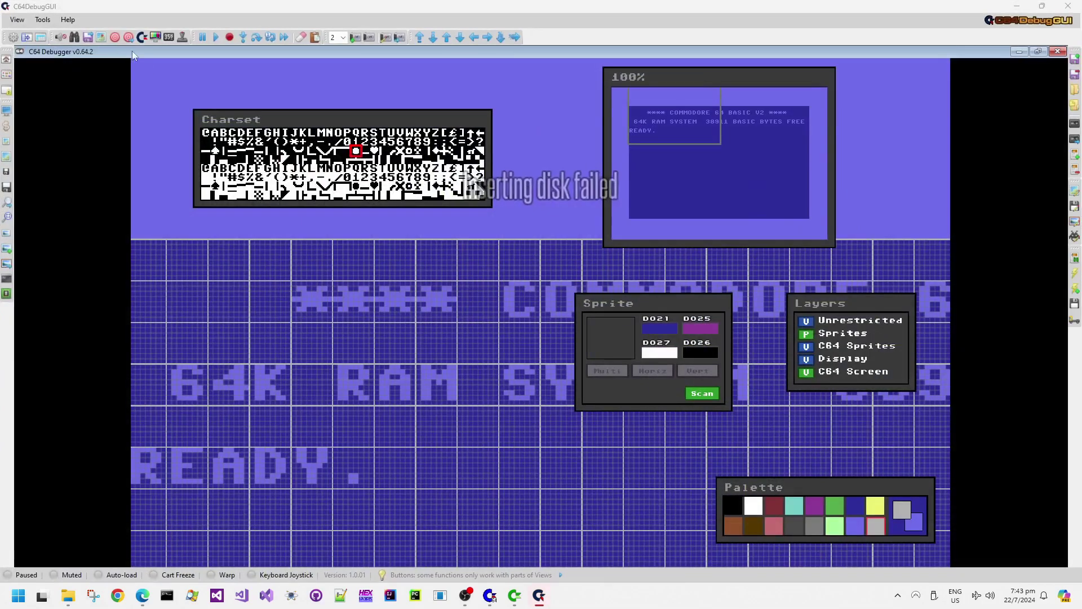
# Load Layers (2).prg from the Downloads folder into C64 Debugger.
pyautogui.click(200, 171)
pyautogui.press('F9')
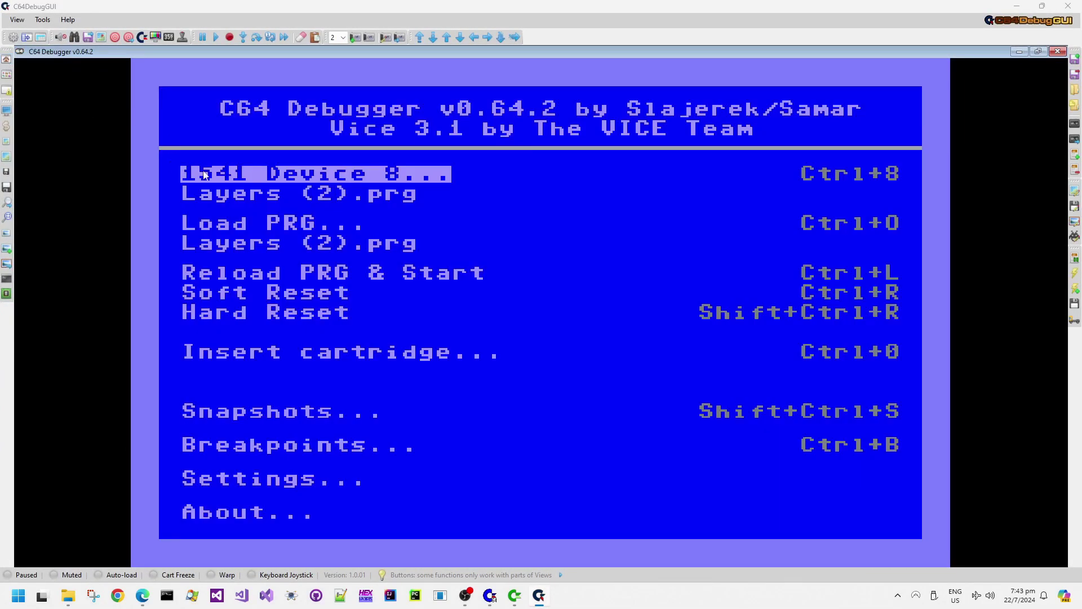
pyautogui.click(240, 243)
pyautogui.click(169, 199)
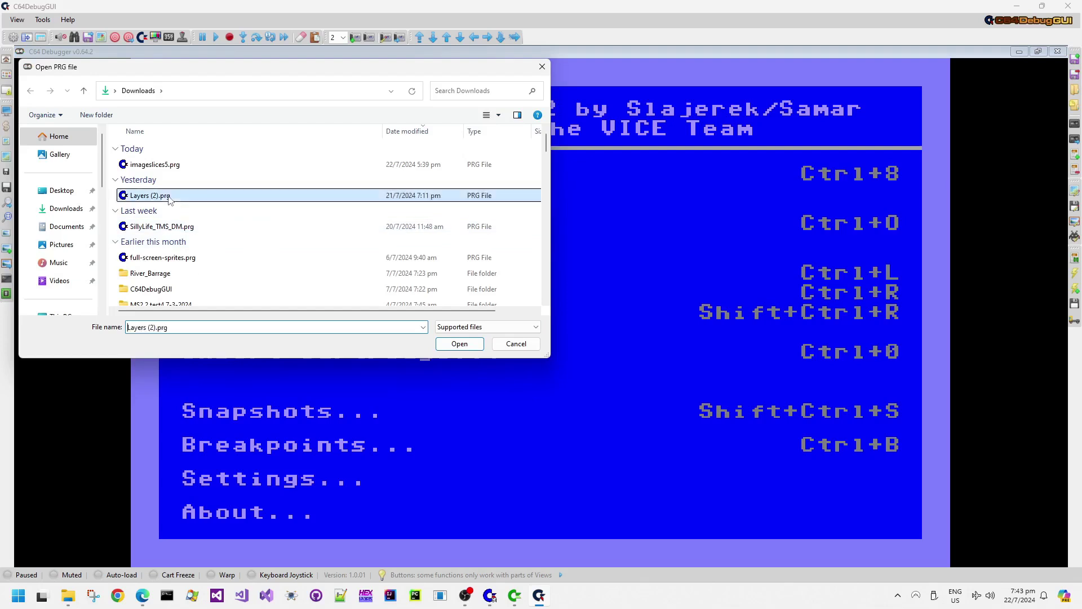
pyautogui.doubleClick(169, 196)
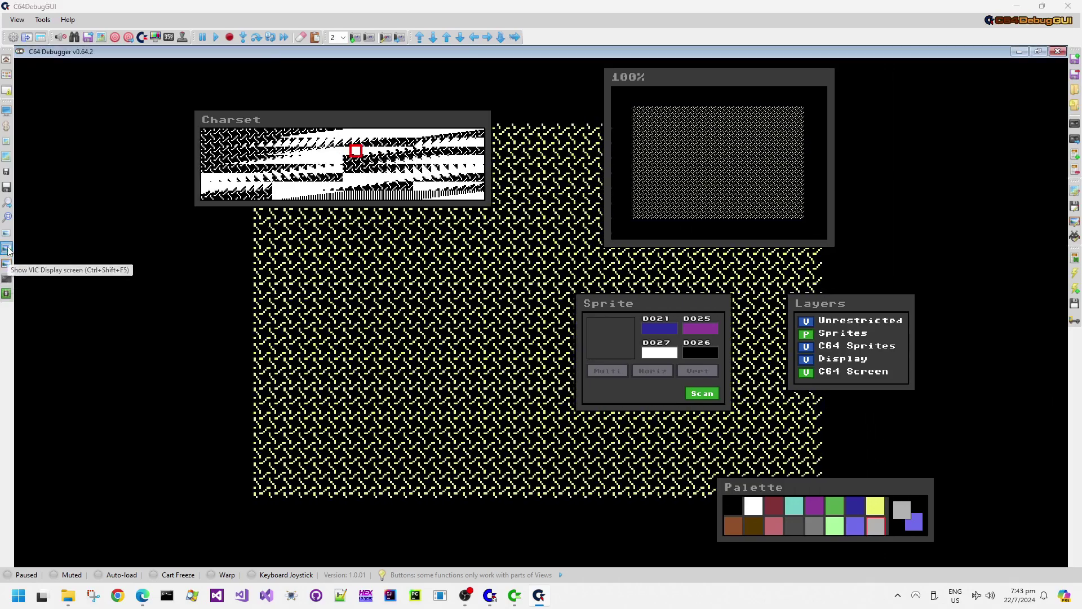
# Show the VIC Display screen to examine the demo's screen and charset addresses, and minimize the debugger.
pyautogui.click(8, 251)
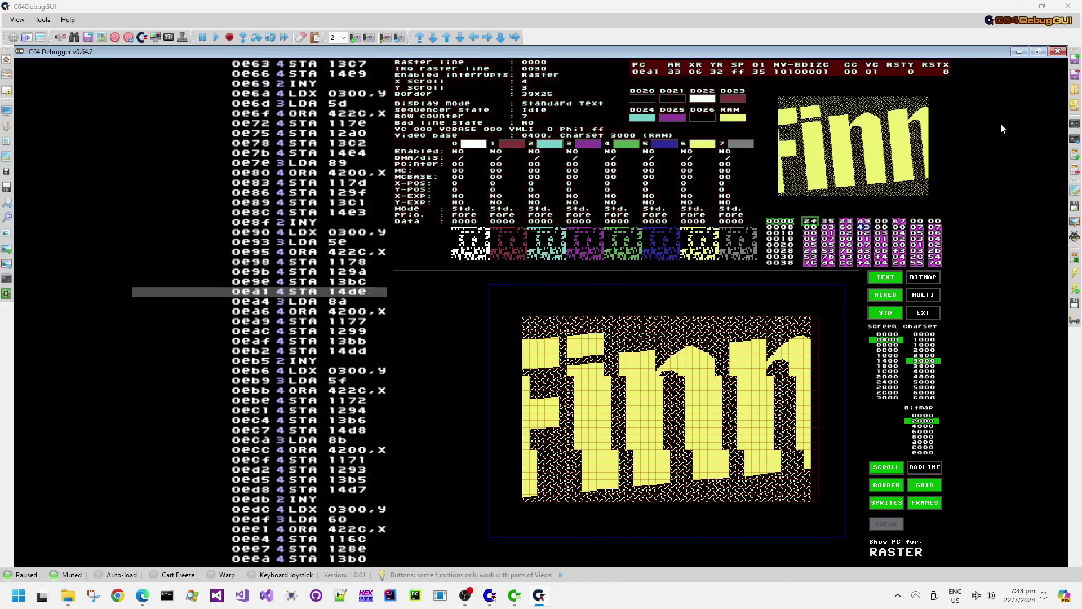
pyautogui.click(1018, 6)
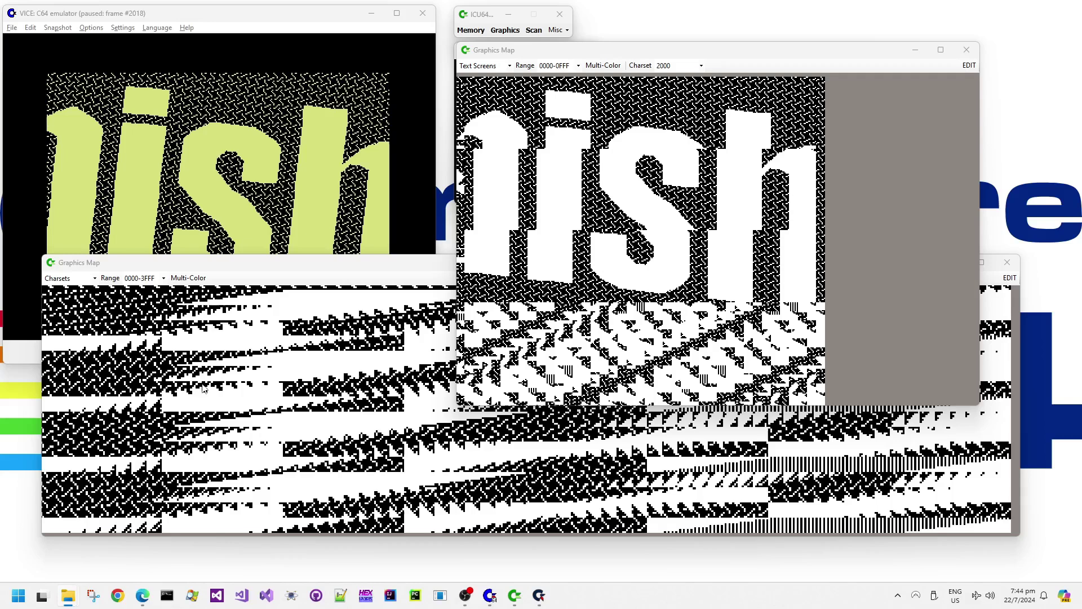
# Try charset 1800 and ROM CHAR 0 on the Text Screens map, and set its charset to ROM CHAR 1.
pyautogui.click(675, 63)
pyautogui.scroll(1, 676, 66)
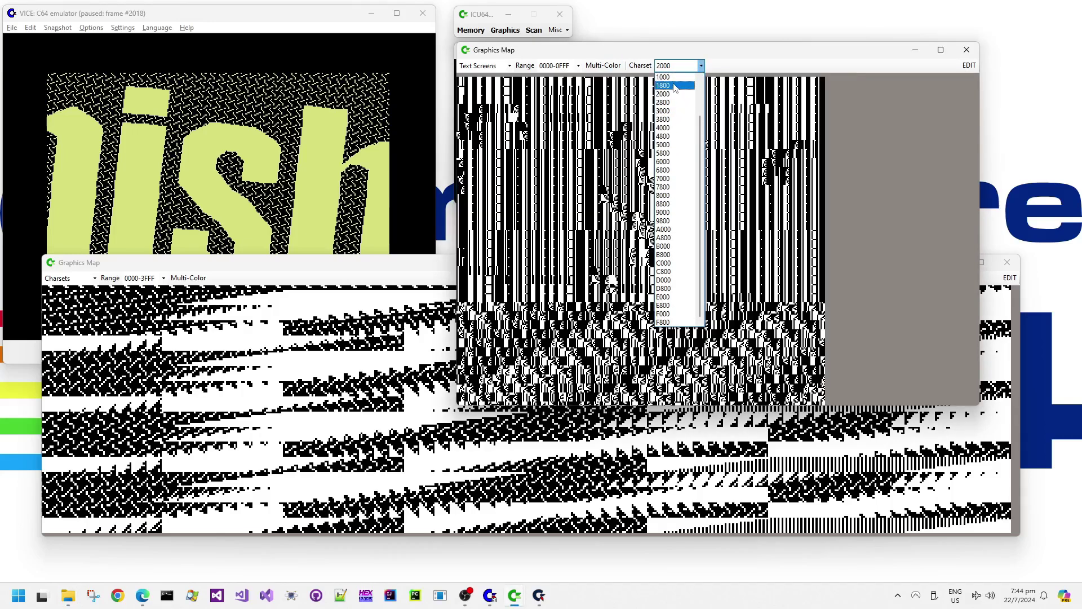
pyautogui.click(677, 67)
pyautogui.click(677, 67)
pyautogui.click(677, 68)
pyautogui.click(677, 68)
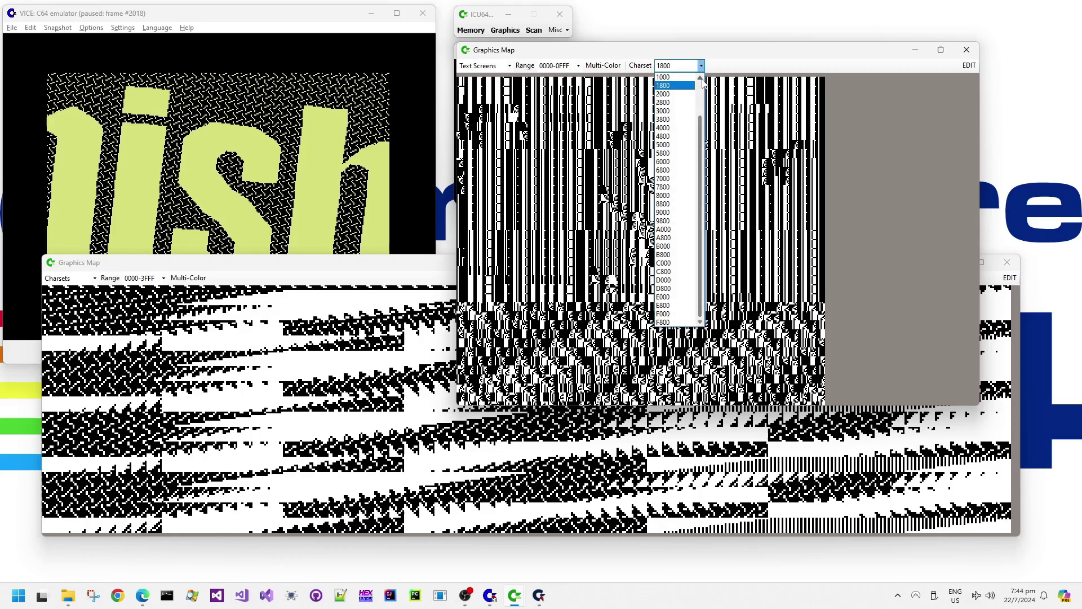
pyautogui.click(701, 77)
pyautogui.click(702, 78)
pyautogui.click(702, 78)
pyautogui.click(702, 78)
pyautogui.click(702, 78)
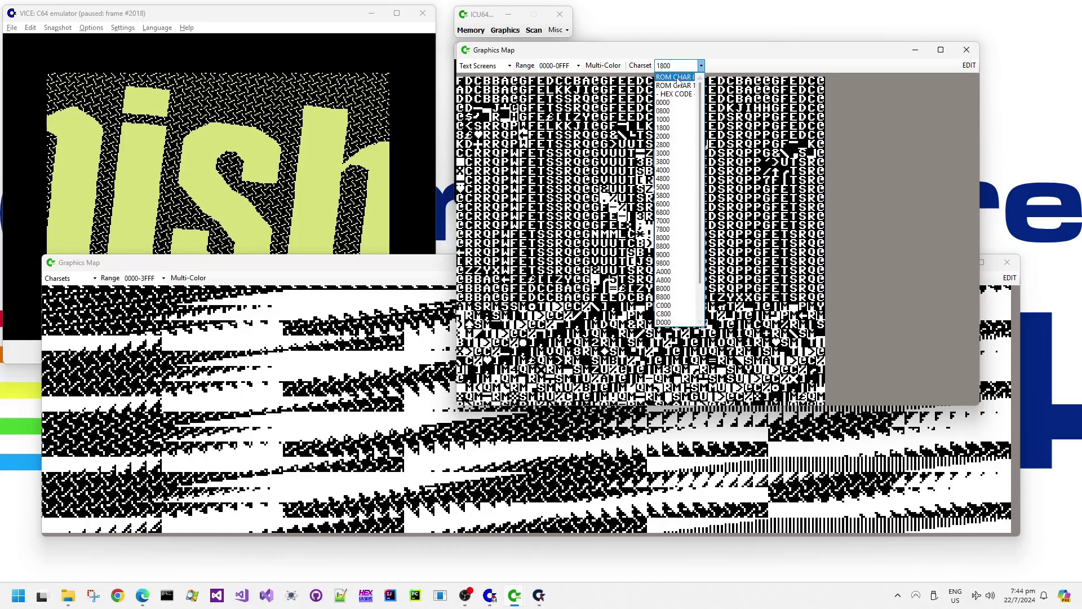
pyautogui.click(675, 86)
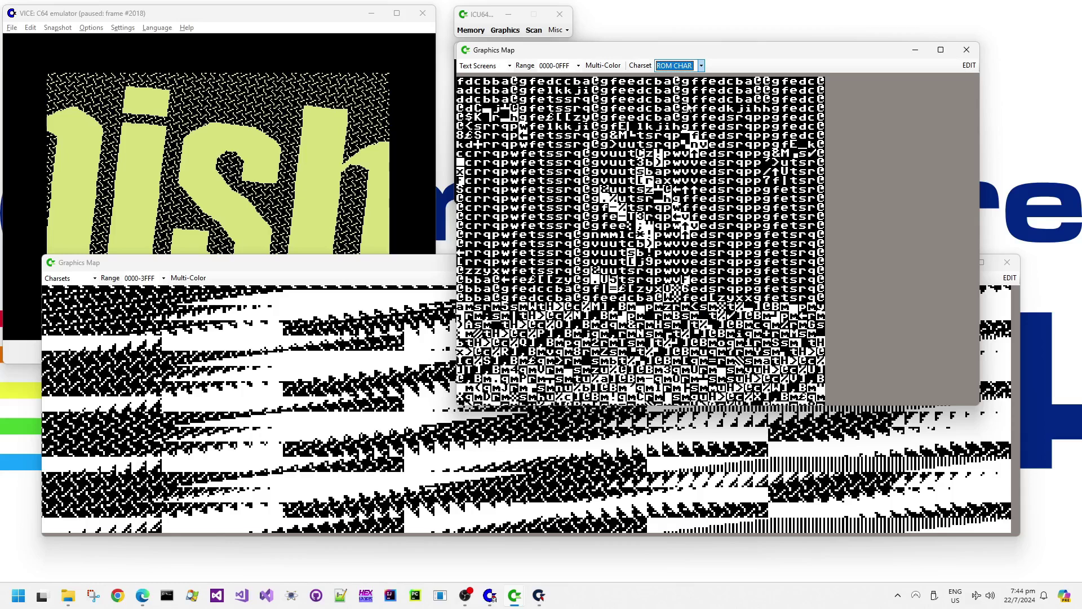
# Run and pause the VICE demo repeatedly to compare its scrolling with the ROM characters, stopping with "y P" in view.
pyautogui.click(202, 21)
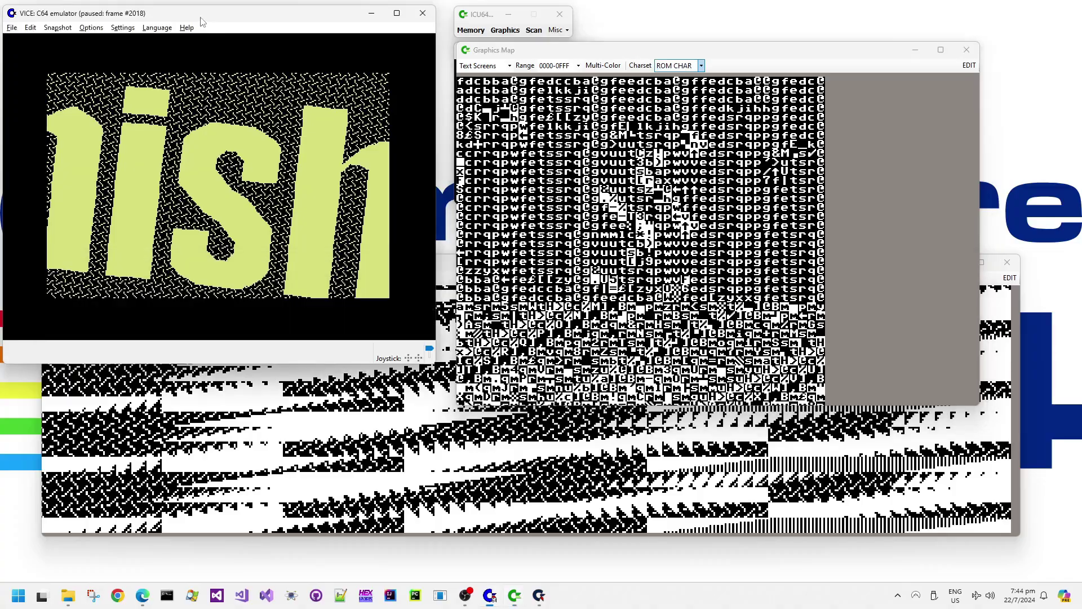
pyautogui.hotkey('alt', 'p')
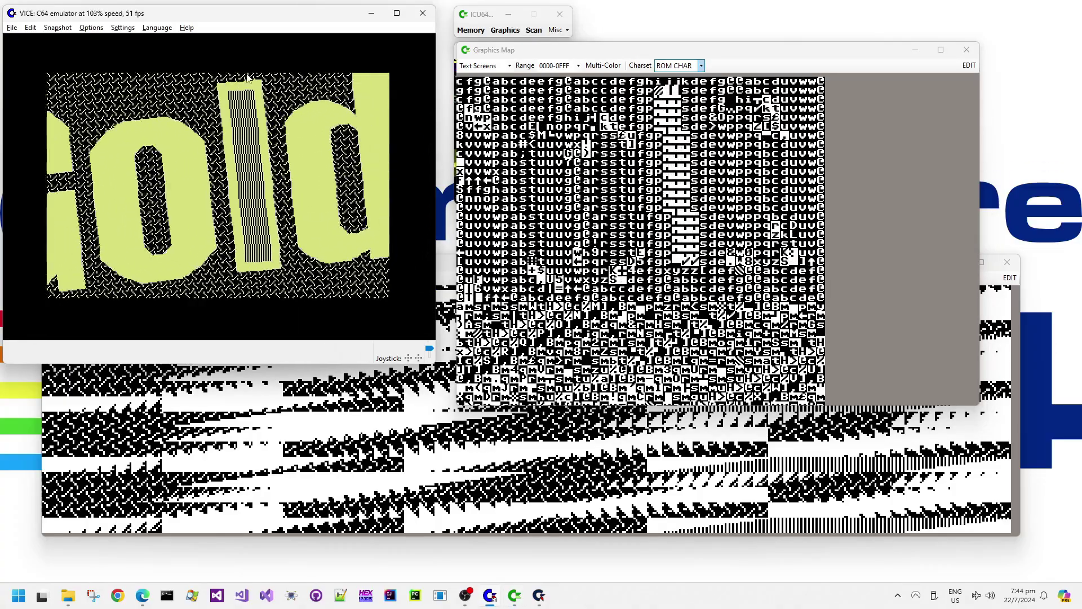
pyautogui.hotkey('alt', 'p')
pyautogui.hotkey('alt', 'p')
pyautogui.hotkey('alt', 'p')
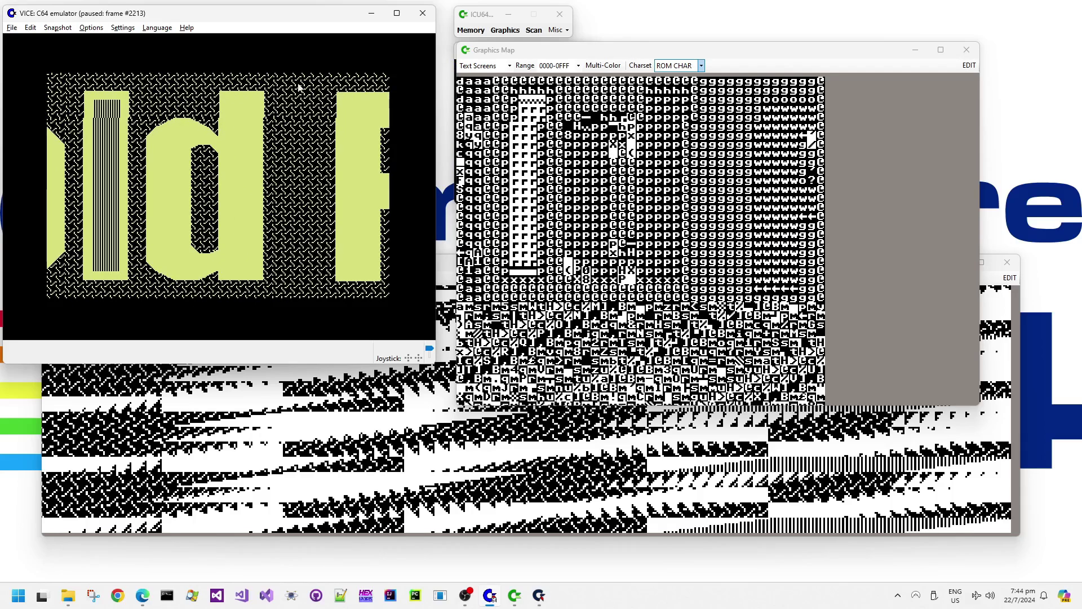
pyautogui.hotkey('alt', 'p')
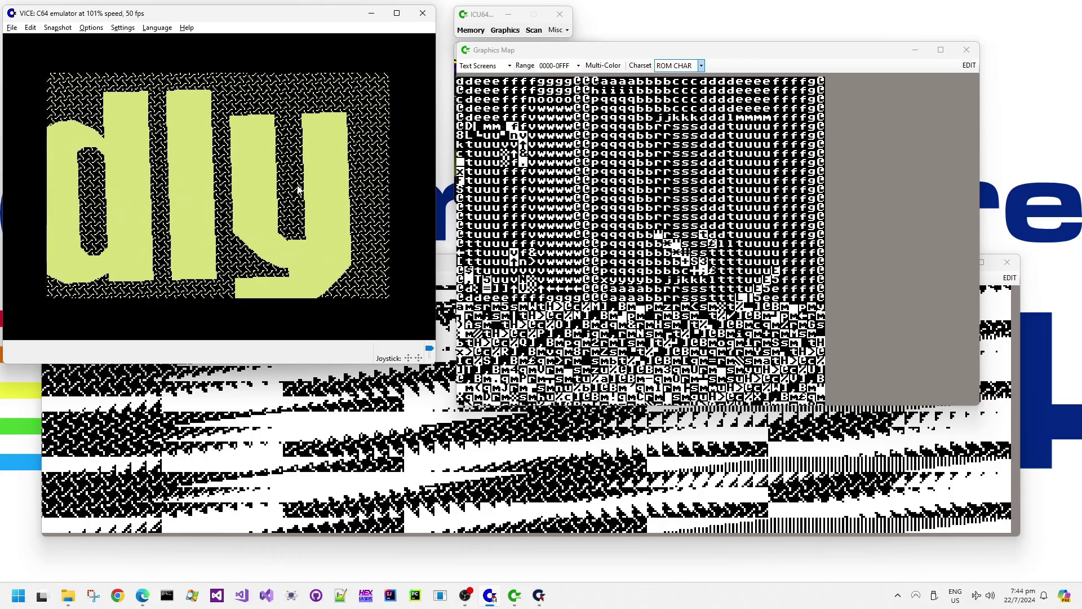
pyautogui.hotkey('alt', 'p')
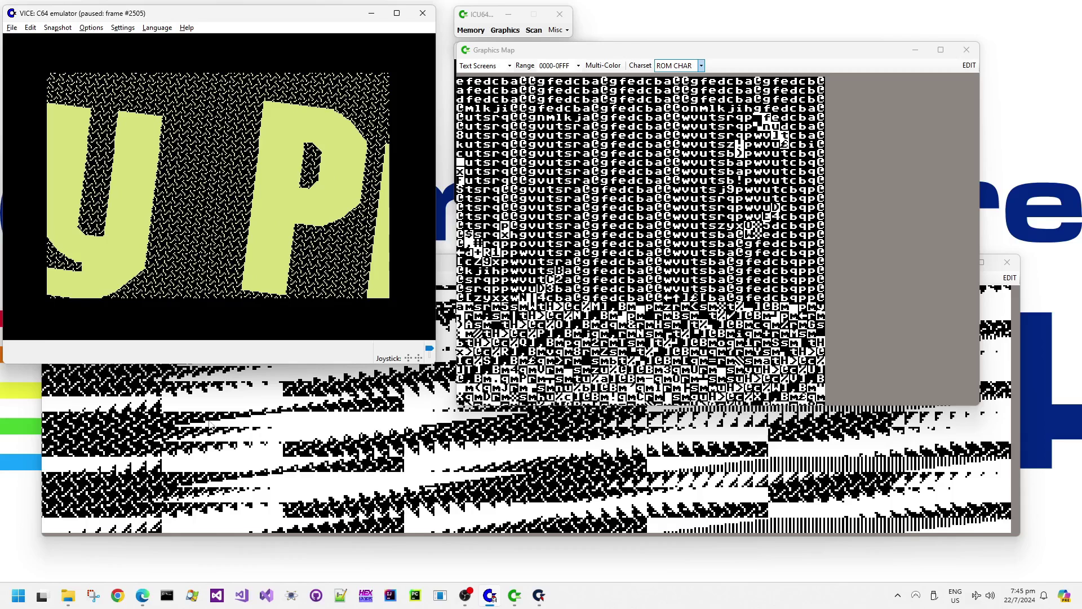
# Check the Charsets map, resume the demo in VICE, and pause it when "nts" has scrolled in.
pyautogui.click(199, 531)
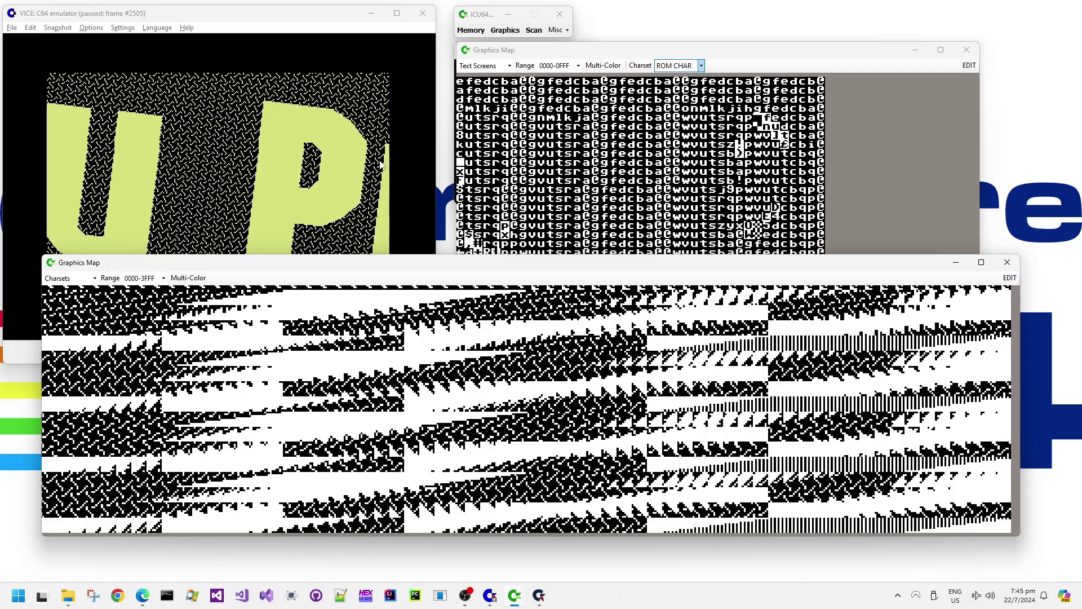
pyautogui.click(292, 13)
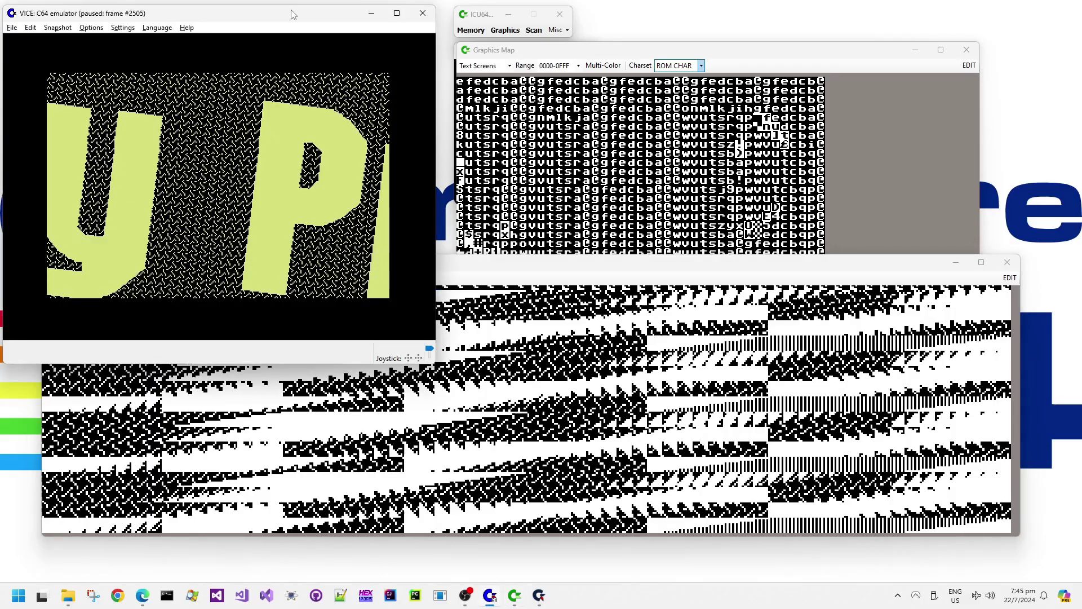
pyautogui.hotkey('alt', 'p')
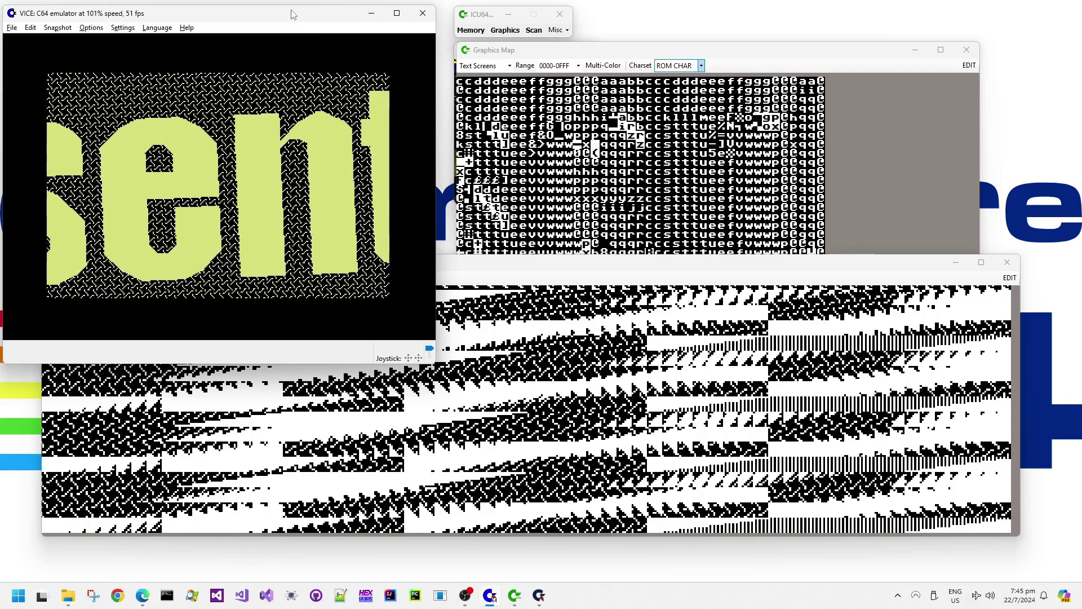
pyautogui.hotkey('alt', 'p')
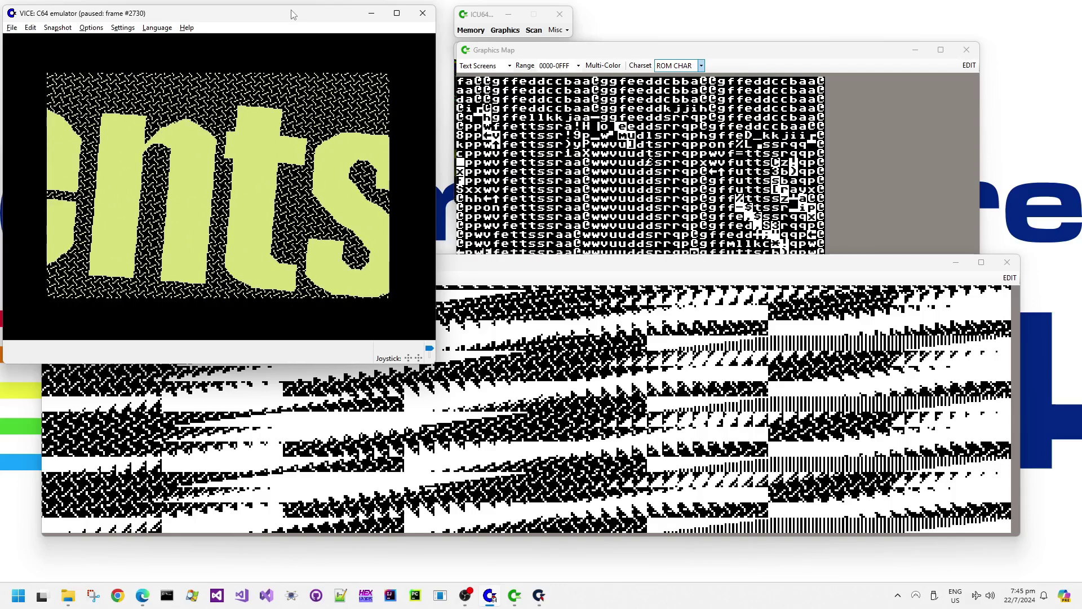
# Advance the paused demo frame by frame until the text scrolls off, examining how the background's screen characters change.
pyautogui.hotkey('alt', 'shift', 'p')
pyautogui.hotkey('alt', 'shift', 'p')
pyautogui.hotkey('alt', 'shift', 'p')
pyautogui.hotkey('alt', 'shift', 'p')
pyautogui.hotkey('alt', 'shift', 'p')
pyautogui.hotkey('alt', 'shift', 'p')
pyautogui.hotkey('alt', 'shift', 'p')
pyautogui.hotkey('alt', 'shift', 'p')
pyautogui.hotkey('alt', 'shift', 'p')
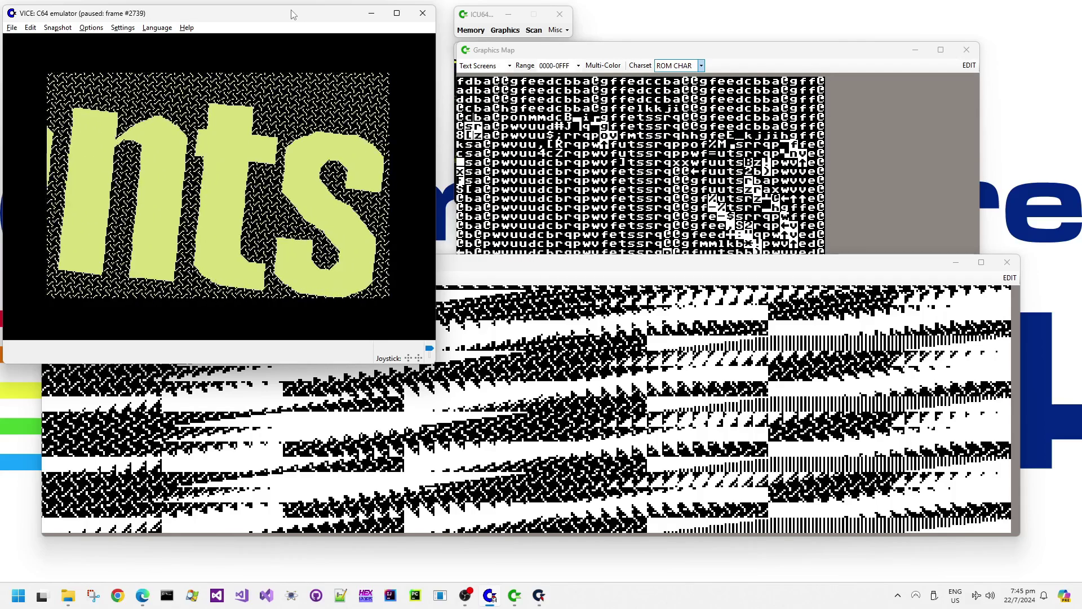
pyautogui.hotkey('alt', 'shift', 'p')
pyautogui.hotkey('alt', 'shift', 'p')
pyautogui.hotkey('alt', 'shift', 'p')
pyautogui.hotkey('alt', 'shift', 'p')
pyautogui.hotkey('alt', 'shift', 'p')
pyautogui.hotkey('alt', 'shift', 'p')
pyautogui.hotkey('alt', 'shift', 'p')
pyautogui.hotkey('alt', 'shift', 'p')
pyautogui.hotkey('alt', 'shift', 'p')
pyautogui.hotkey('alt', 'shift', 'p')
pyautogui.hotkey('alt', 'shift', 'p')
pyautogui.hotkey('alt', 'shift', 'p')
pyautogui.hotkey('alt', 'shift', 'p')
pyautogui.hotkey('alt', 'shift', 'p')
pyautogui.hotkey('alt', 'shift', 'p')
pyautogui.hotkey('alt', 'shift', 'p')
pyautogui.hotkey('alt', 'shift', 'p')
pyautogui.hotkey('alt', 'shift', 'p')
pyautogui.hotkey('alt', 'shift', 'p')
pyautogui.hotkey('alt', 'shift', 'p')
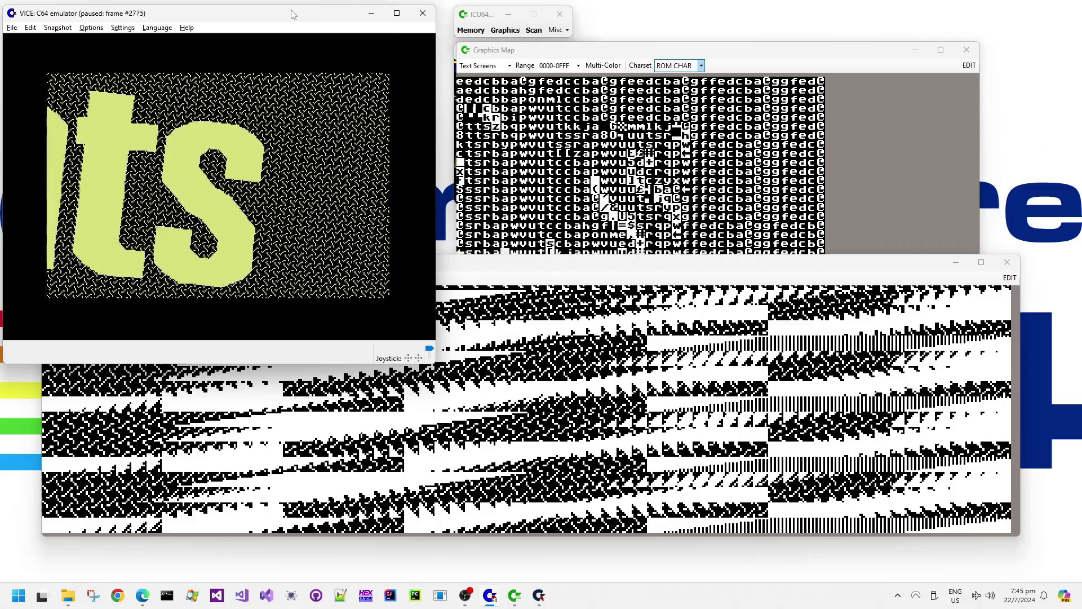
pyautogui.hotkey('alt', 'shift', 'p')
pyautogui.hotkey('alt', 'shift', 'p')
pyautogui.hotkey('alt', 'shift', 'p')
pyautogui.hotkey('alt', 'shift', 'p')
pyautogui.hotkey('alt', 'shift', 'p')
pyautogui.hotkey('alt', 'shift', 'p')
pyautogui.hotkey('alt', 'shift', 'p')
pyautogui.hotkey('alt', 'shift', 'p')
pyautogui.hotkey('alt', 'shift', 'p')
pyautogui.hotkey('alt', 'shift', 'p')
pyautogui.hotkey('alt', 'shift', 'p')
pyautogui.hotkey('alt', 'shift', 'p')
pyautogui.hotkey('alt', 'shift', 'p')
pyautogui.hotkey('alt', 'shift', 'p')
pyautogui.hotkey('alt', 'shift', 'p')
pyautogui.hotkey('alt', 'shift', 'p')
pyautogui.hotkey('alt', 'shift', 'p')
pyautogui.hotkey('alt', 'shift', 'p')
pyautogui.hotkey('alt', 'shift', 'p')
pyautogui.hotkey('alt', 'shift', 'p')
pyautogui.hotkey('alt', 'shift', 'p')
pyautogui.hotkey('alt', 'shift', 'p')
pyautogui.hotkey('alt', 'shift', 'p')
pyautogui.hotkey('alt', 'shift', 'p')
pyautogui.hotkey('alt', 'shift', 'p')
pyautogui.hotkey('alt', 'shift', 'p')
pyautogui.hotkey('alt', 'shift', 'p')
pyautogui.hotkey('alt', 'shift', 'p')
pyautogui.hotkey('alt', 'shift', 'p')
pyautogui.hotkey('alt', 'shift', 'p')
pyautogui.hotkey('alt', 'shift', 'p')
pyautogui.hotkey('alt', 'shift', 'p')
pyautogui.hotkey('alt', 'shift', 'p')
pyautogui.hotkey('alt', 'shift', 'p')
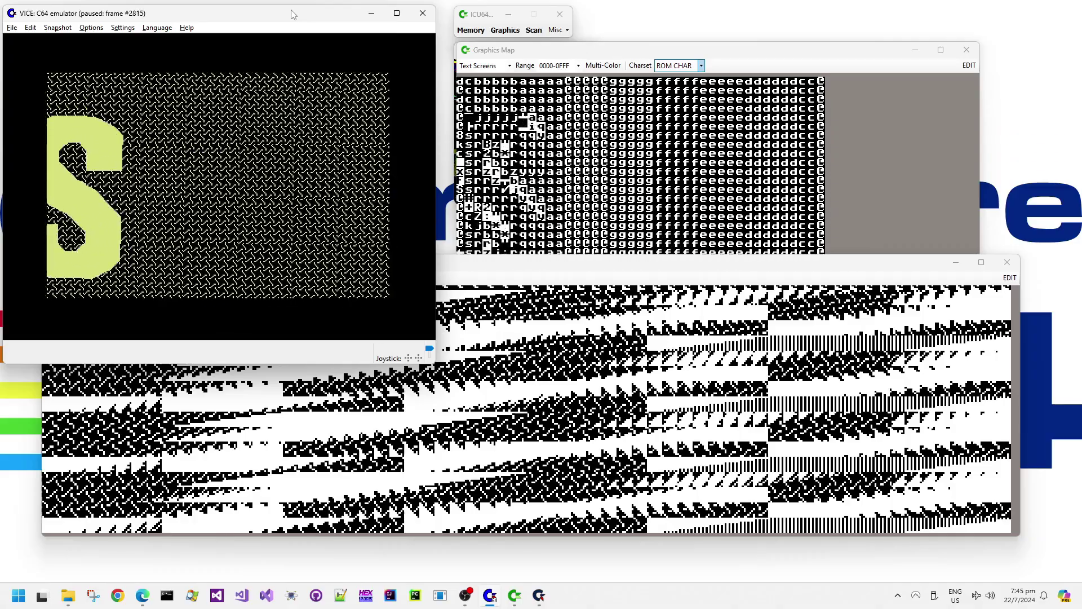
pyautogui.hotkey('alt', 'shift', 'p')
pyautogui.hotkey('alt', 'shift', 'p')
pyautogui.hotkey('alt', 'shift', 'p')
pyautogui.hotkey('alt', 'shift', 'p')
pyautogui.hotkey('alt', 'shift', 'p')
pyautogui.hotkey('alt', 'shift', 'p')
pyautogui.hotkey('alt', 'shift', 'p')
pyautogui.hotkey('alt', 'shift', 'p')
pyautogui.hotkey('alt', 'shift', 'p')
pyautogui.hotkey('alt', 'shift', 'p')
pyautogui.hotkey('alt', 'shift', 'p')
pyautogui.hotkey('alt', 'shift', 'p')
pyautogui.hotkey('alt', 'shift', 'p')
pyautogui.hotkey('alt', 'shift', 'p')
pyautogui.hotkey('alt', 'shift', 'p')
pyautogui.hotkey('alt', 'shift', 'p')
pyautogui.hotkey('alt', 'shift', 'p')
pyautogui.hotkey('alt', 'shift', 'p')
pyautogui.hotkey('alt', 'shift', 'p')
pyautogui.hotkey('alt', 'shift', 'p')
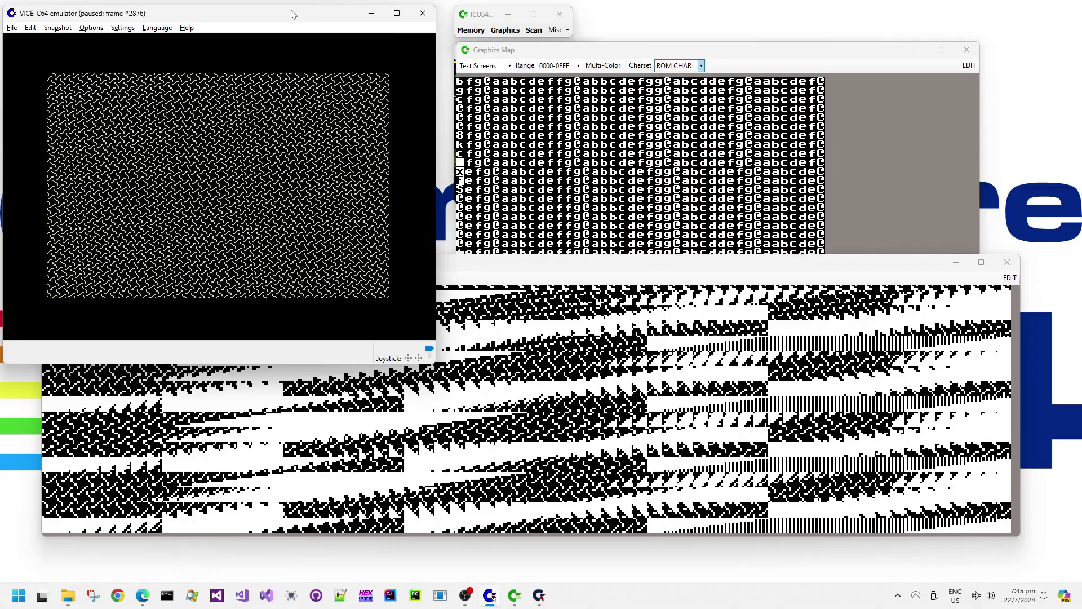
pyautogui.hotkey('alt', 'shift', 'p')
pyautogui.hotkey('alt', 'shift', 'p')
pyautogui.hotkey('alt', 'shift', 'p')
pyautogui.hotkey('alt', 'shift', 'p')
pyautogui.hotkey('alt', 'shift', 'p')
pyautogui.hotkey('alt', 'shift', 'p')
pyautogui.hotkey('alt', 'shift', 'p')
pyautogui.hotkey('alt', 'shift', 'p')
pyautogui.hotkey('alt', 'shift', 'p')
pyautogui.hotkey('alt', 'shift', 'p')
pyautogui.hotkey('alt', 'shift', 'p')
pyautogui.hotkey('alt', 'shift', 'p')
pyautogui.hotkey('alt', 'shift', 'p')
pyautogui.hotkey('alt', 'shift', 'p')
pyautogui.hotkey('alt', 'shift', 'p')
pyautogui.hotkey('alt', 'shift', 'p')
pyautogui.hotkey('alt', 'shift', 'p')
pyautogui.hotkey('alt', 'shift', 'p')
pyautogui.hotkey('alt', 'shift', 'p')
pyautogui.hotkey('alt', 'shift', 'p')
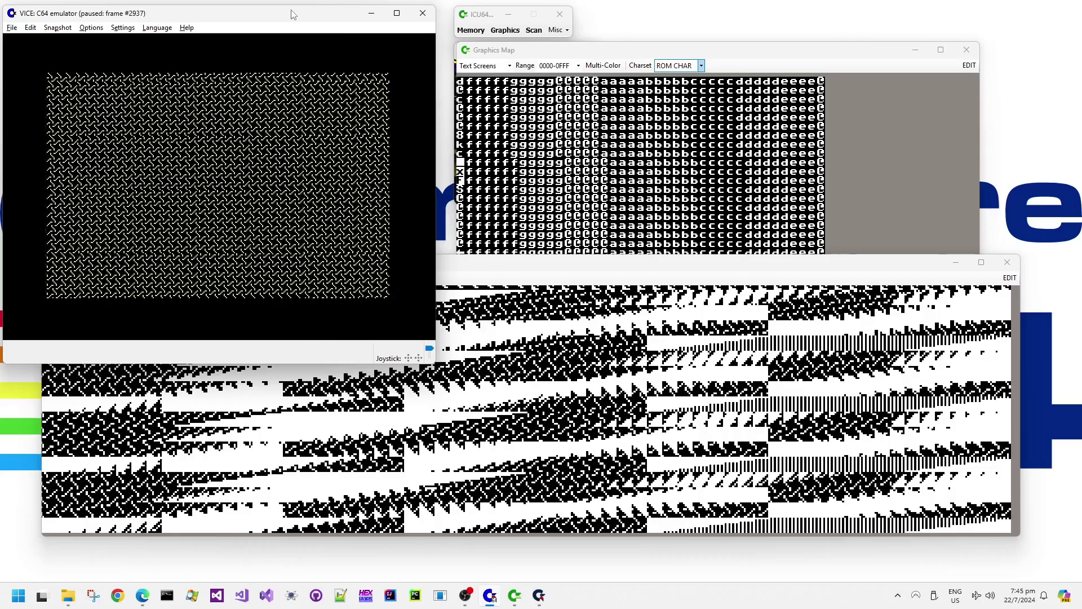
# Advance the paused demo frame by frame until the first strokes of the next letters scroll in, examining the screen characters.
pyautogui.hotkey('alt', 'shift', 'p')
pyautogui.hotkey('alt', 'shift', 'p')
pyautogui.hotkey('alt', 'shift', 'p')
pyautogui.hotkey('alt', 'shift', 'p')
pyautogui.hotkey('alt', 'shift', 'p')
pyautogui.hotkey('alt', 'shift', 'p')
pyautogui.hotkey('alt', 'shift', 'p')
pyautogui.hotkey('alt', 'shift', 'p')
pyautogui.hotkey('alt', 'shift', 'p')
pyautogui.hotkey('alt', 'shift', 'p')
pyautogui.hotkey('alt', 'shift', 'p')
pyautogui.hotkey('alt', 'shift', 'p')
pyautogui.hotkey('alt', 'shift', 'p')
pyautogui.hotkey('alt', 'shift', 'p')
pyautogui.hotkey('alt', 'shift', 'p')
pyautogui.hotkey('alt', 'shift', 'p')
pyautogui.hotkey('alt', 'shift', 'p')
pyautogui.hotkey('alt', 'shift', 'p')
pyautogui.hotkey('alt', 'shift', 'p')
pyautogui.hotkey('alt', 'shift', 'p')
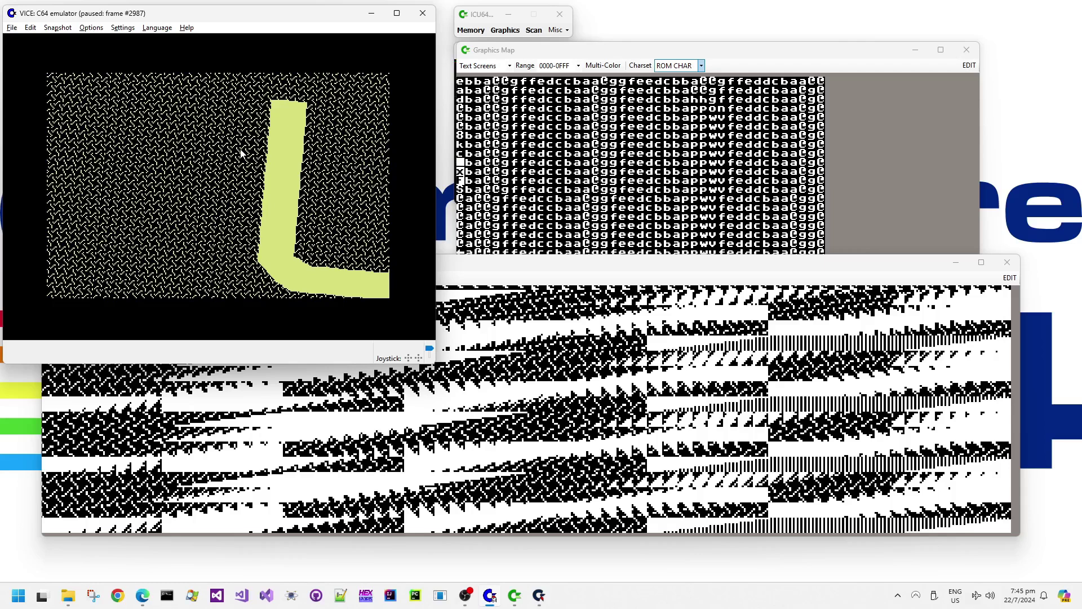
# Open Paint with mspaint and move its window so part of the paused demo stays in view.
pyautogui.press('super+r')
pyautogui.write('cmd')
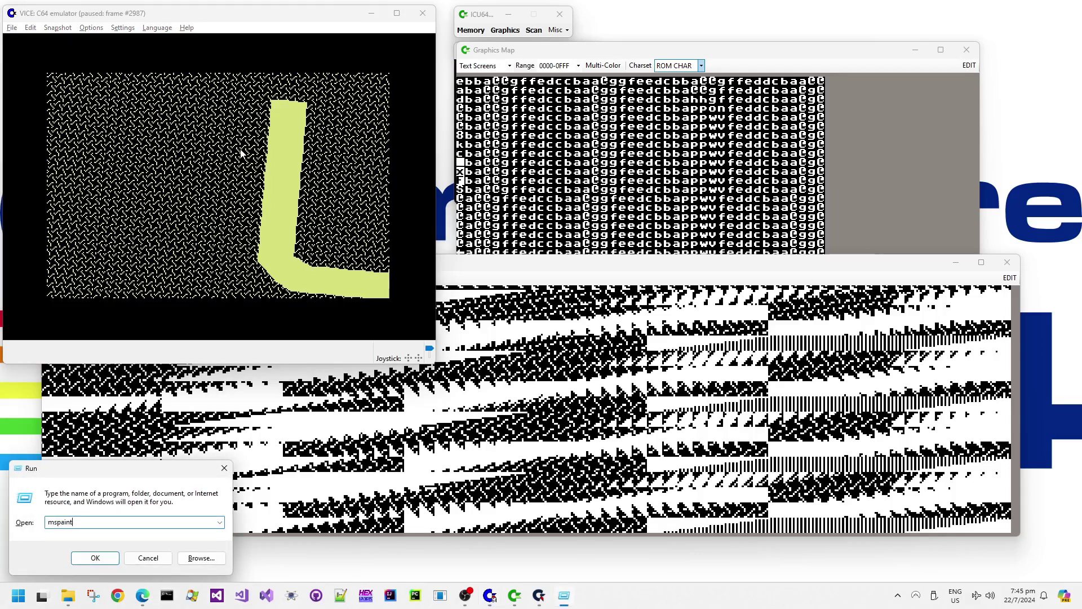
pyautogui.press('Return')
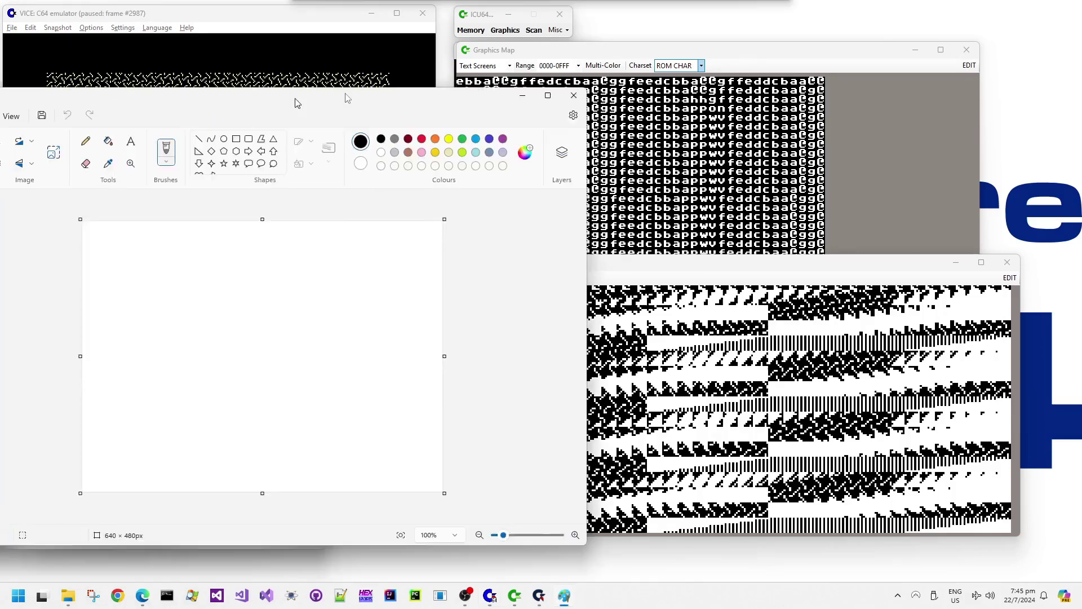
pyautogui.moveTo(297, 102); pyautogui.dragTo(644, 91)
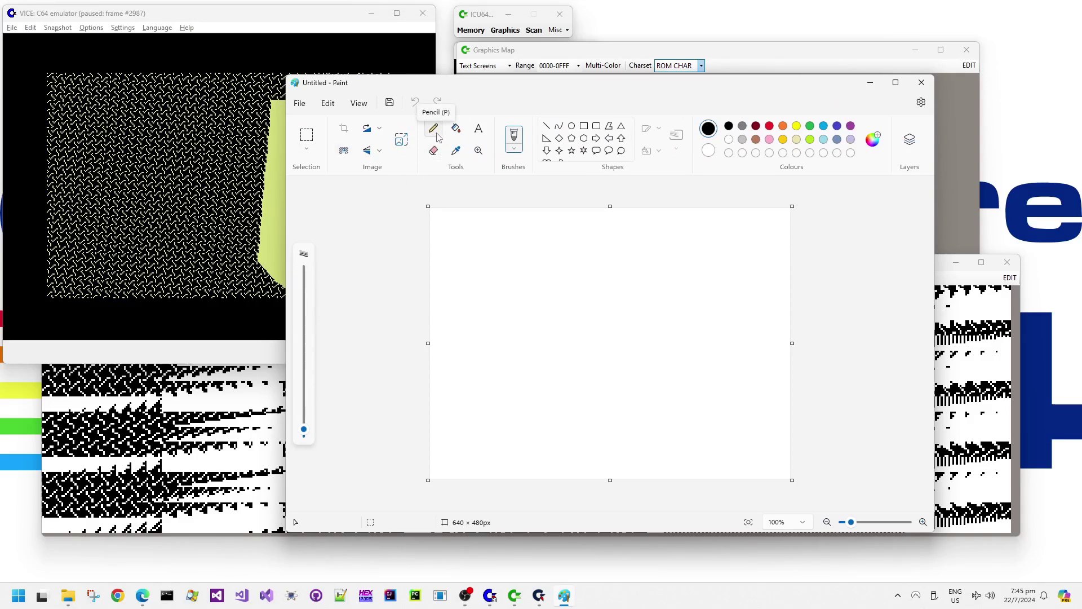
# Draw two red lines from a shared corner: one about 85 × 362 px downward, one about 309 × 102 px up to the right.
pyautogui.click(548, 129)
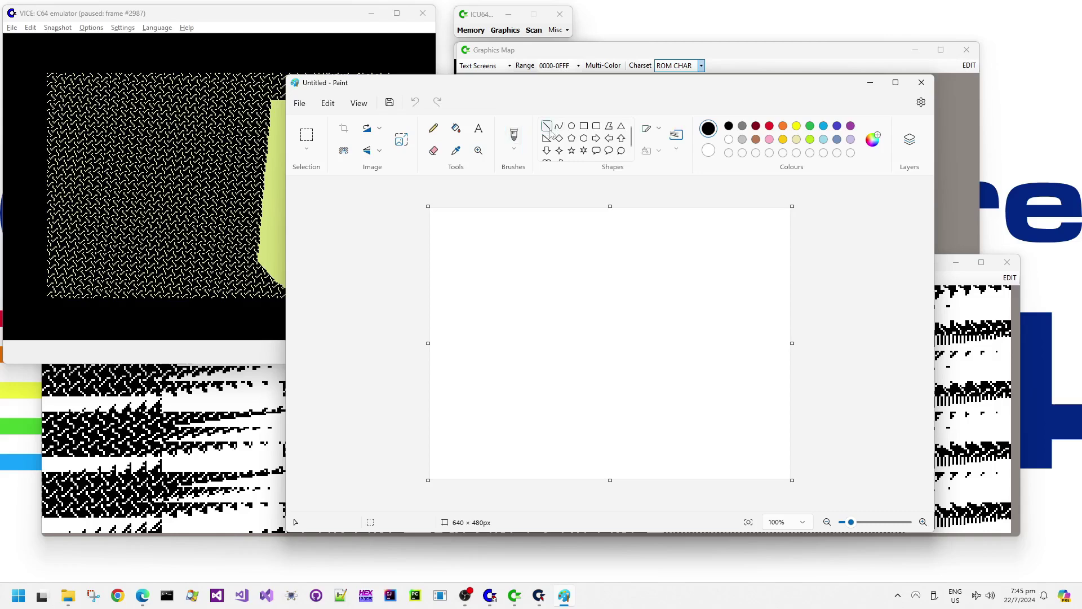
pyautogui.click(770, 130)
pyautogui.moveTo(503, 266)
pyautogui.mouseDown()
pyautogui.moveTo(539, 468)
pyautogui.moveTo(551, 471)
pyautogui.mouseUp()
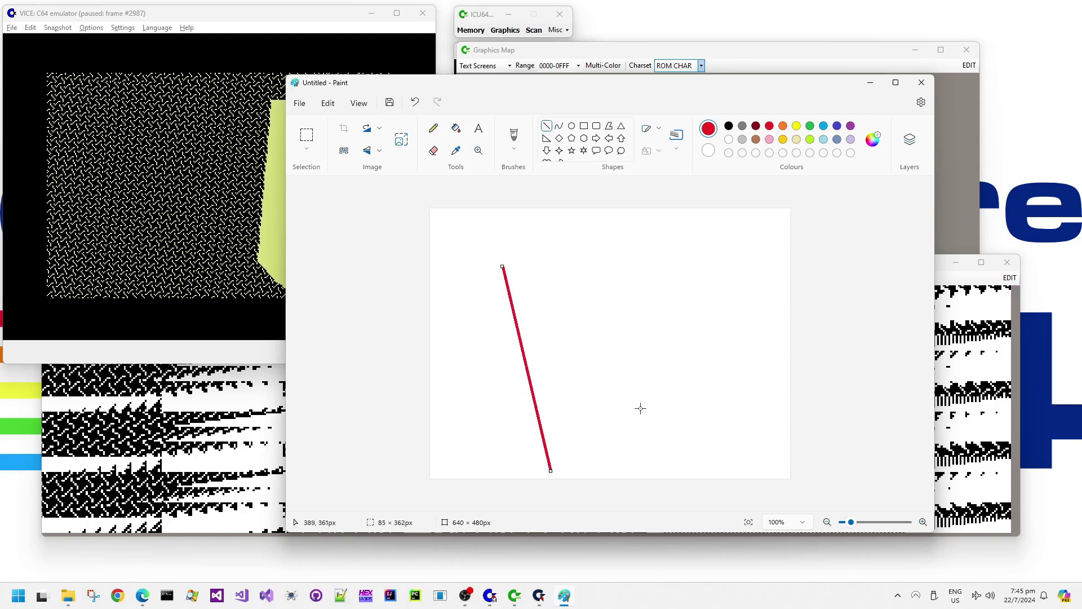
pyautogui.click(513, 262)
pyautogui.moveTo(505, 265); pyautogui.dragTo(681, 207)
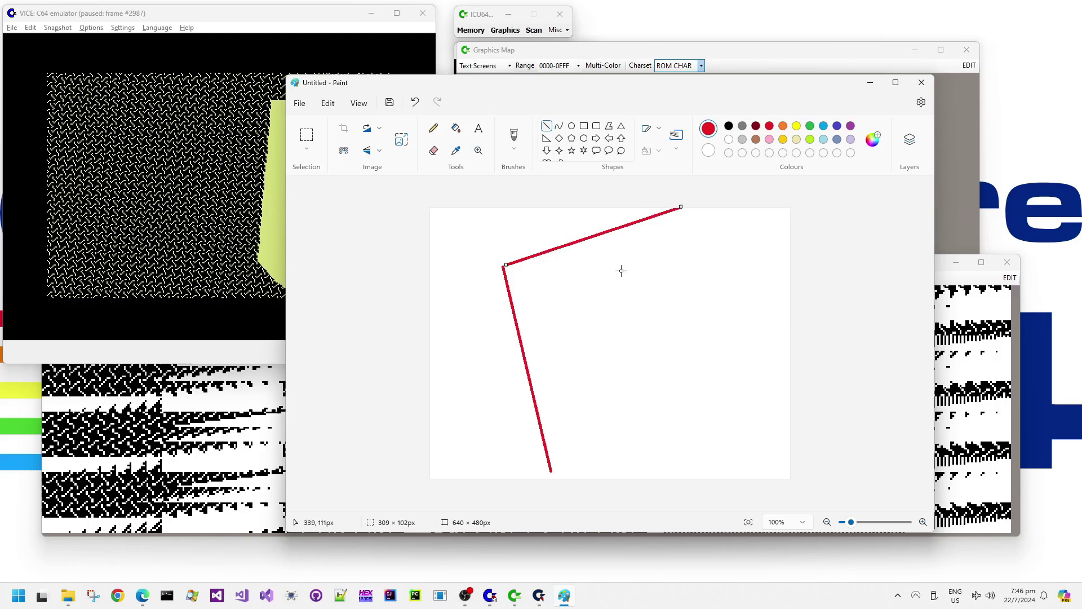
pyautogui.click(563, 328)
# Complete red arrowheads at the far ends of both lines, then minimise Paint.
pyautogui.moveTo(671, 210)
pyautogui.mouseDown()
pyautogui.moveTo(638, 207)
pyautogui.moveTo(660, 236)
pyautogui.moveTo(650, 232)
pyautogui.mouseUp()
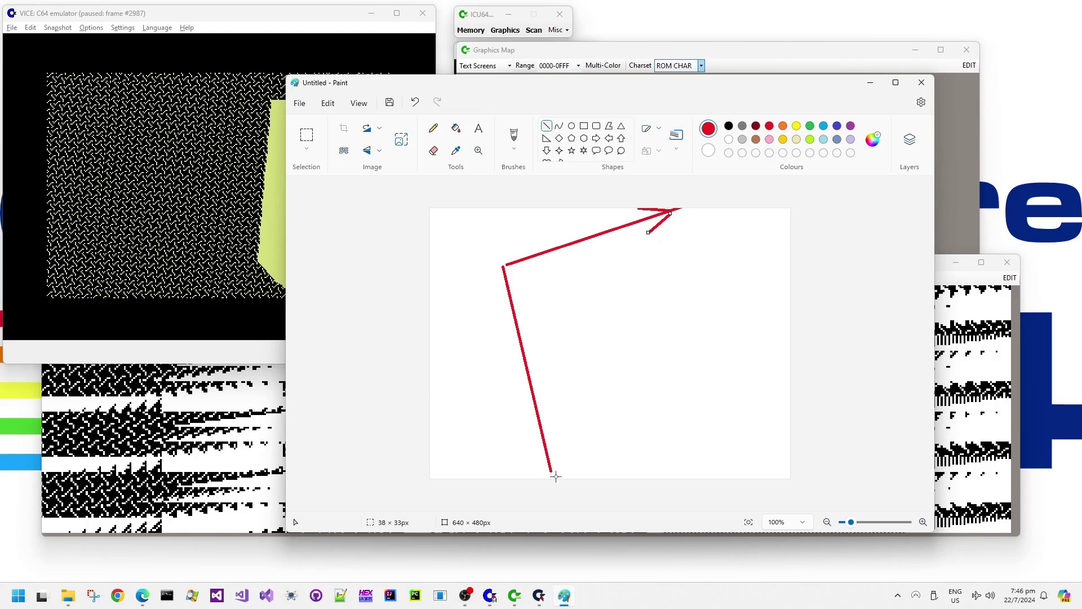
pyautogui.moveTo(556, 469); pyautogui.dragTo(556, 425)
pyautogui.moveTo(556, 468)
pyautogui.mouseDown()
pyautogui.moveTo(551, 448)
pyautogui.moveTo(555, 470)
pyautogui.mouseUp()
pyautogui.moveTo(523, 433); pyautogui.dragTo(550, 473)
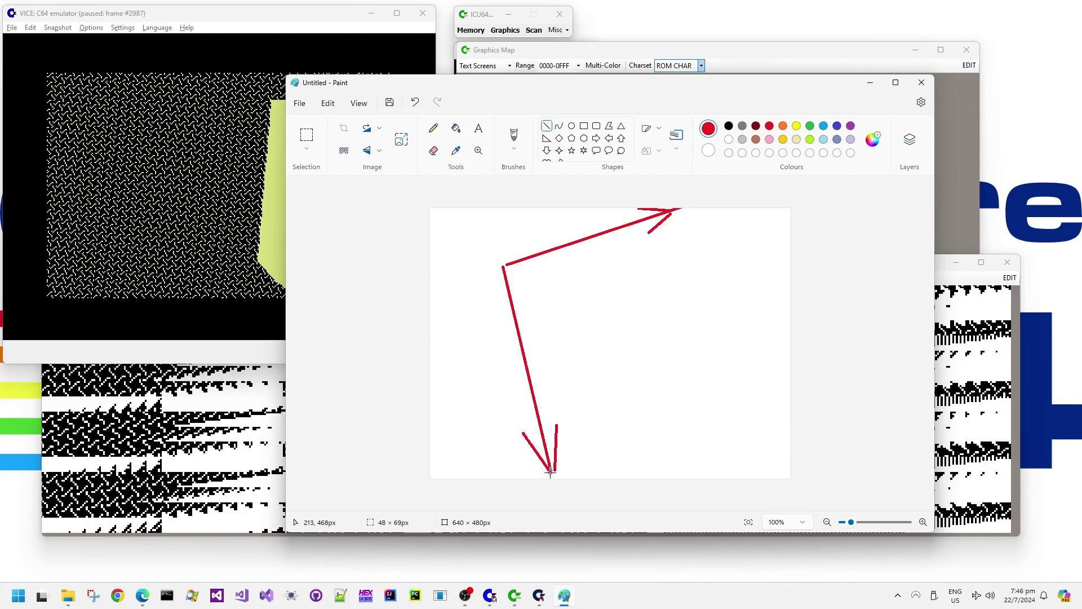
pyautogui.click(581, 464)
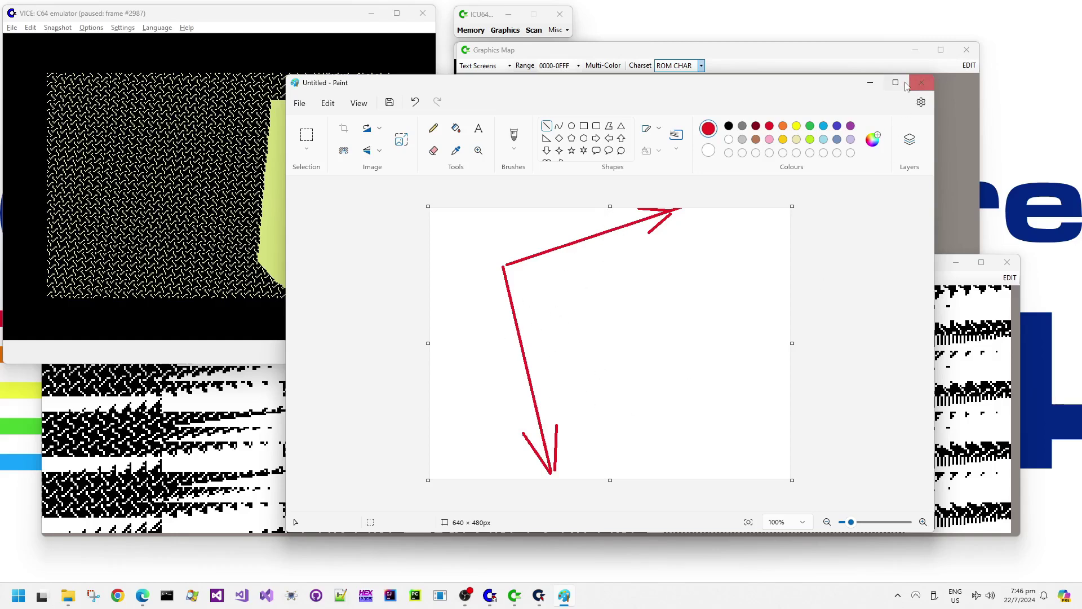
pyautogui.click(870, 83)
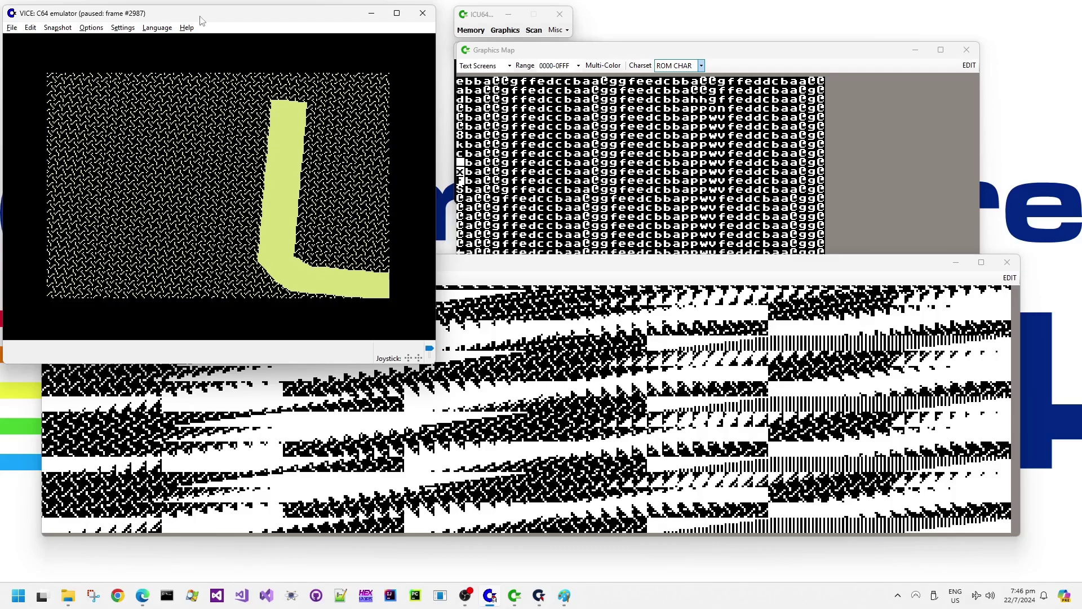
# Resume the demo in VICE and set the Text Screens map's charset to 2000, after trying 1800.
pyautogui.hotkey('alt', 'p')
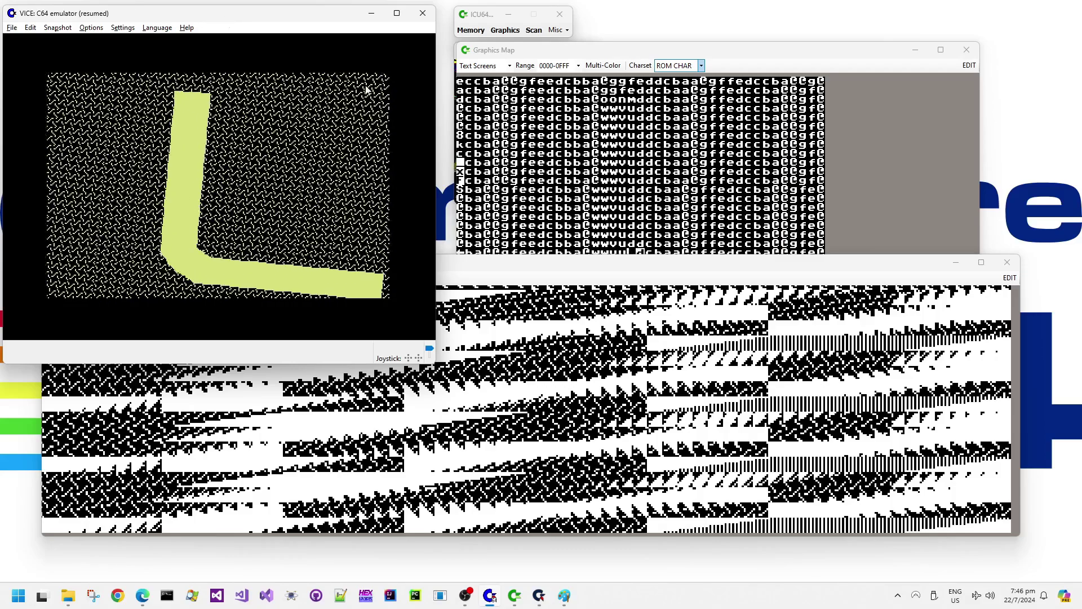
pyautogui.click(846, 51)
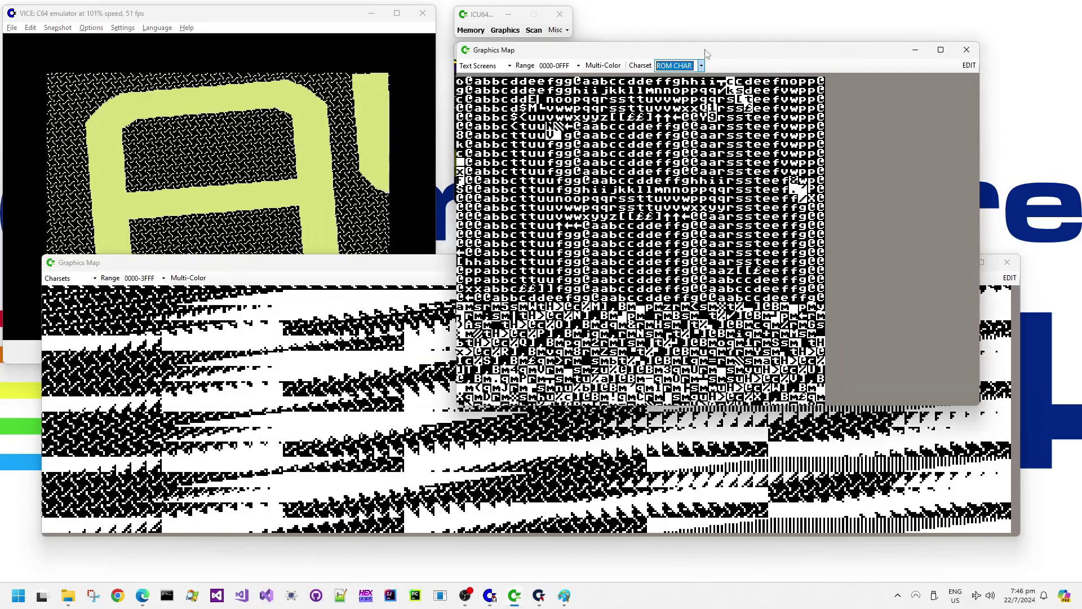
pyautogui.click(701, 66)
pyautogui.click(668, 119)
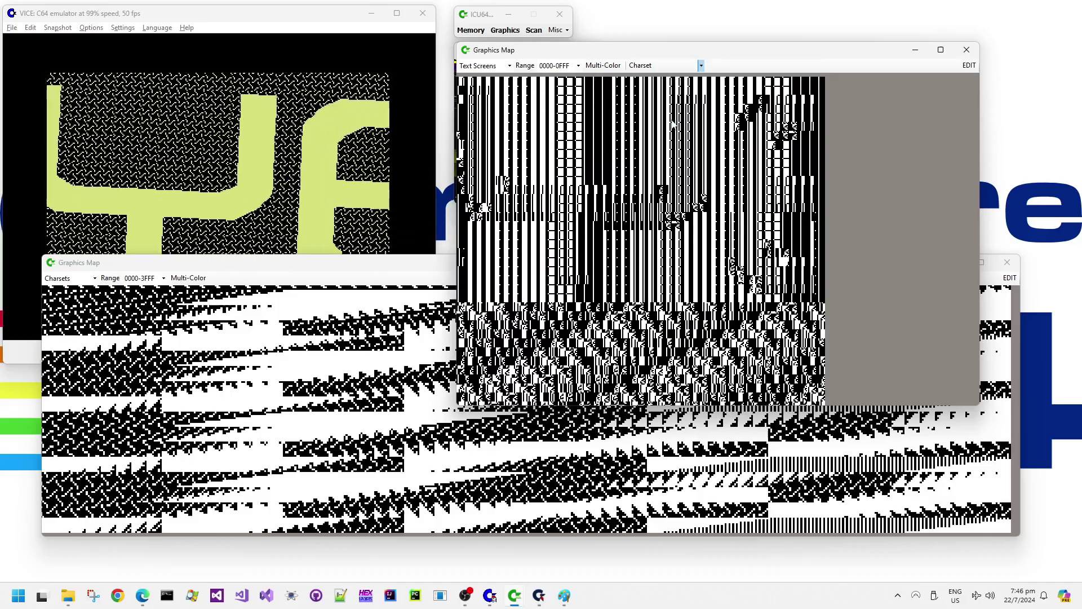
pyautogui.click(701, 65)
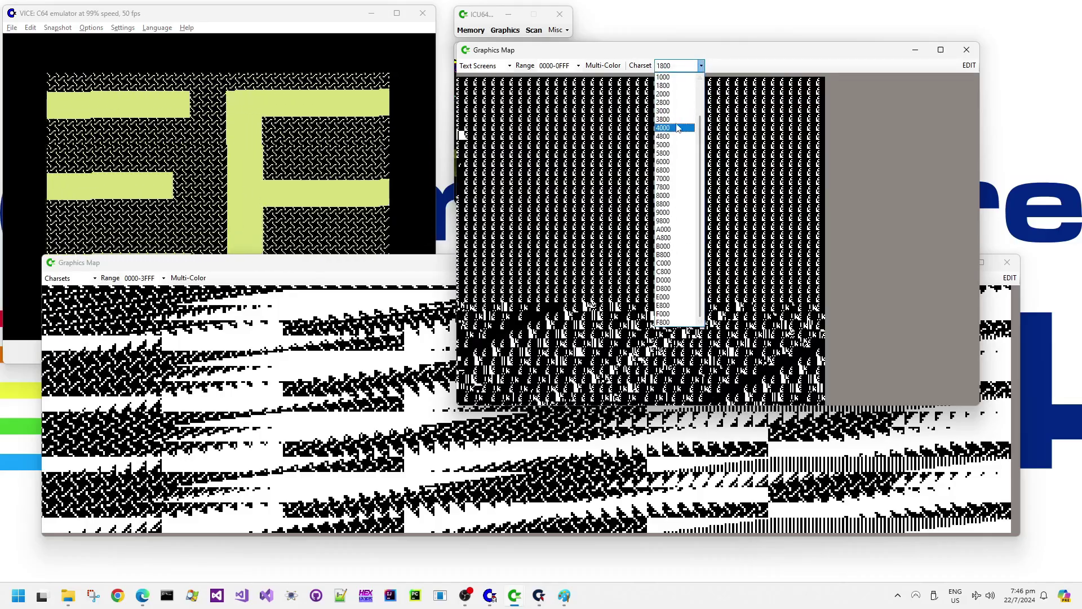
pyautogui.click(669, 94)
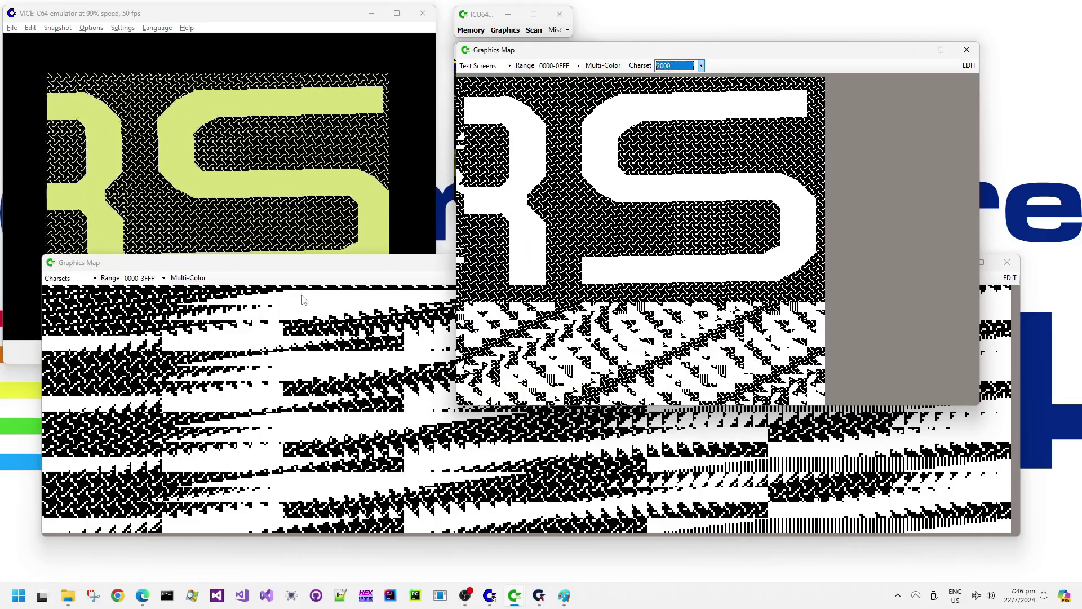
# Pause and resume the VICE demo to compare its background pattern with the text screen drawn in charset 2000.
pyautogui.click(246, 17)
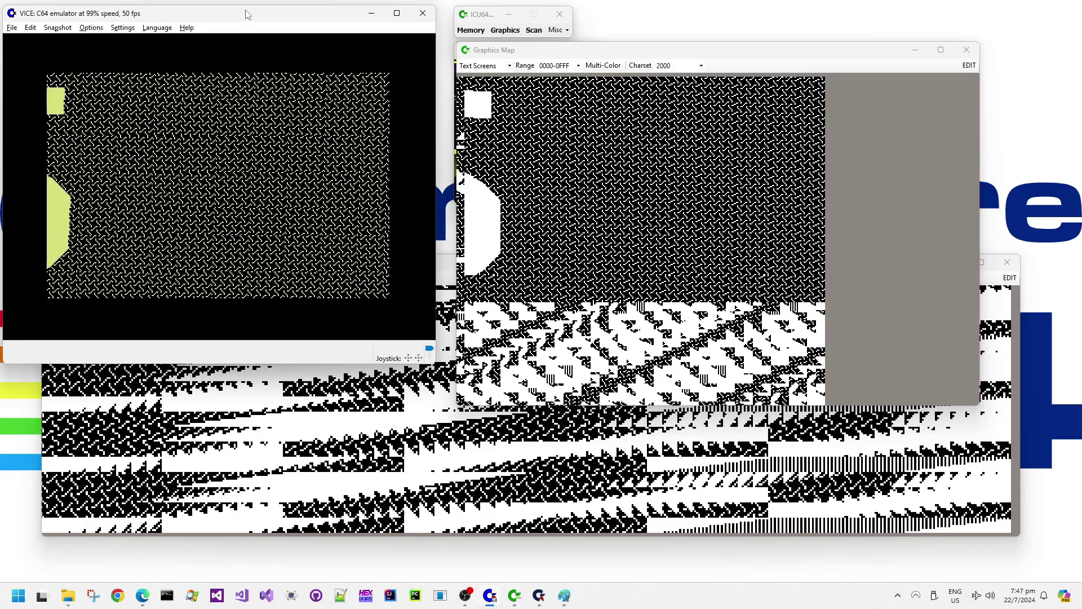
pyautogui.hotkey('alt', 'p')
pyautogui.hotkey('alt', 'p')
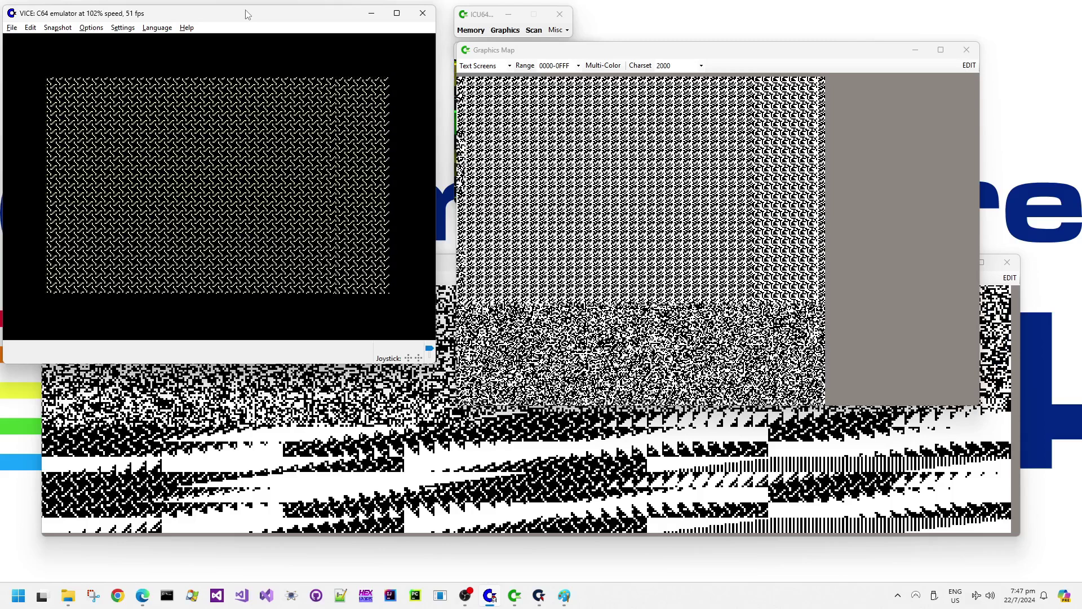
pyautogui.hotkey('alt', 'p')
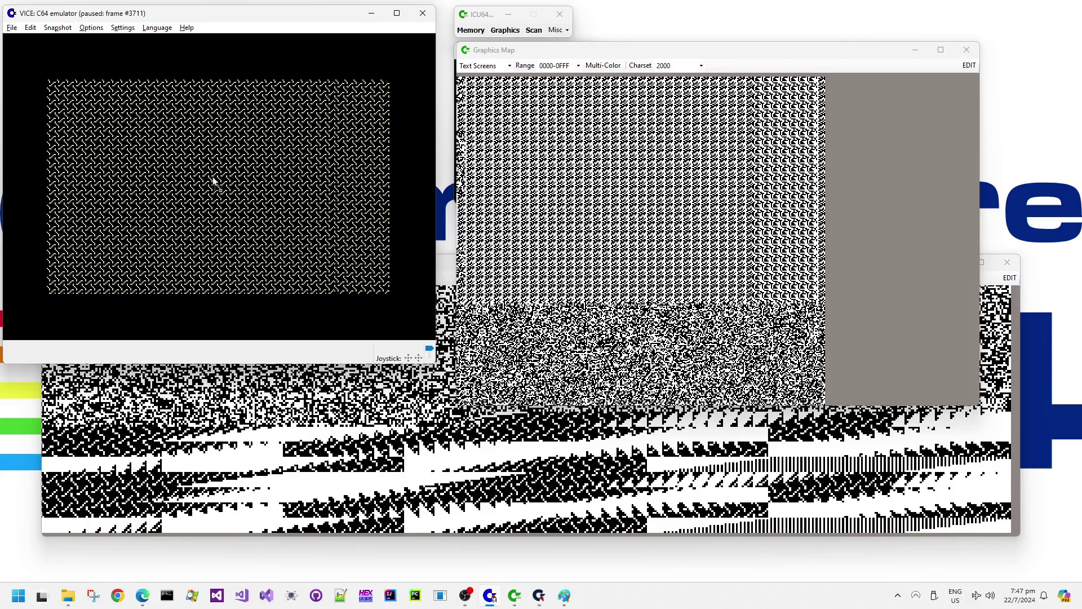
pyautogui.hotkey('alt', 'p')
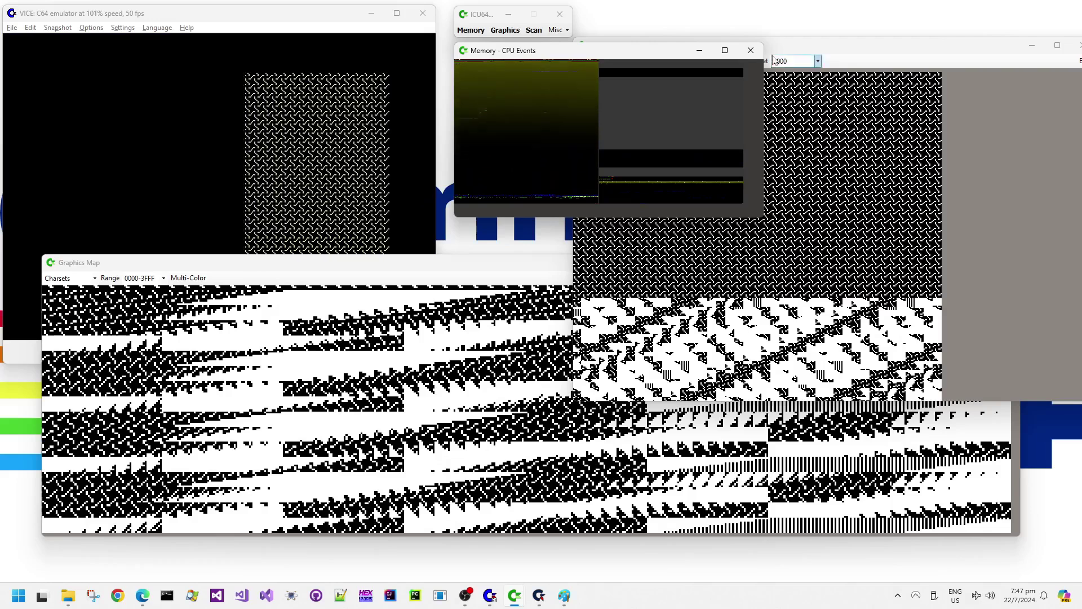
# Arrange the CPU Events memory window next to the Text Screens map and enlarge it slightly.
pyautogui.moveTo(644, 46); pyautogui.dragTo(635, 52)
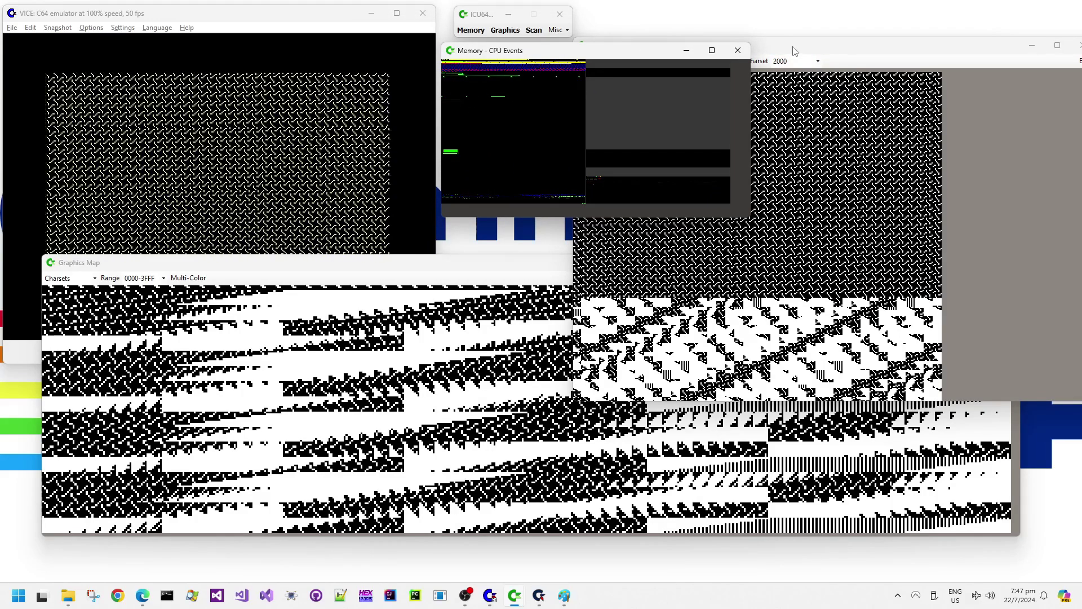
pyautogui.moveTo(793, 46); pyautogui.dragTo(790, 50)
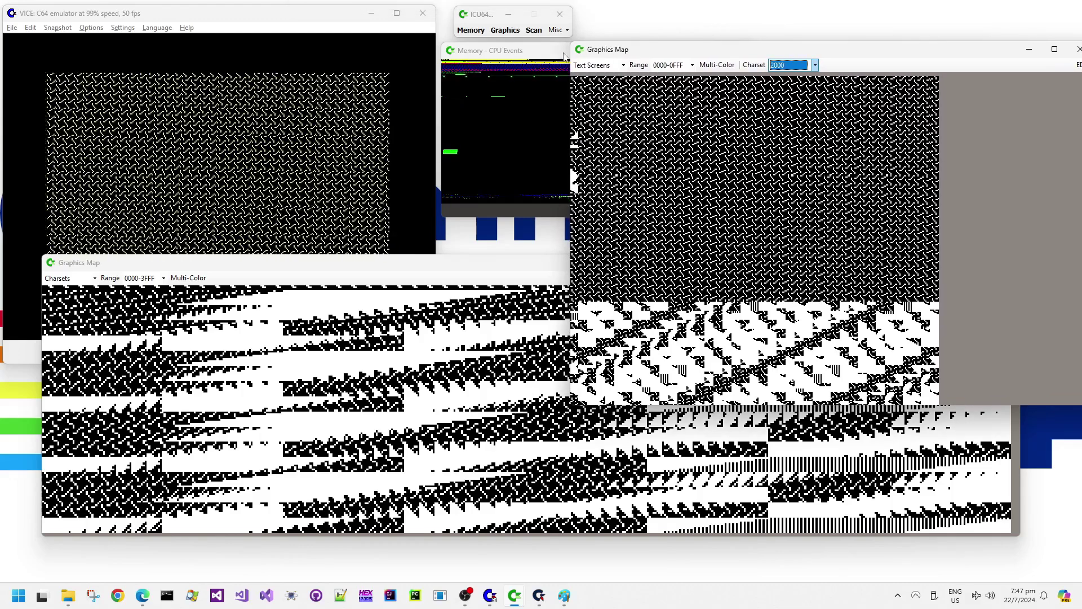
pyautogui.click(532, 52)
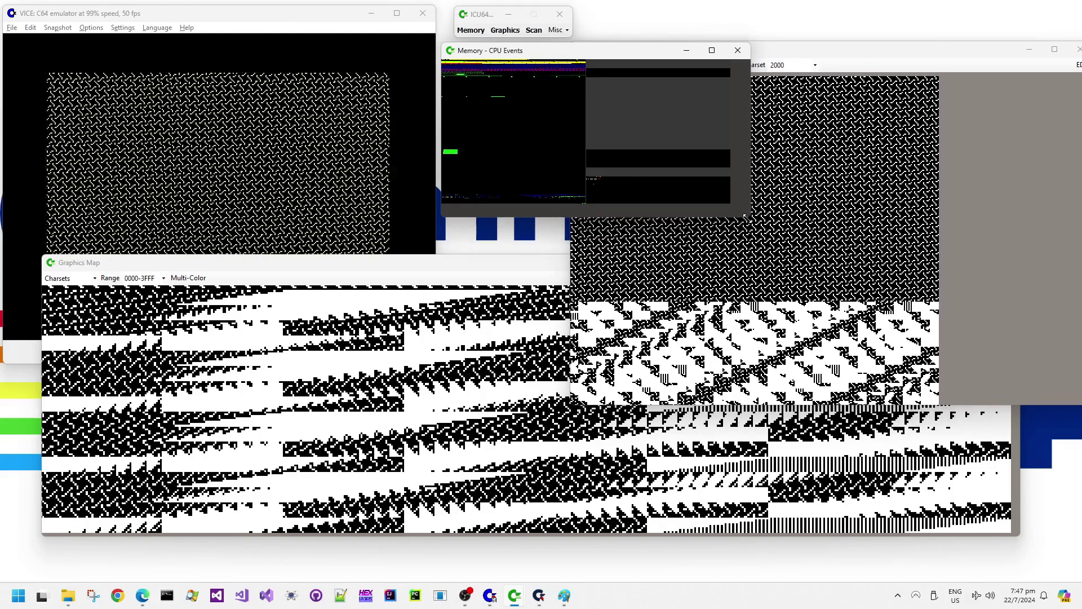
pyautogui.moveTo(750, 216)
pyautogui.mouseDown()
pyautogui.moveTo(825, 338)
pyautogui.moveTo(761, 218)
pyautogui.mouseUp()
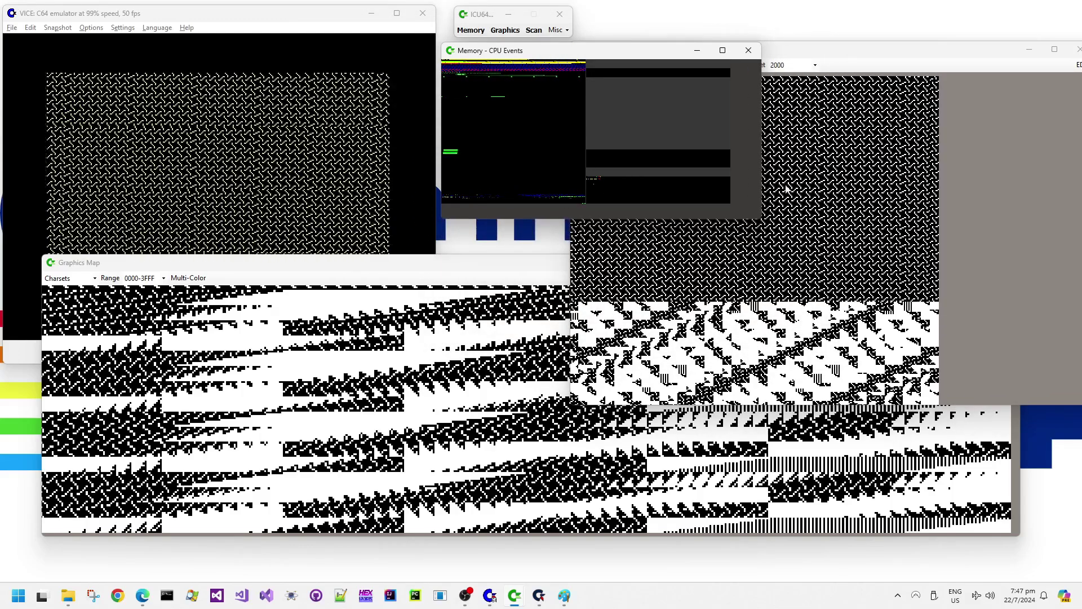
pyautogui.click(797, 62)
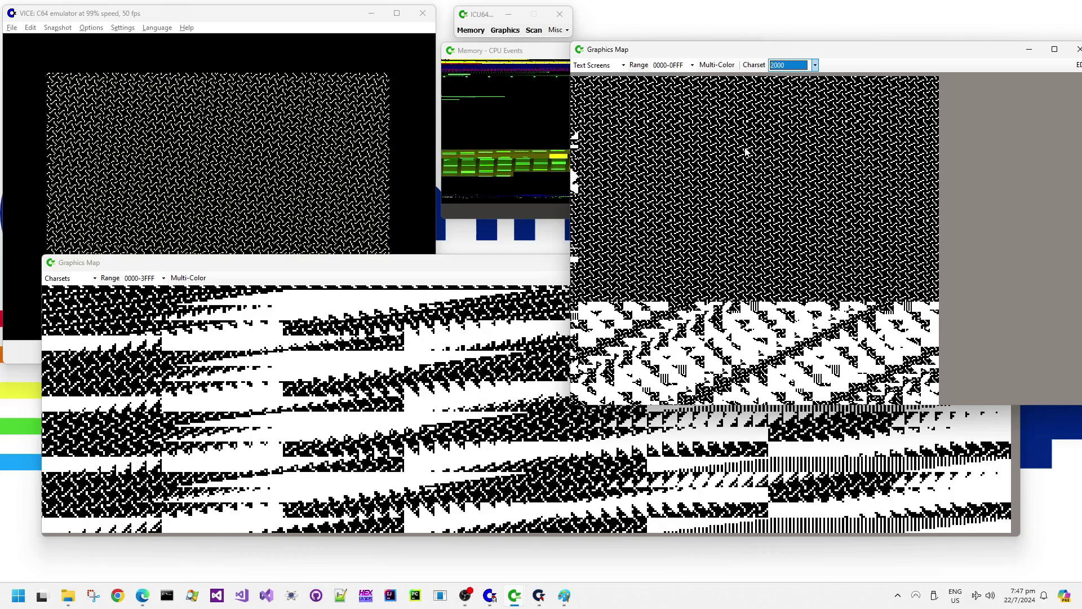
# Pause the VICE demo with "Fi" in view and switch the Text Screens map's charset to ROM CHAR.
pyautogui.click(276, 13)
pyautogui.hotkey('alt', 'p')
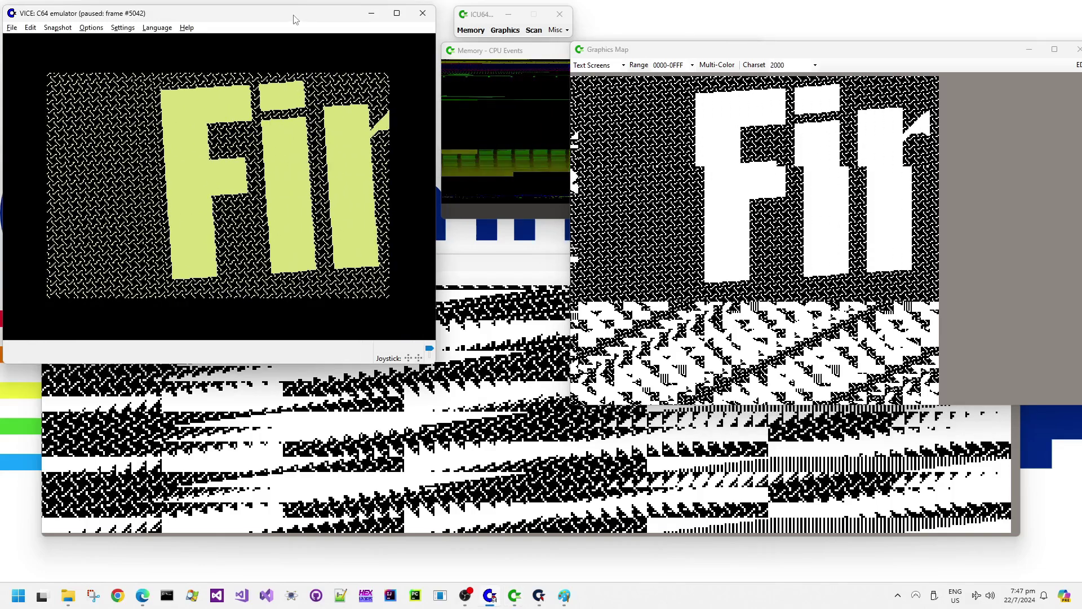
pyautogui.click(815, 65)
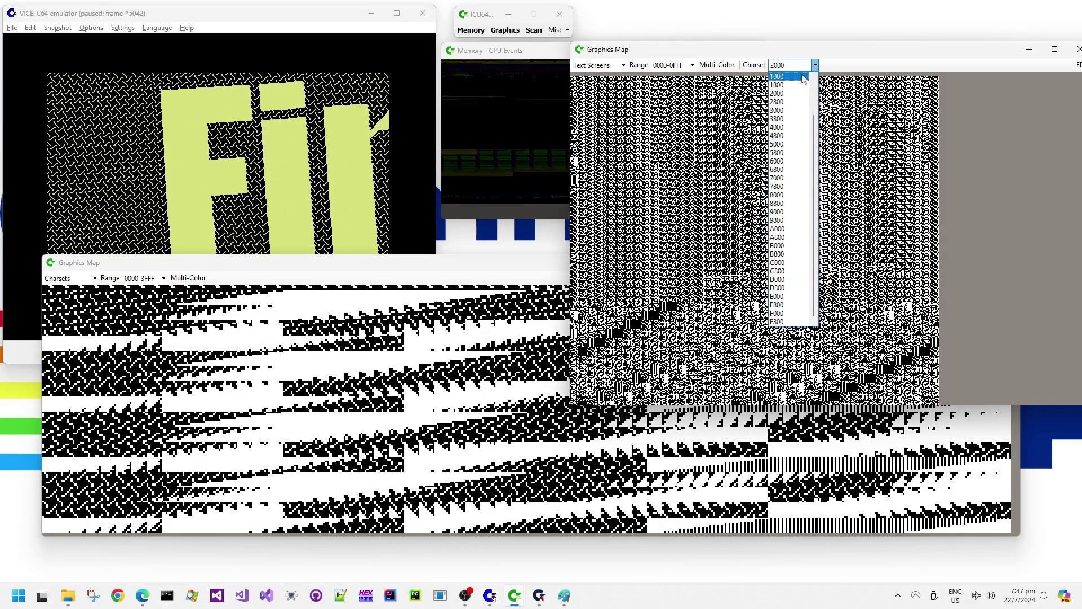
pyautogui.press('Down')
pyautogui.press('Down')
pyautogui.press('Down')
pyautogui.press('Down')
pyautogui.press('Down')
pyautogui.press('Down')
pyautogui.press('Down')
pyautogui.press('Down')
pyautogui.press('Down')
pyautogui.press('Down')
pyautogui.press('Down')
pyautogui.press('Down')
pyautogui.press('Down')
pyautogui.press('Down')
pyautogui.press('Down')
pyautogui.press('Down')
pyautogui.press('Down')
pyautogui.press('Down')
pyautogui.press('Down')
pyautogui.press('Down')
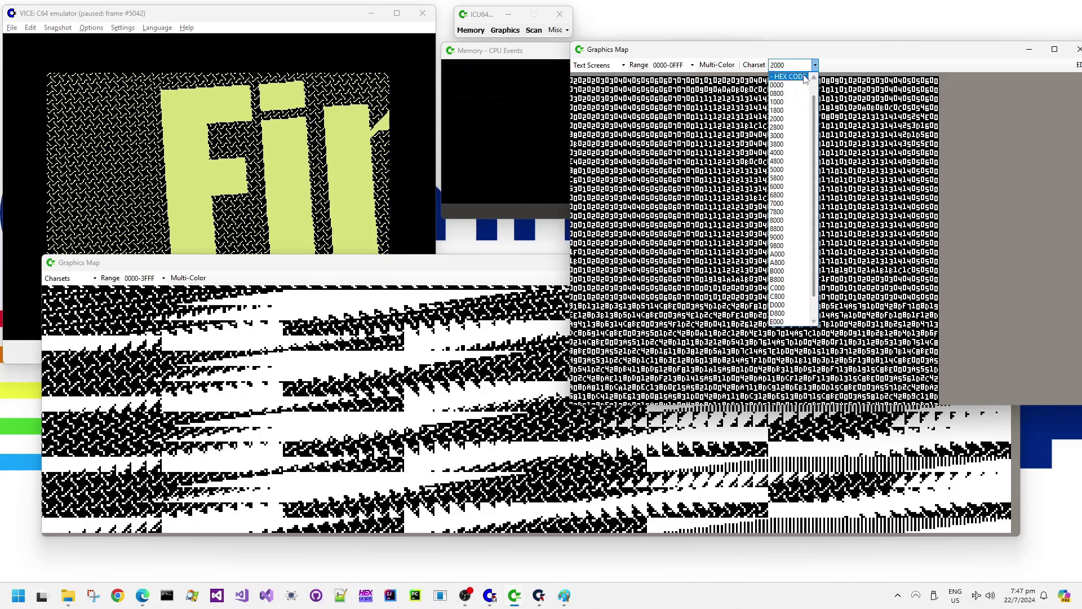
pyautogui.press('Return')
pyautogui.press('Up')
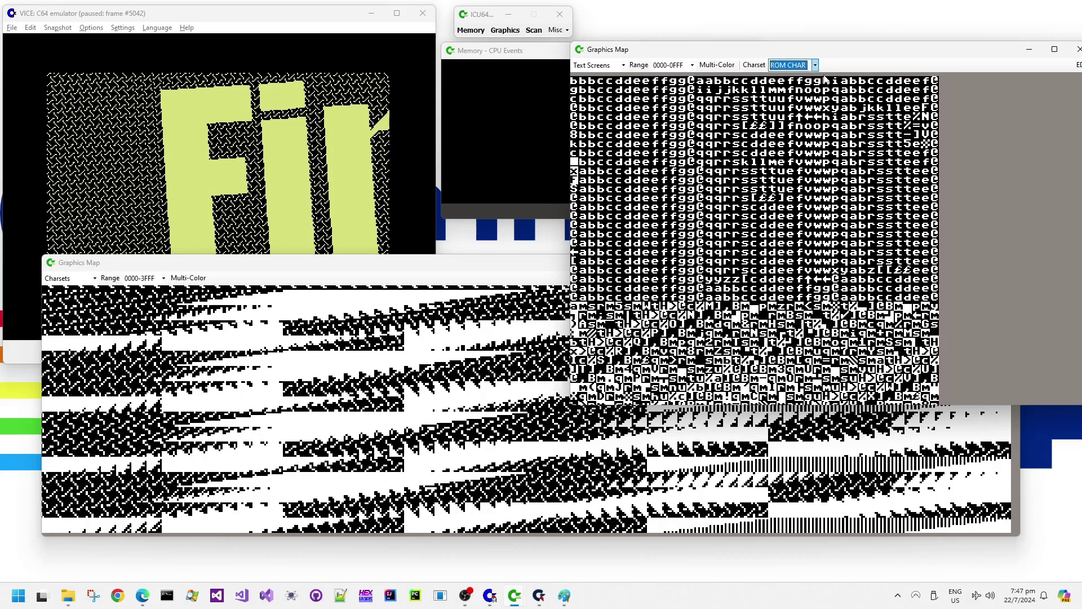
# Compare the paused text screen in the HEX CODE, 0000 and 2000 charsets, returning to ROM CHAR.
pyautogui.press('Up')
pyautogui.press('Up')
pyautogui.press('Up')
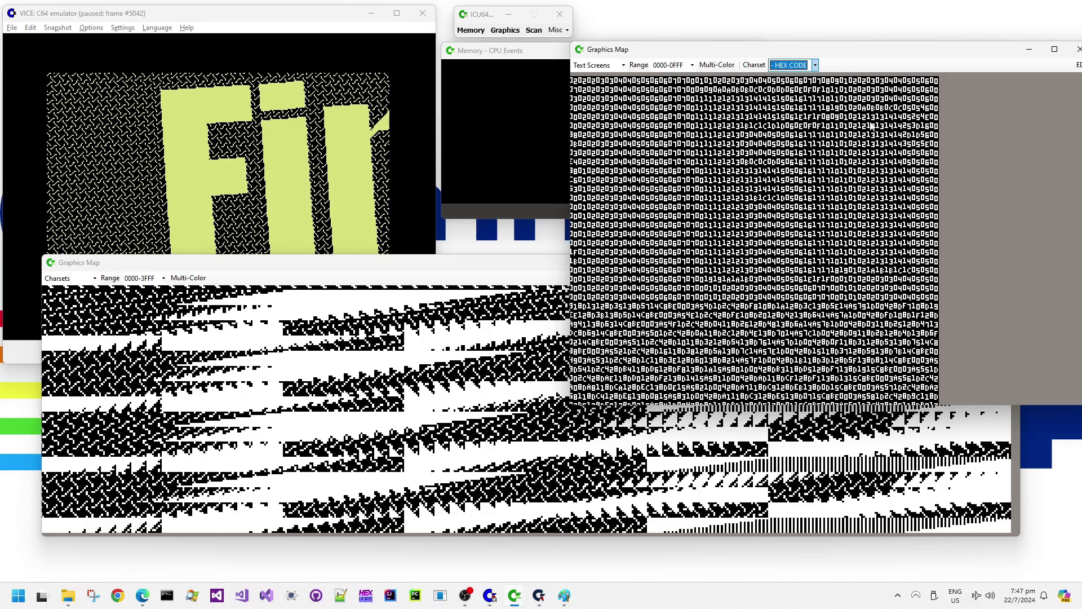
pyautogui.press('Up')
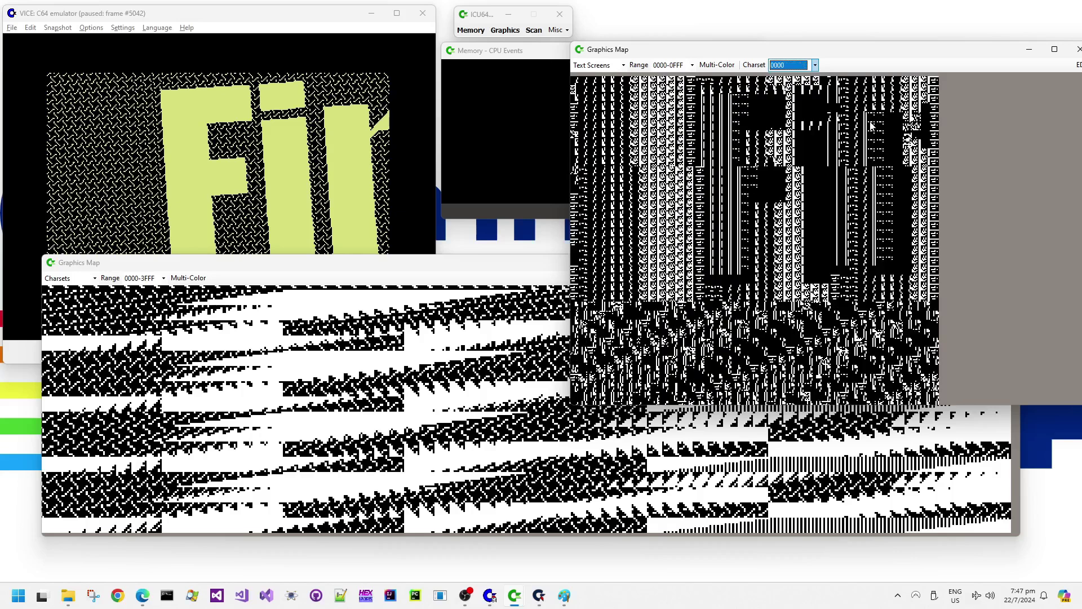
pyautogui.press('Up')
pyautogui.press('Up')
pyautogui.press('Up')
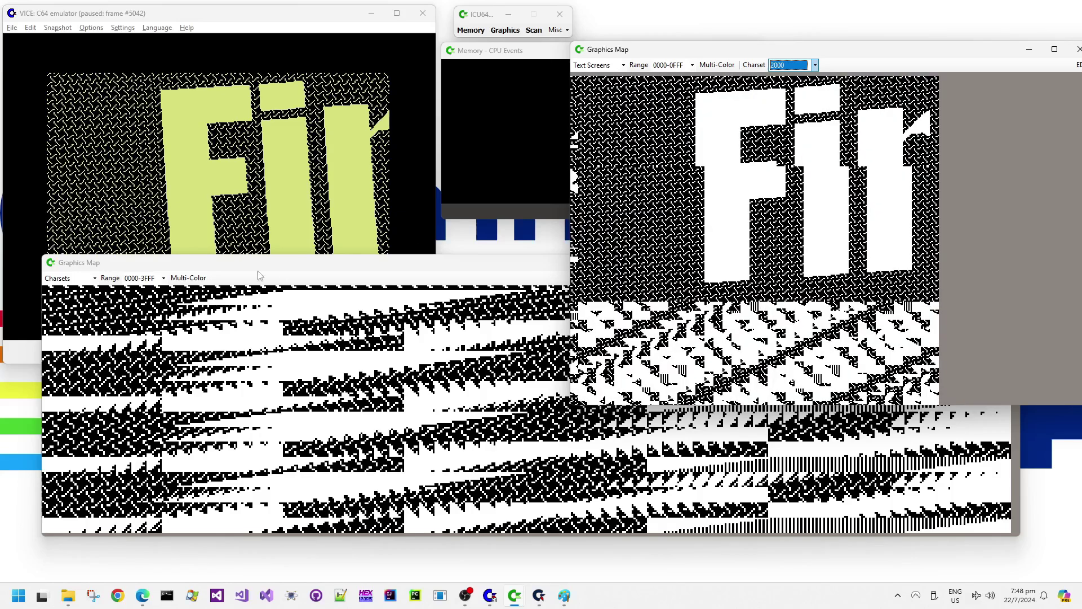
pyautogui.press('Up')
pyautogui.press('Up')
pyautogui.press('Up')
pyautogui.press('Up')
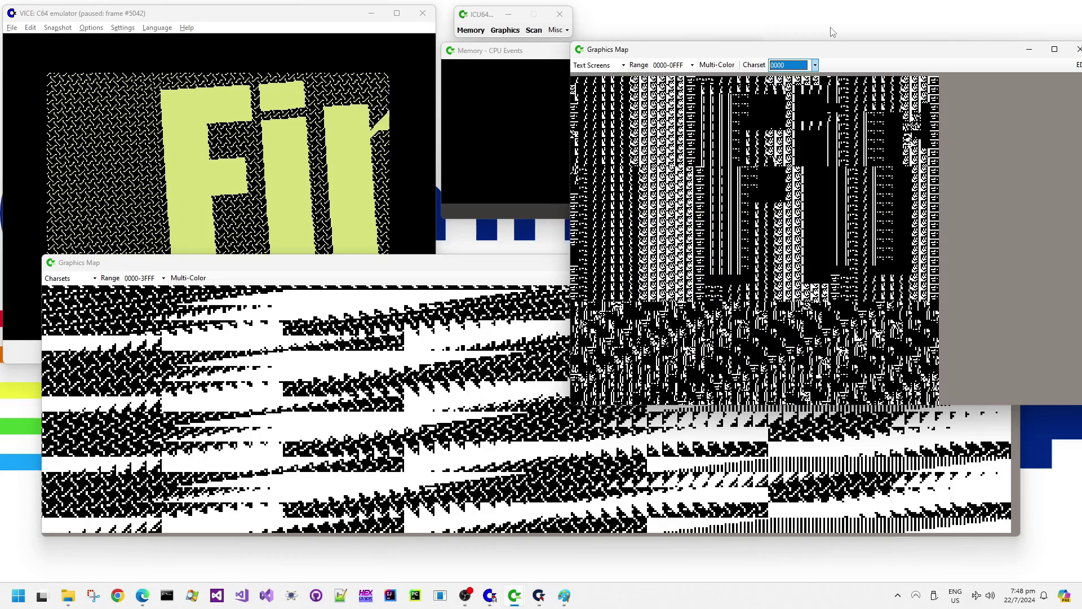
pyautogui.press('Up')
pyautogui.press('Up')
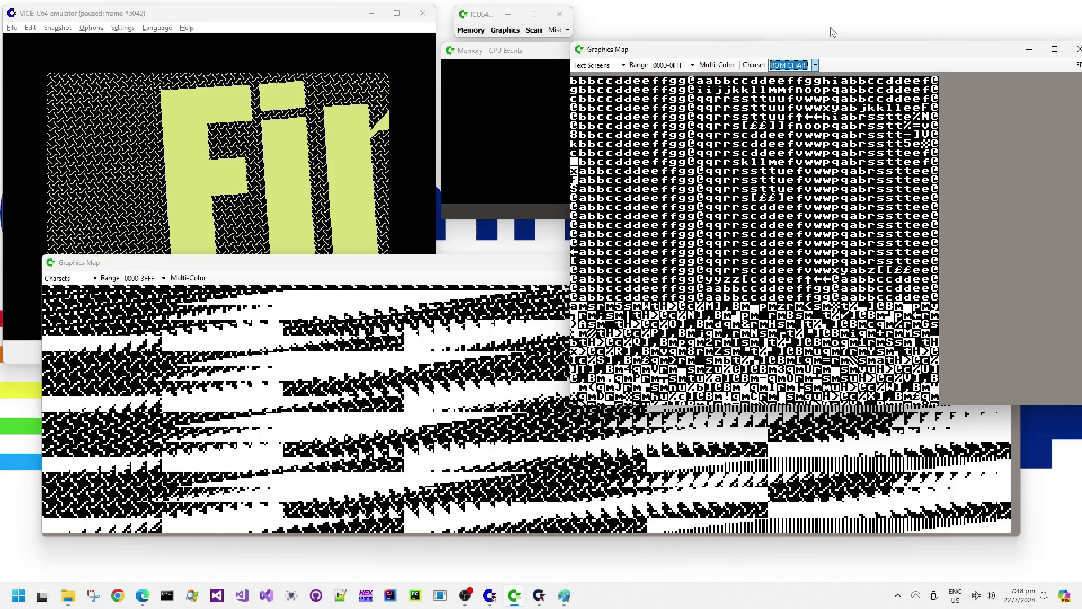
# Pause the VICE demo with "nish" in view and compare the Text Screens map in charset 2000 and the charsets after it, returning to 2000.
pyautogui.click(318, 26)
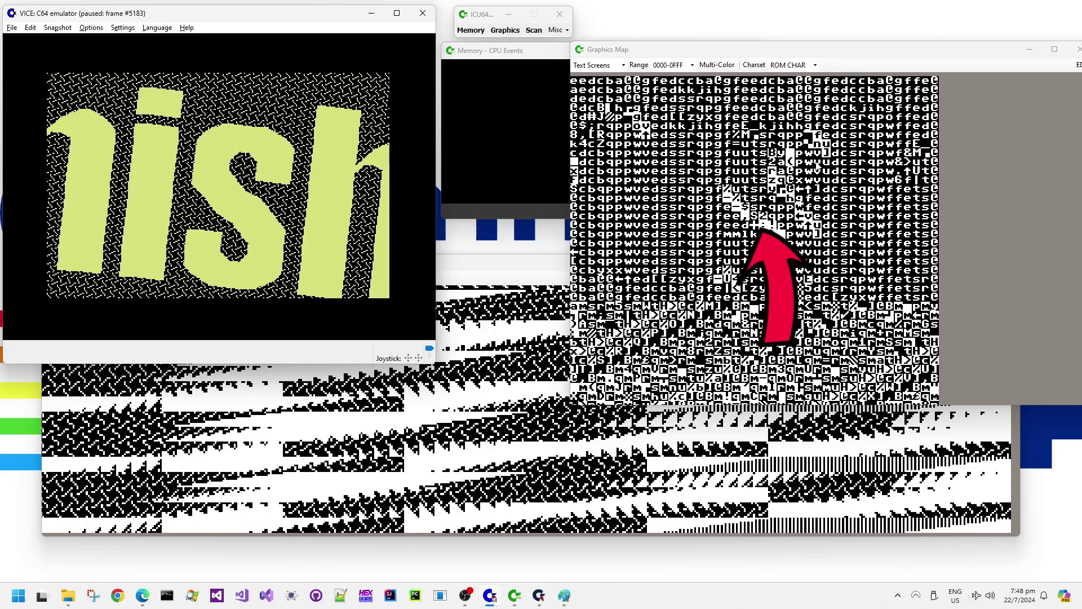
pyautogui.click(812, 65)
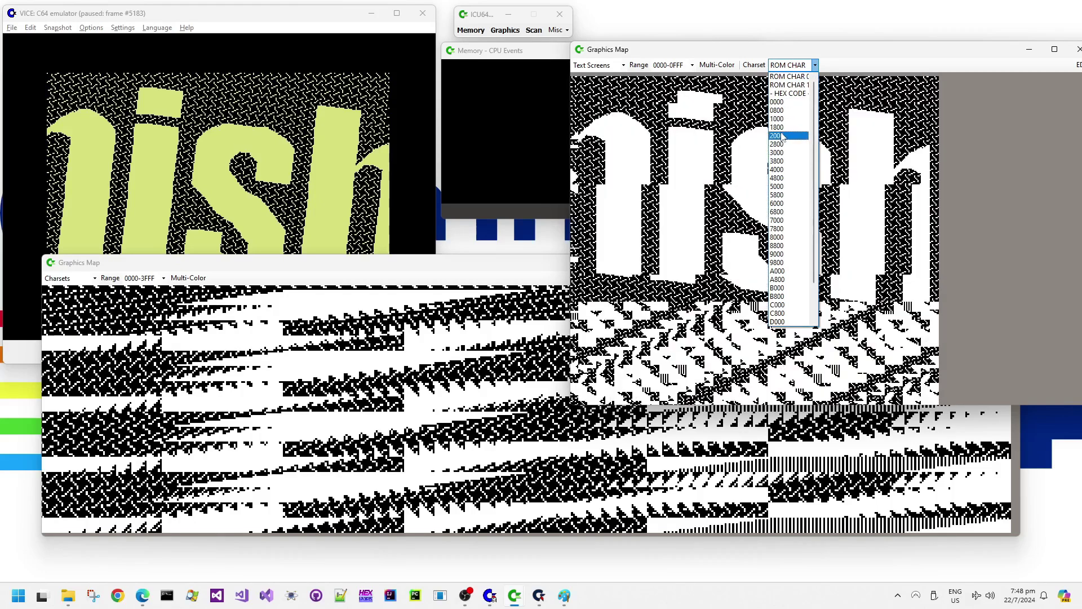
pyautogui.click(783, 136)
pyautogui.press('Down')
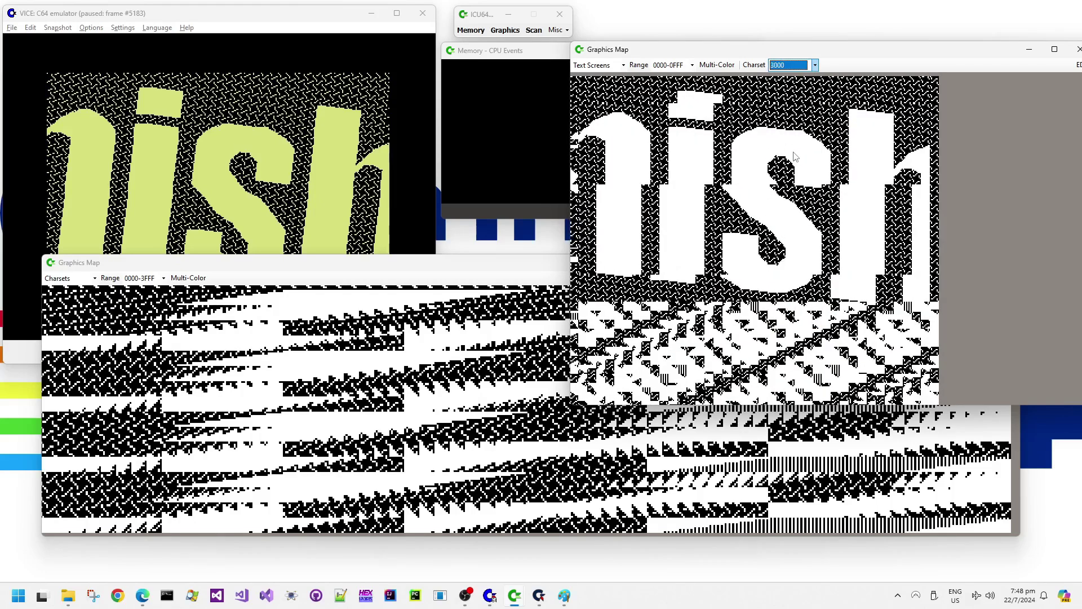
pyautogui.press('Down')
pyautogui.press('Down')
pyautogui.press('Up')
pyautogui.press('Up')
pyautogui.press('Up')
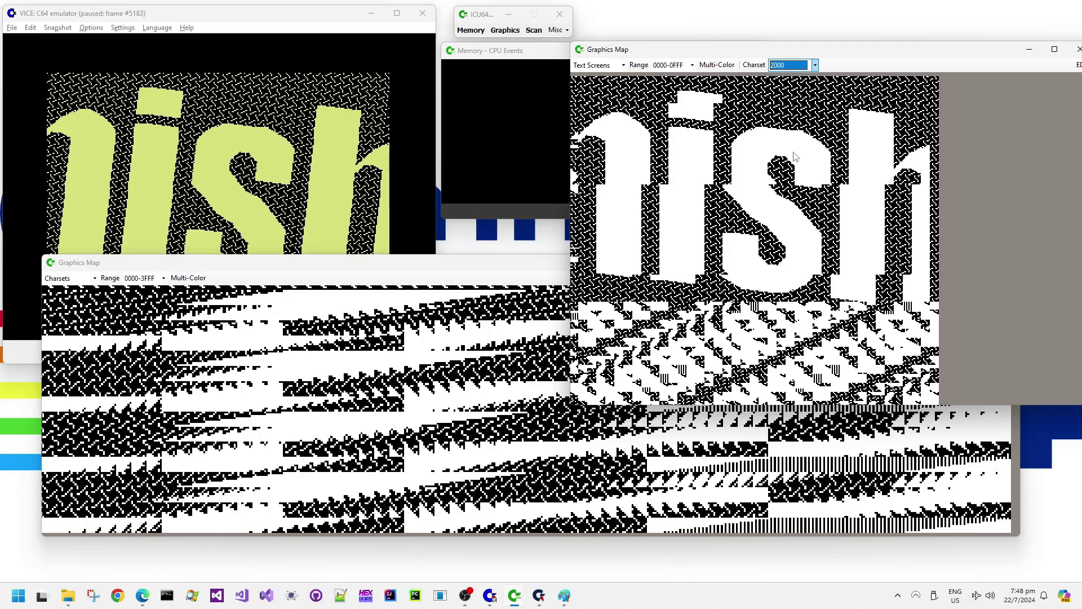
# Resume the VICE demo and close the untitled Paint sketch of the red arrows without saving it.
pyautogui.click(331, 14)
pyautogui.hotkey('alt', 'p')
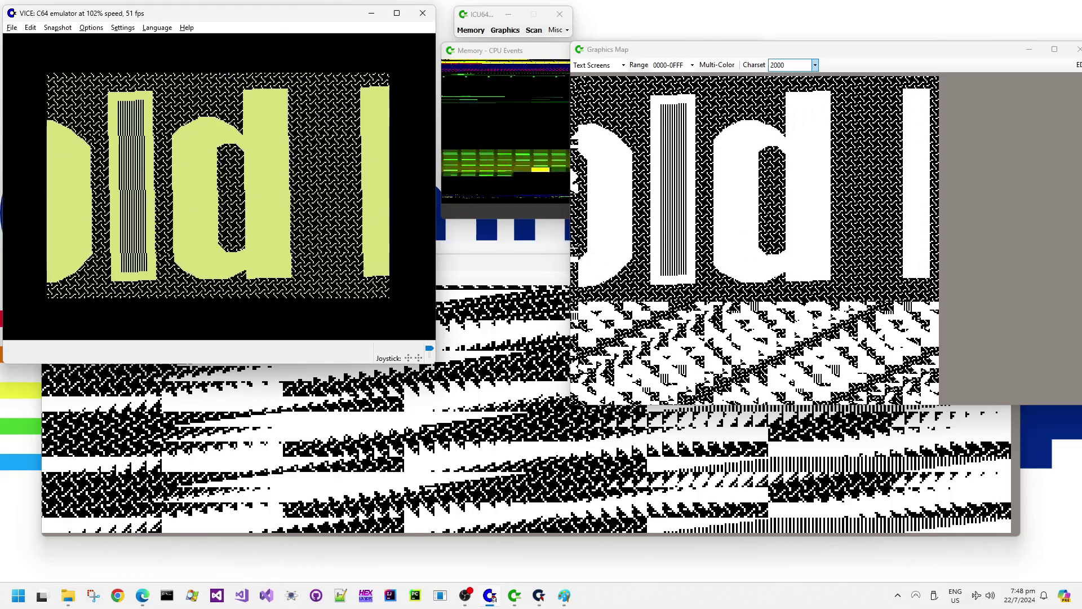
pyautogui.click(564, 595)
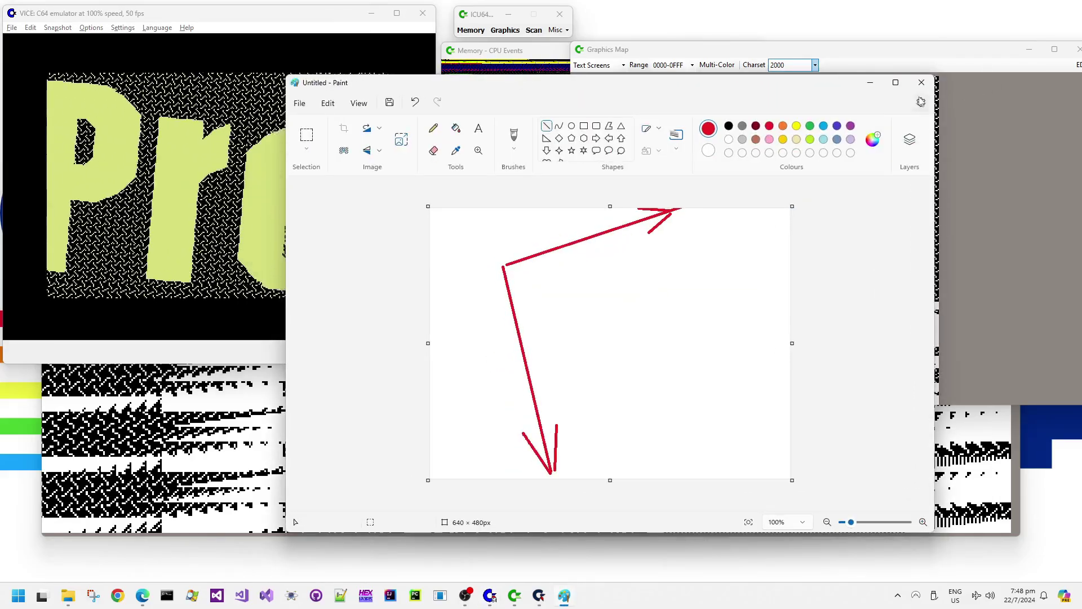
pyautogui.click(922, 83)
pyautogui.click(601, 357)
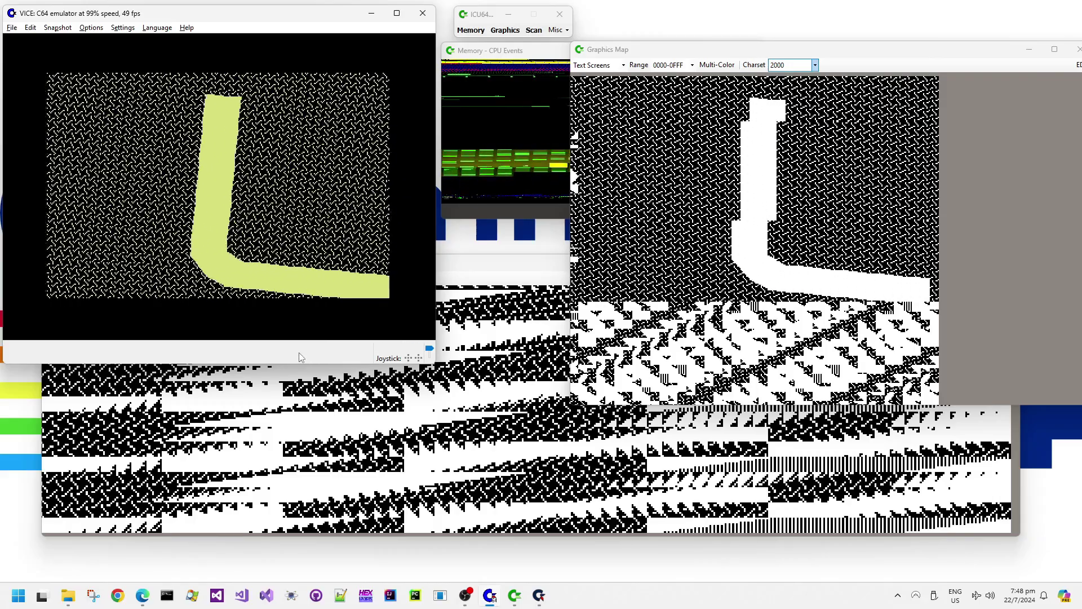
# Pause and resume the VICE demo beside the charset 2000 text screen, and close the untitled Paint window.
pyautogui.hotkey('alt', 'p')
pyautogui.hotkey('alt', 'p')
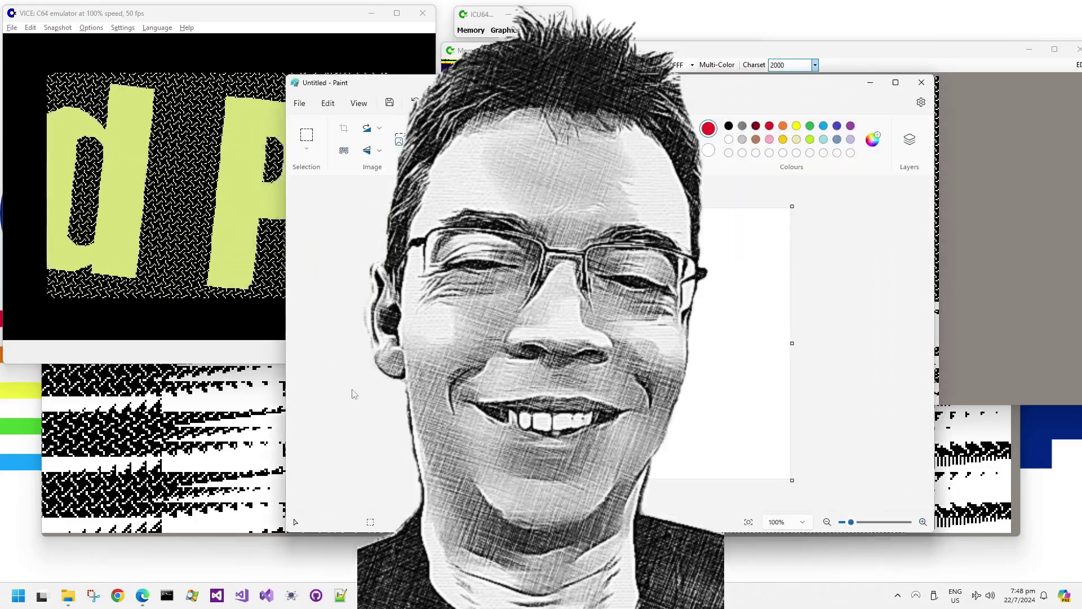
pyautogui.click(922, 84)
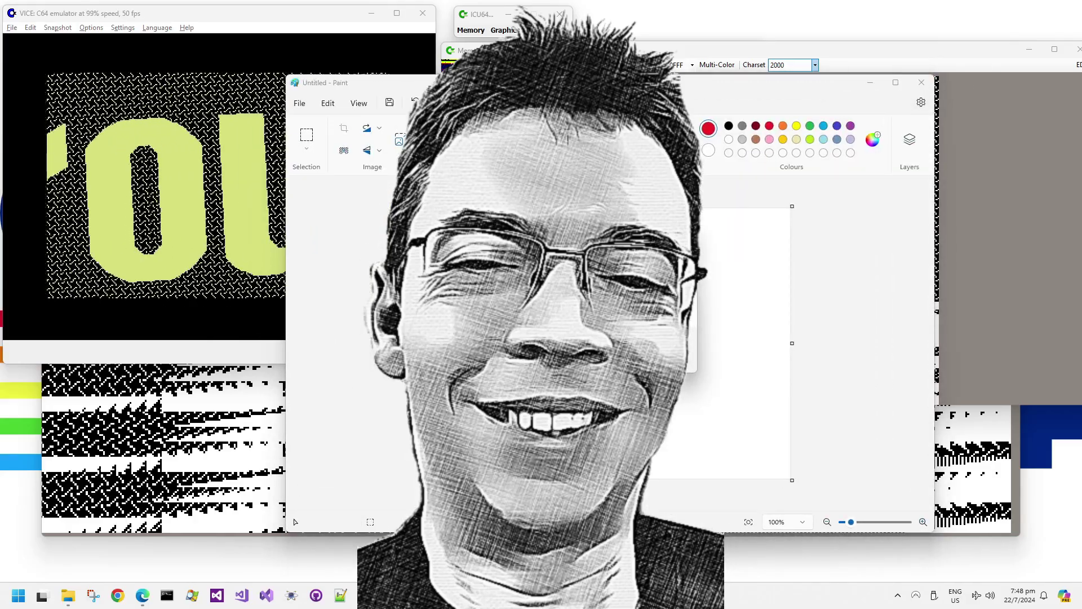